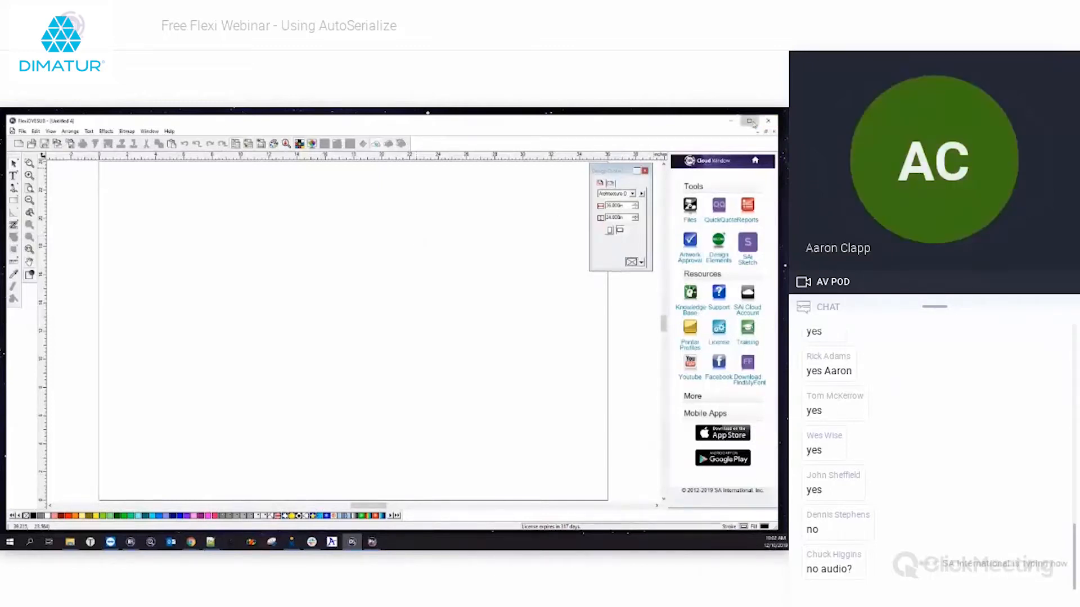
# Step: Maximize the design application window
pyautogui.click(752, 121)
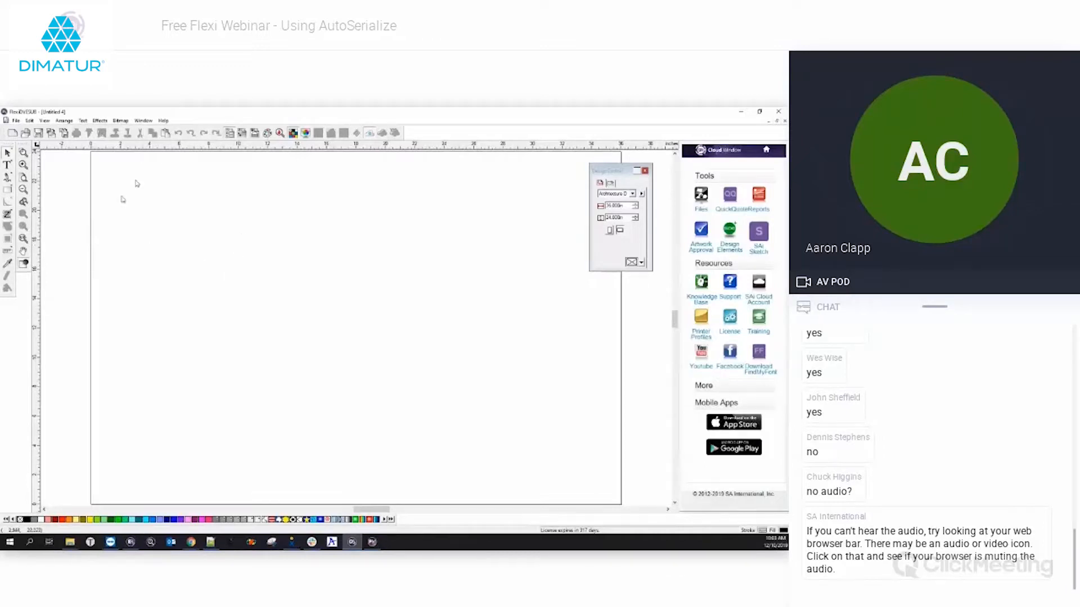
pyautogui.click(65, 120)
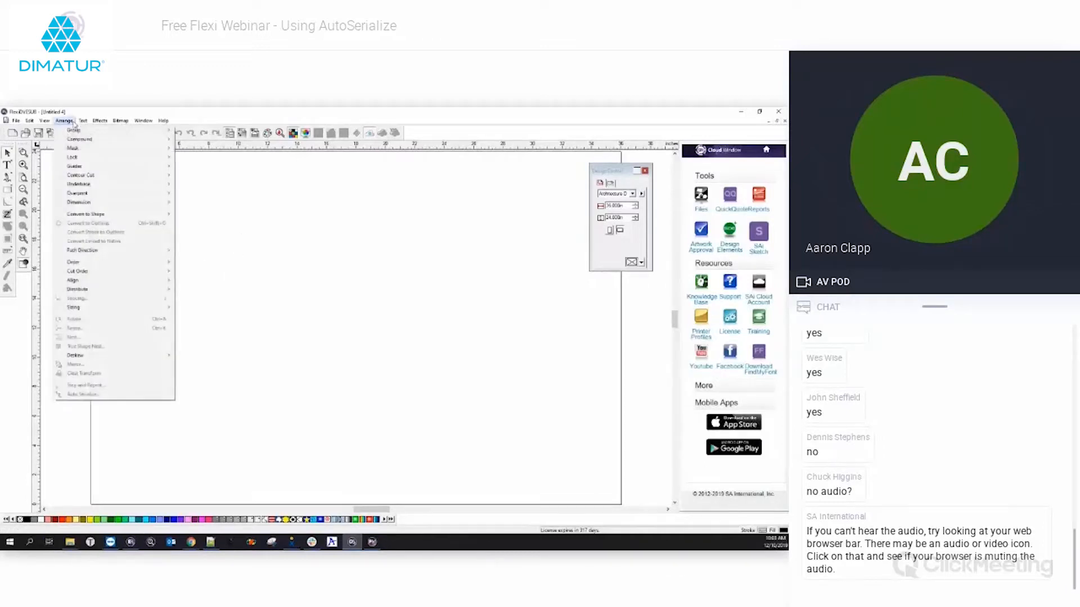
pyautogui.click(73, 123)
pyautogui.click(73, 123)
pyautogui.click(251, 220)
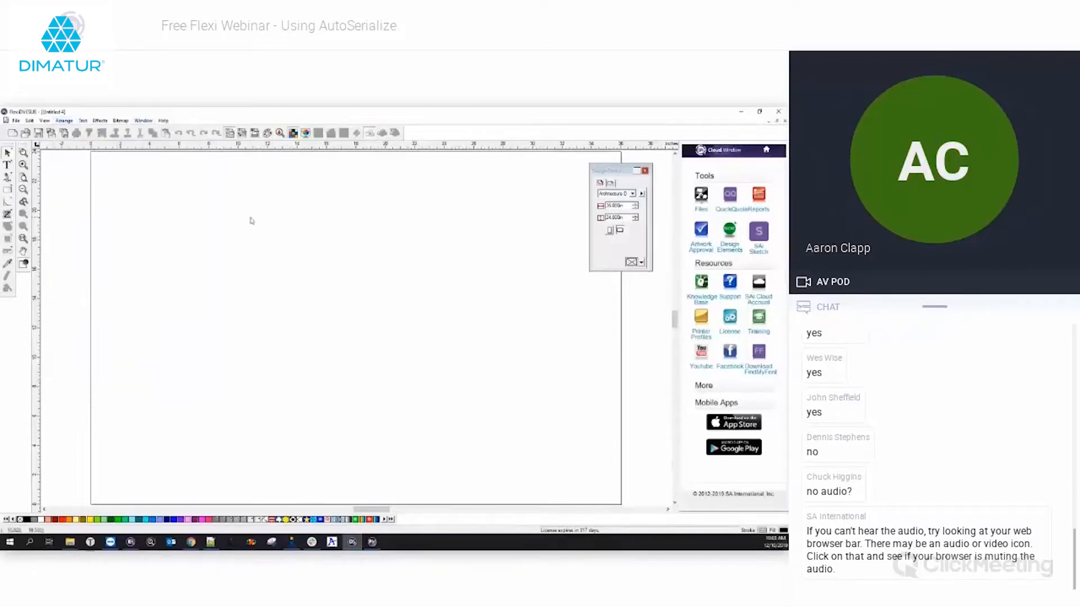
# Step: Open the Hotel number.fs design from the webinar files folder
pyautogui.click(16, 121)
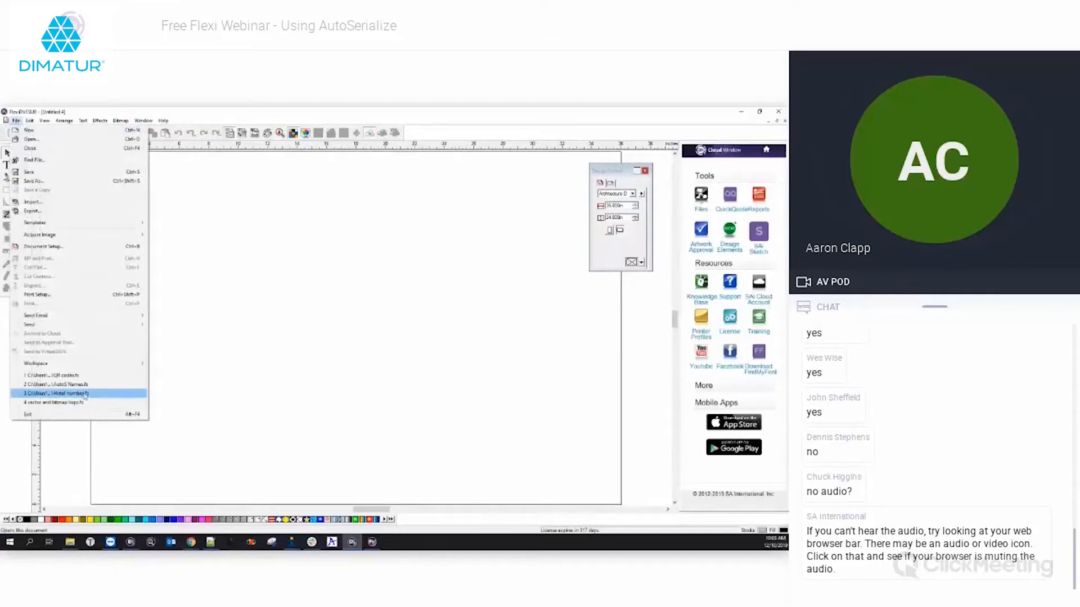
pyautogui.click(66, 395)
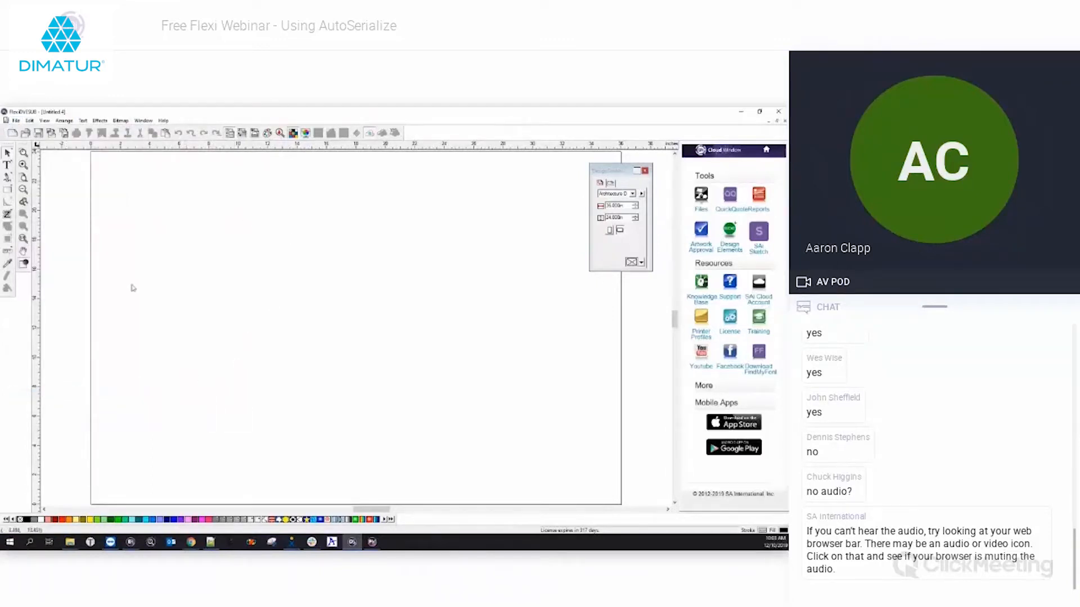
pyautogui.click(16, 120)
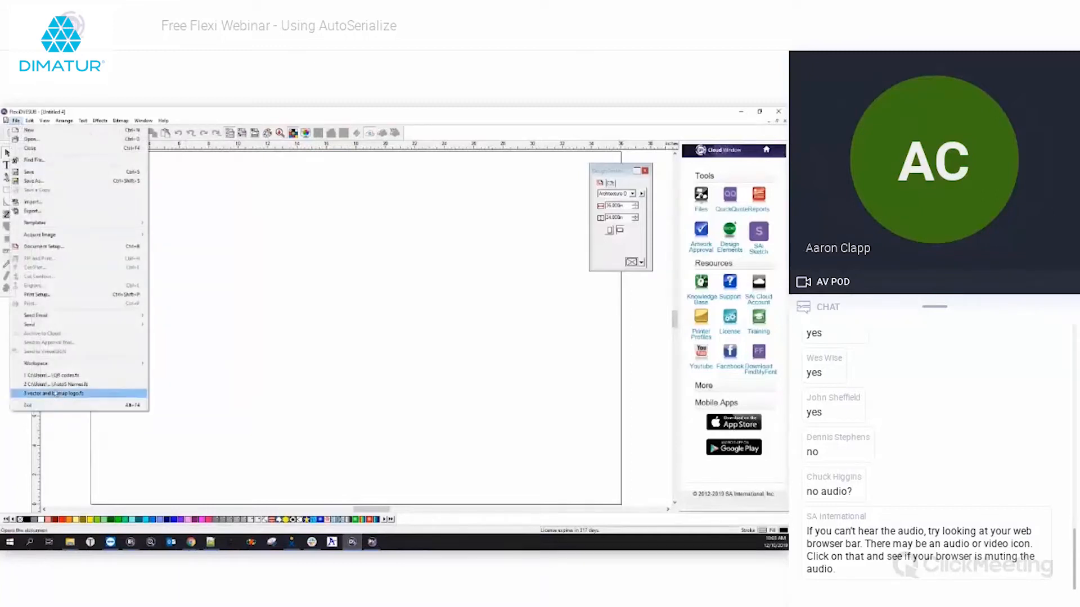
pyautogui.click(44, 140)
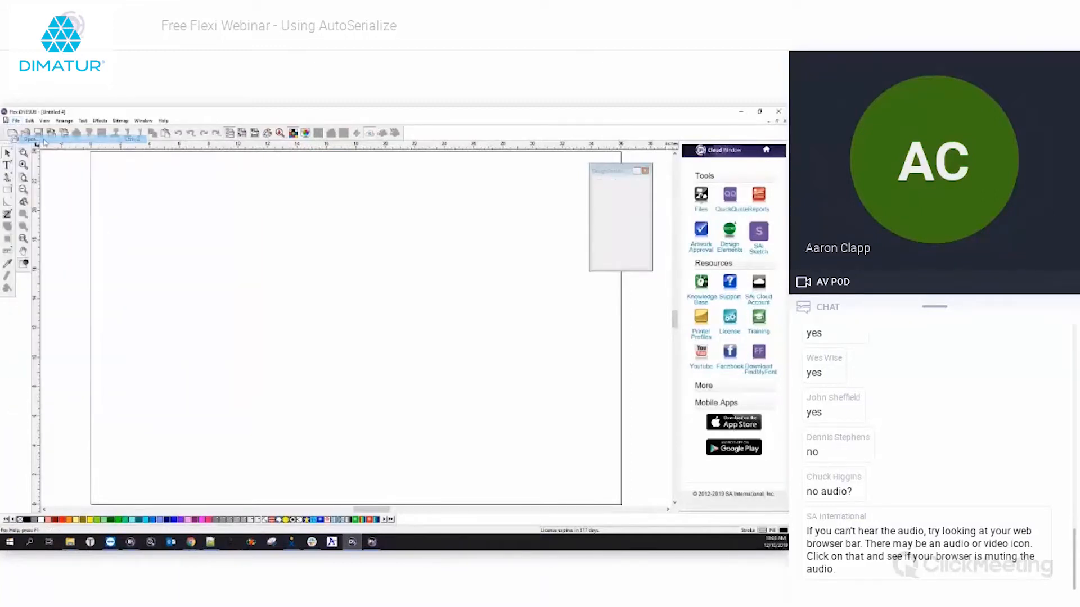
pyautogui.click(248, 222)
pyautogui.click(249, 230)
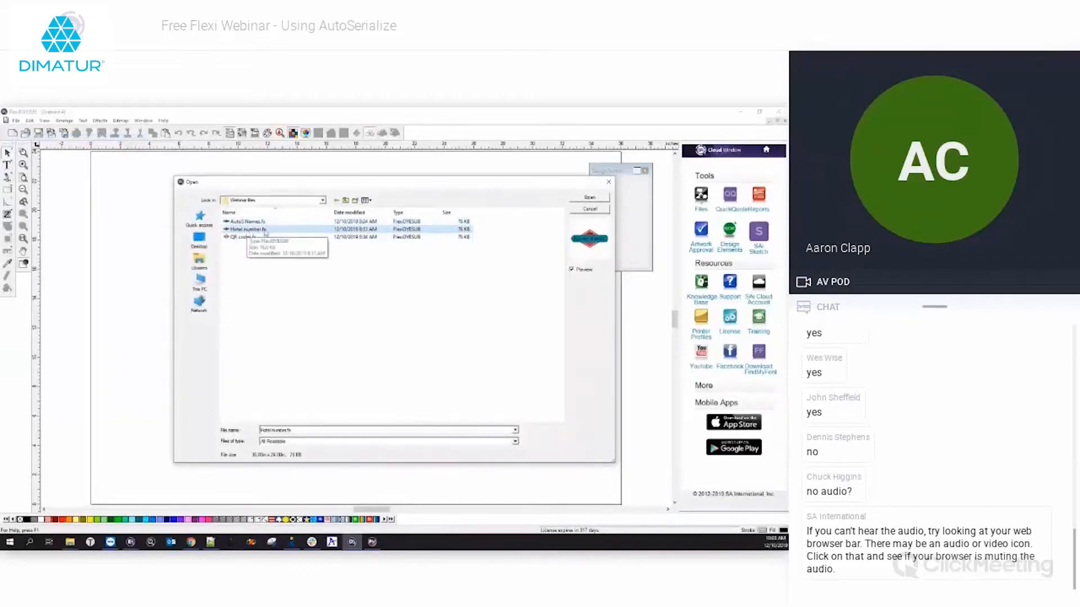
pyautogui.click(599, 197)
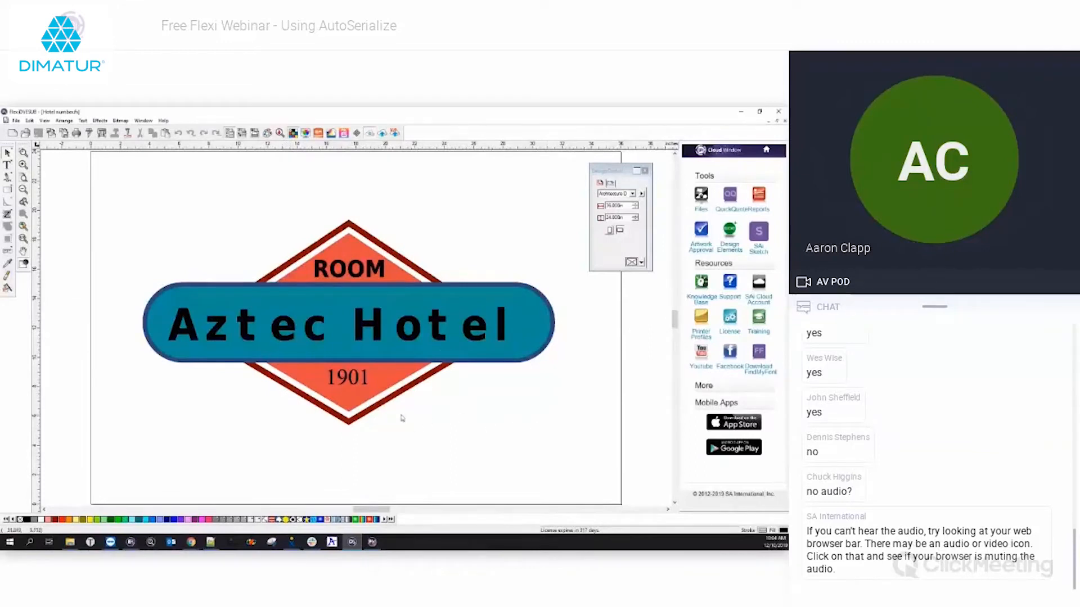
# Step: Examine the Aztec Hotel sign and the room number text 1901 in its lower part
pyautogui.scroll(-3, 416, 417)
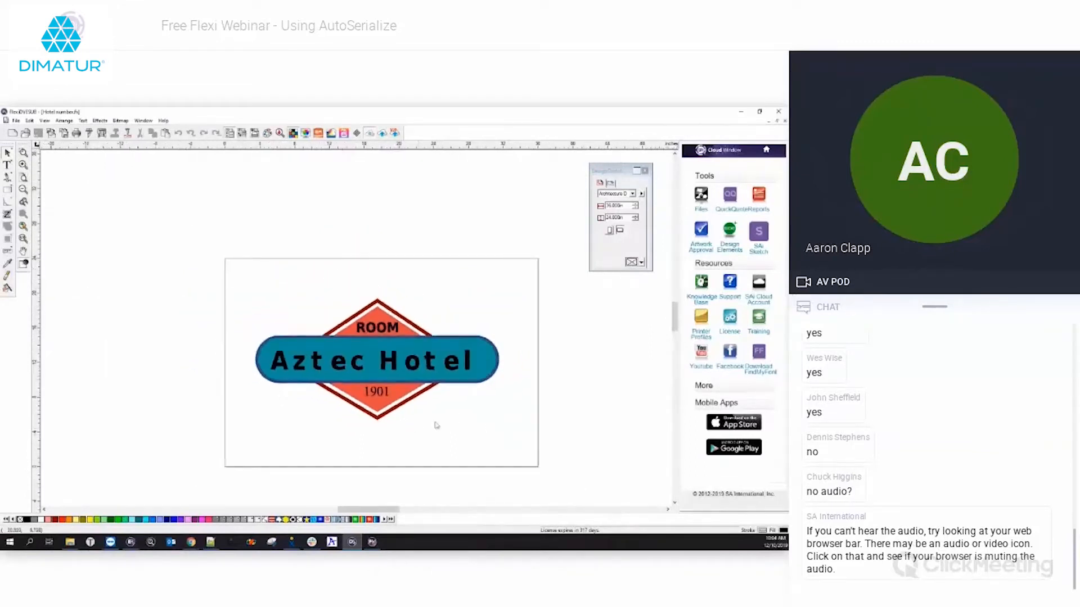
pyautogui.scroll(3, 508, 424)
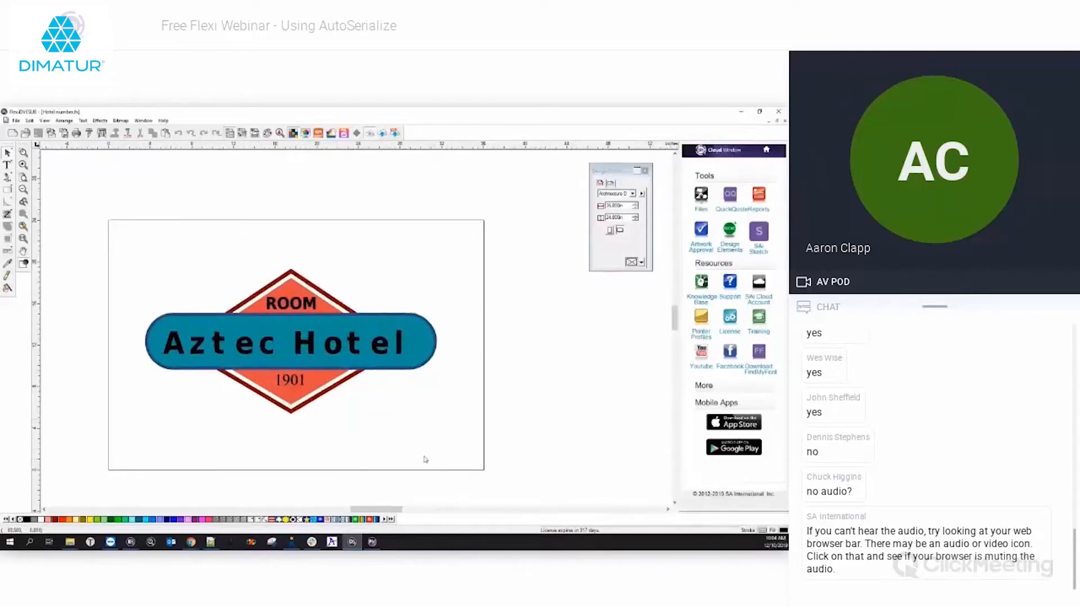
pyautogui.click(286, 380)
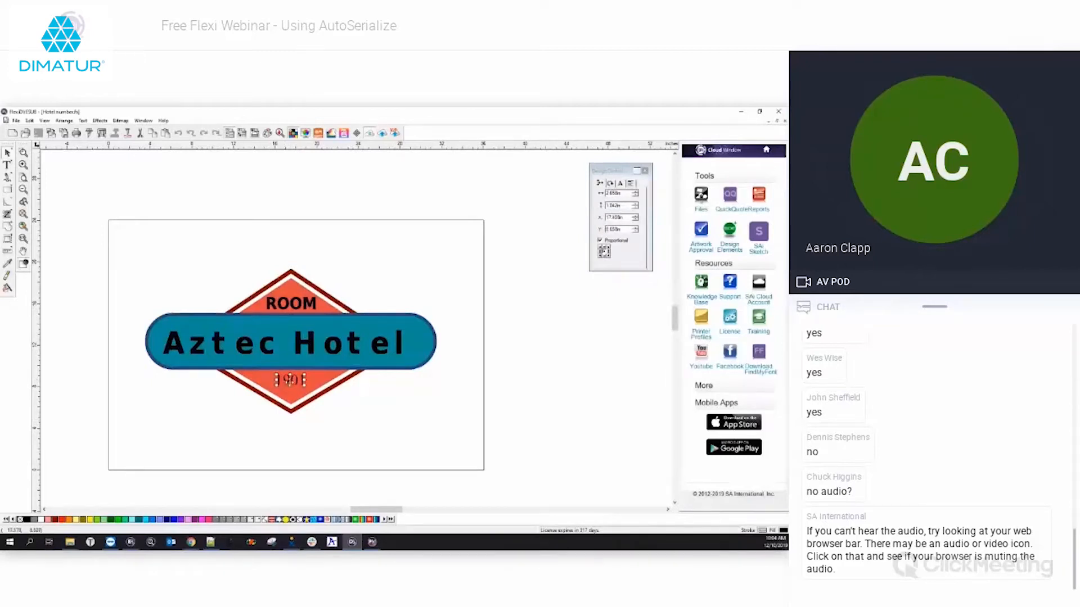
pyautogui.click(380, 413)
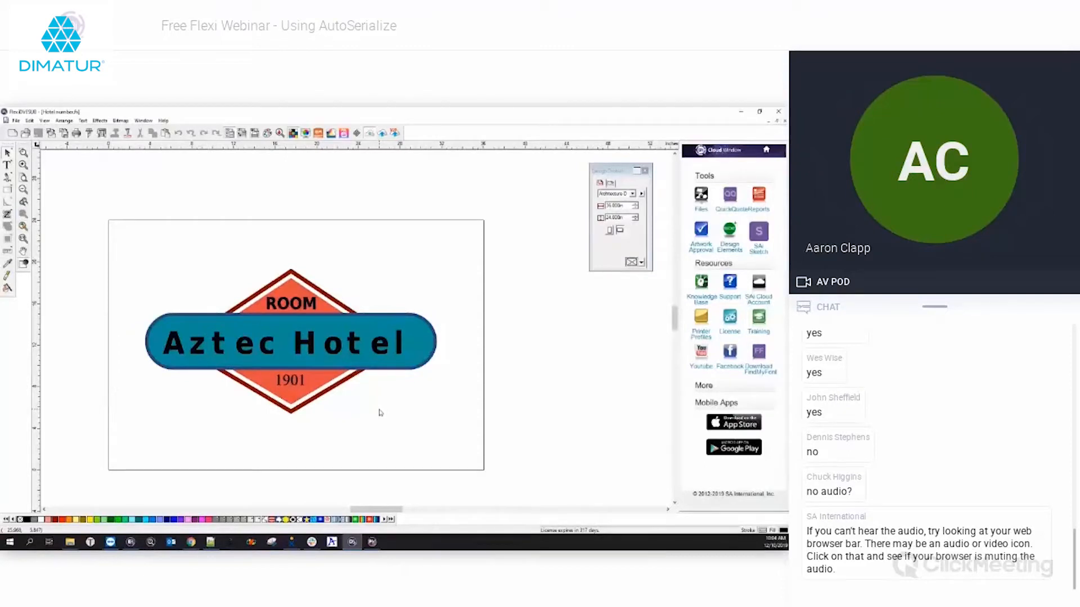
pyautogui.click(291, 382)
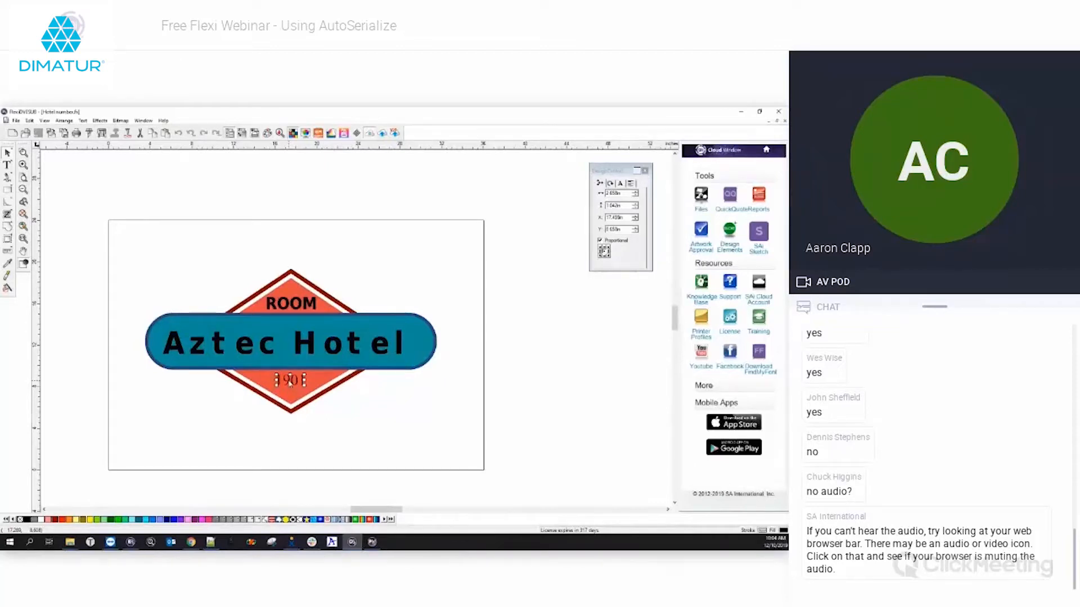
pyautogui.click(348, 423)
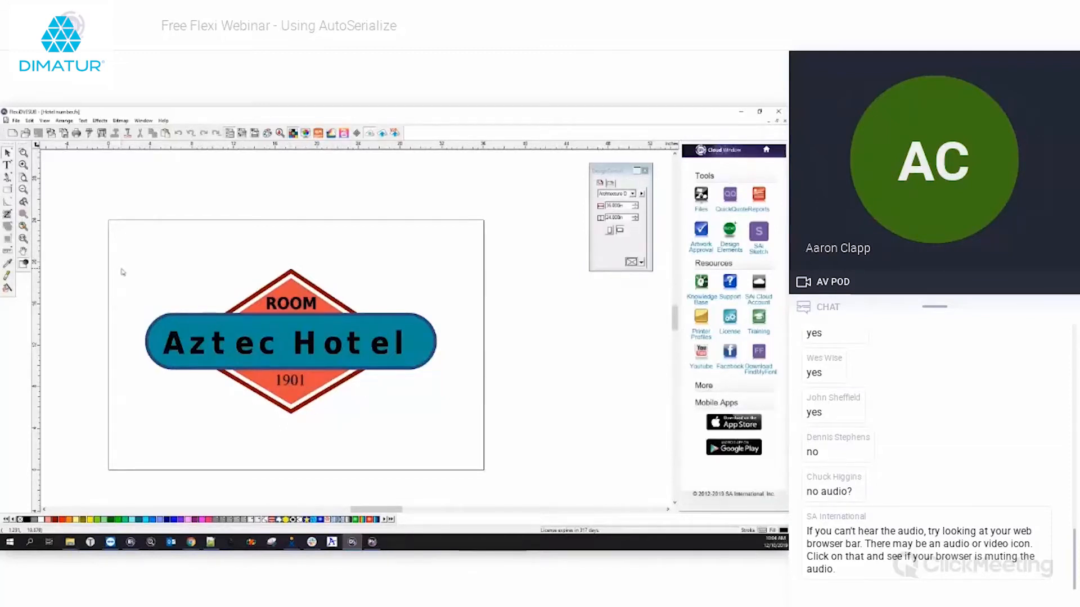
pyautogui.moveTo(120, 246); pyautogui.dragTo(519, 445)
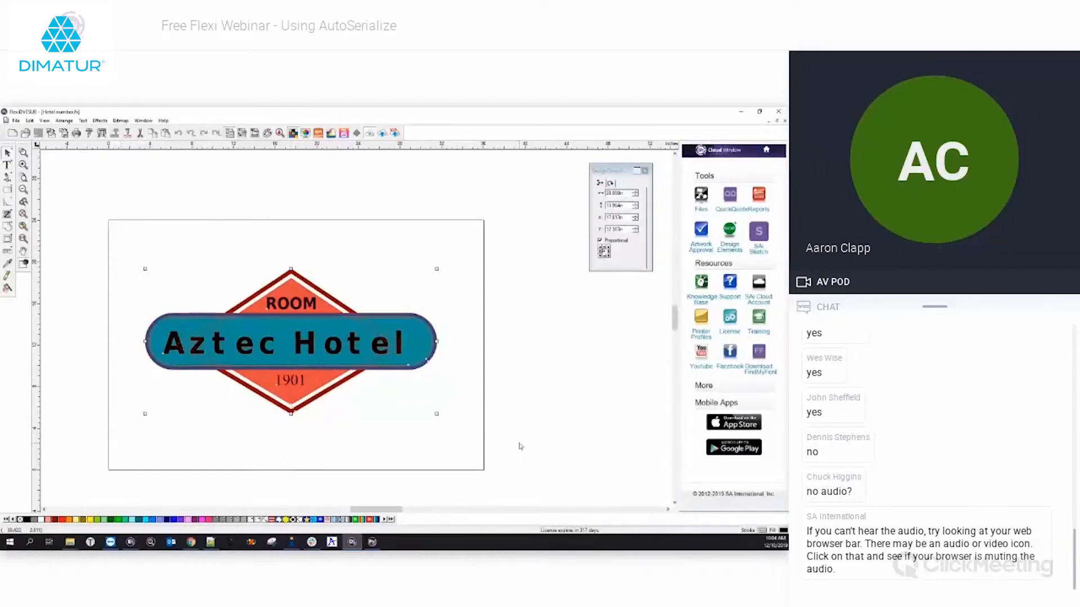
pyautogui.click(64, 121)
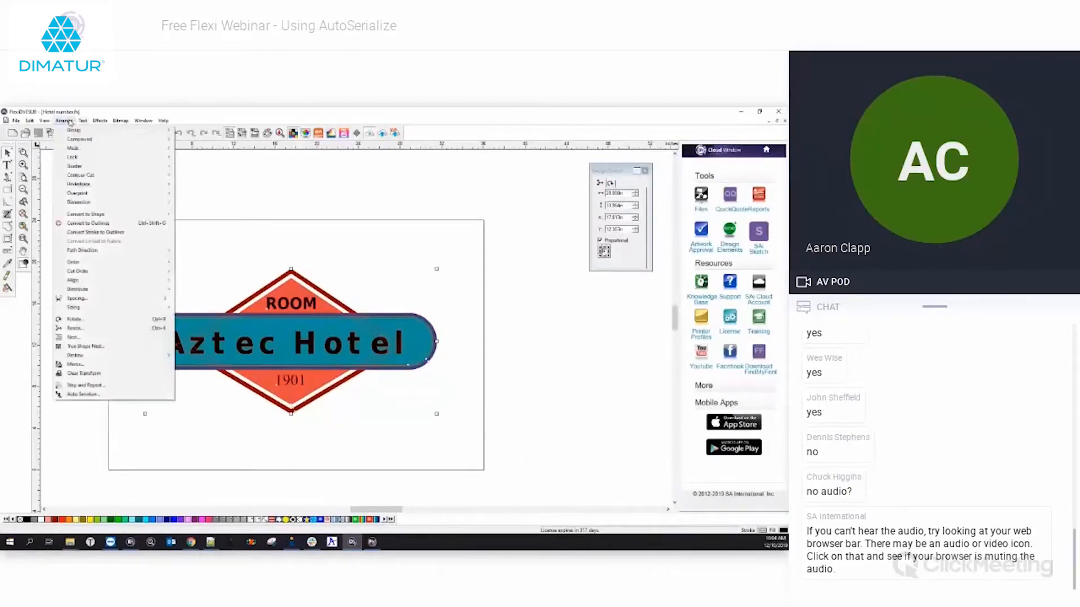
pyautogui.click(83, 394)
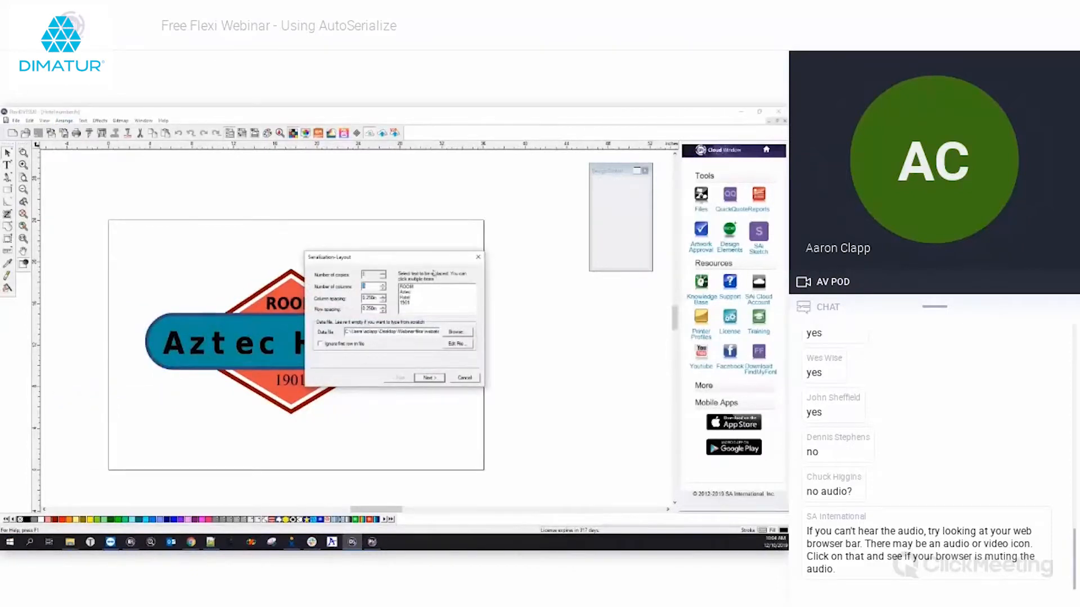
pyautogui.moveTo(395, 260); pyautogui.dragTo(330, 224)
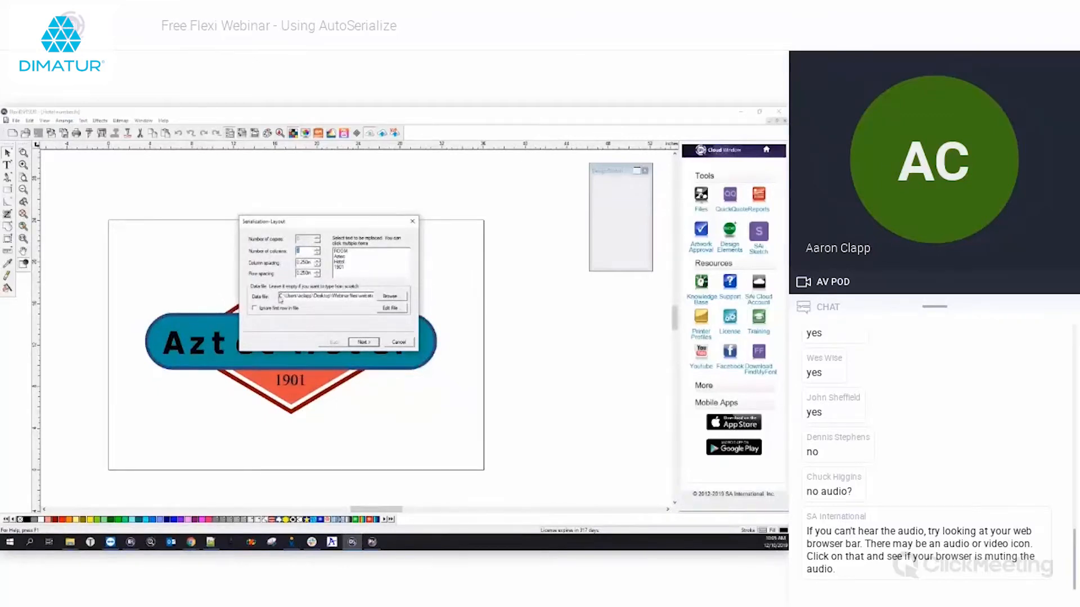
pyautogui.moveTo(280, 297); pyautogui.dragTo(399, 306)
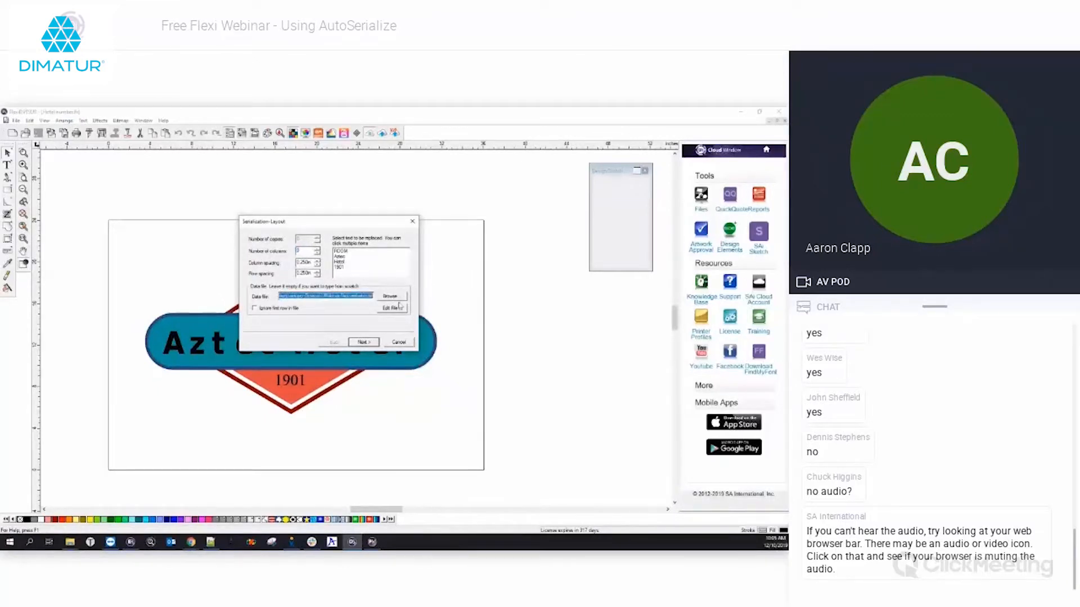
pyautogui.press('Delete')
pyautogui.click(302, 250)
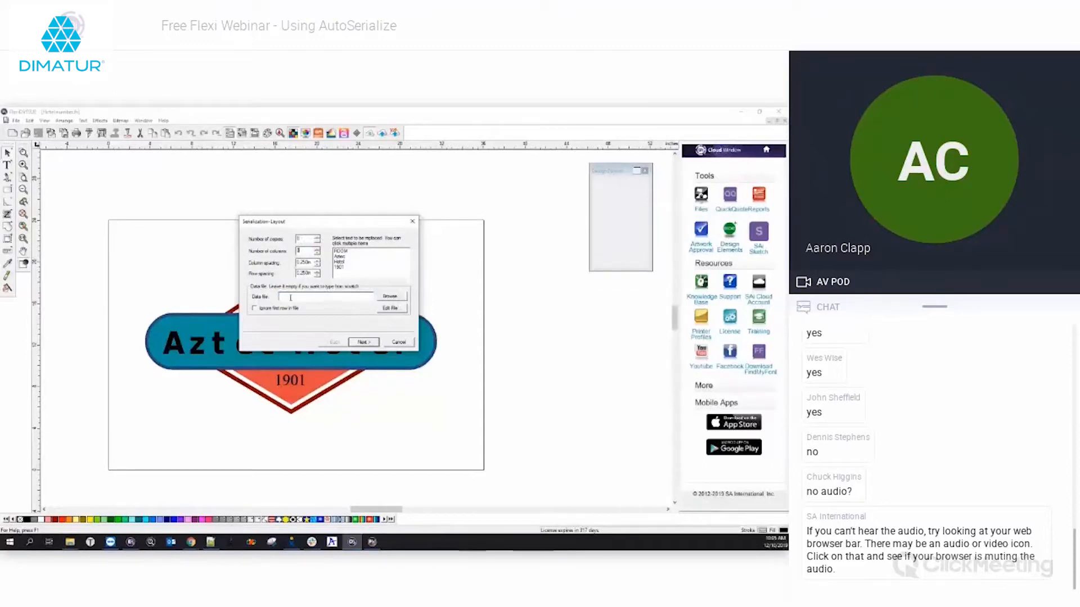
pyautogui.click(311, 297)
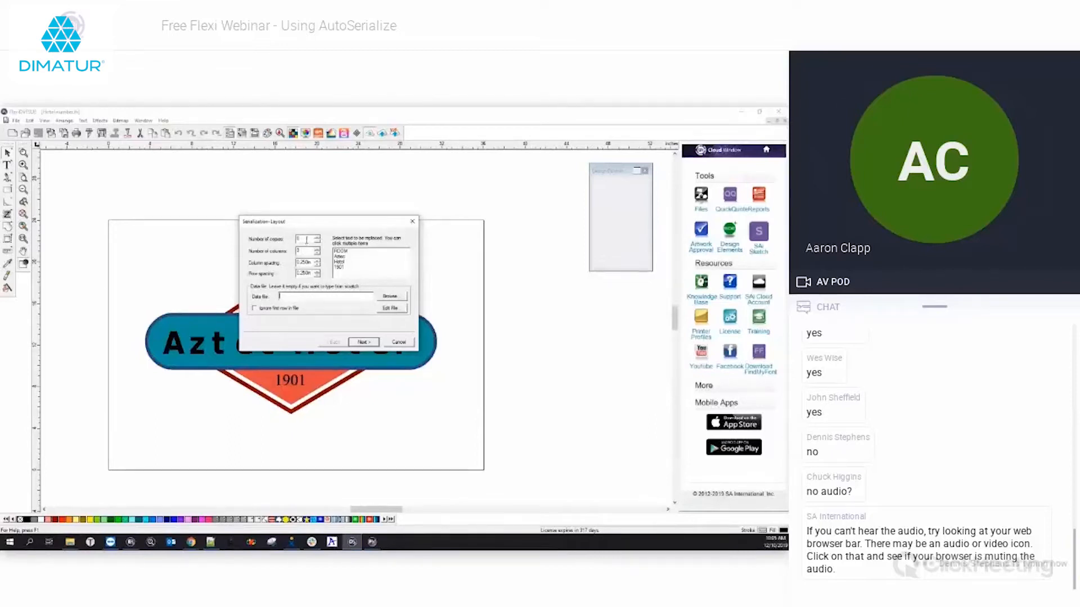
pyautogui.moveTo(301, 237); pyautogui.dragTo(278, 242)
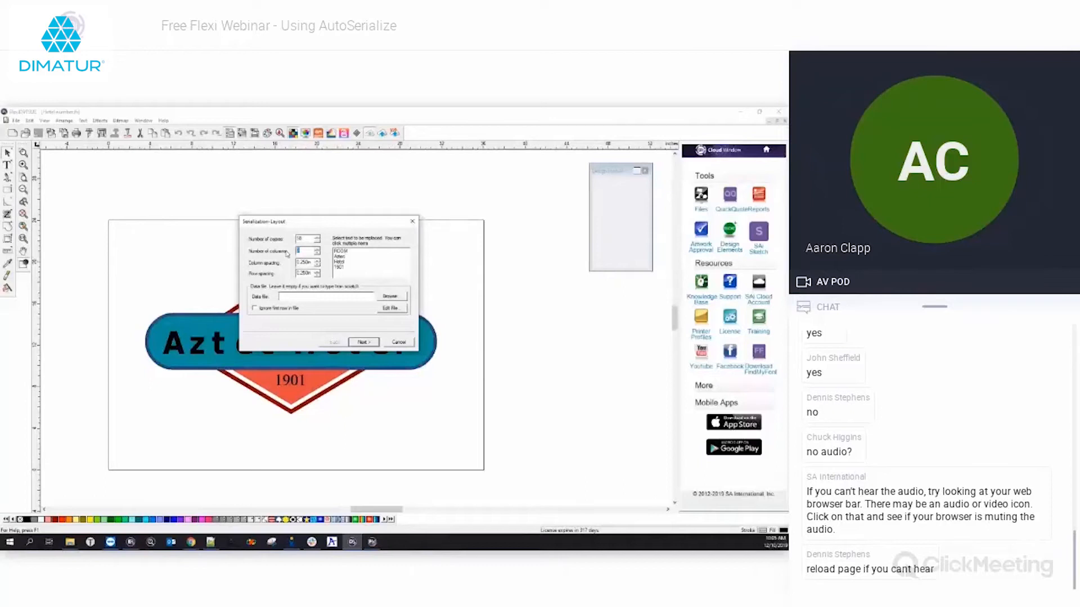
pyautogui.press('Tab')
pyautogui.moveTo(312, 263); pyautogui.dragTo(295, 275)
pyautogui.click(399, 342)
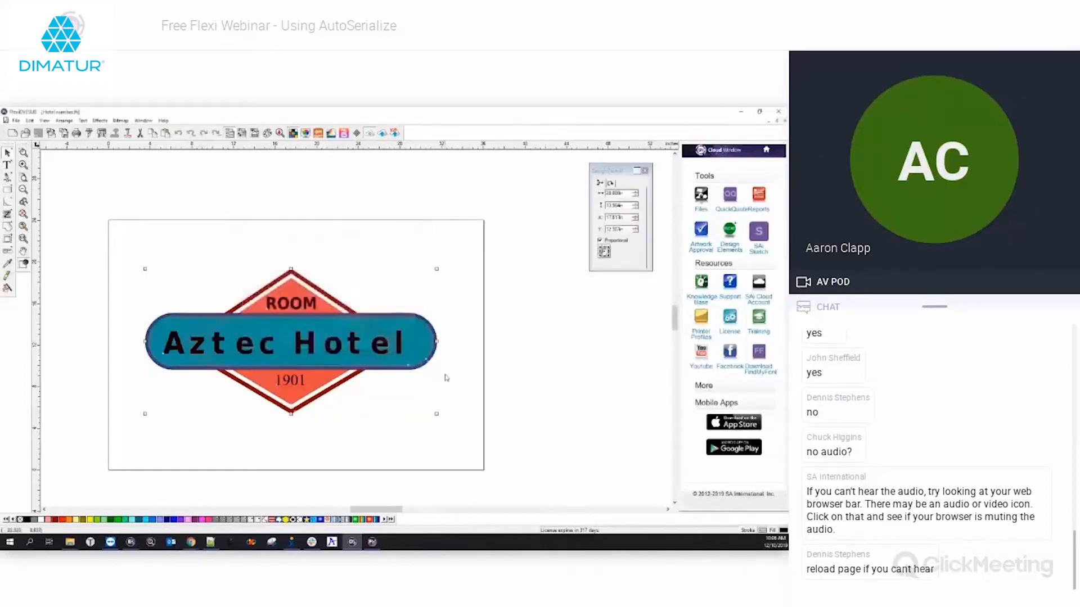
# Step: Duplicate the whole Aztec Hotel sign beside the page and check the text objects of the copy
pyautogui.moveTo(121, 243); pyautogui.dragTo(513, 465)
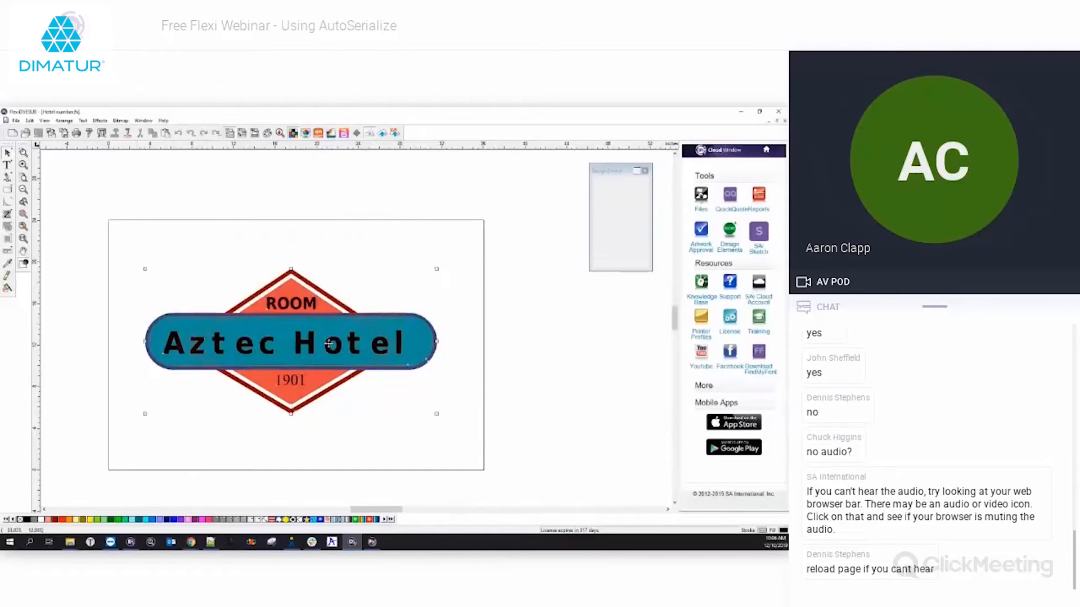
pyautogui.scroll(-2, 175, 310)
pyautogui.moveTo(248, 339); pyautogui.dragTo(477, 332)
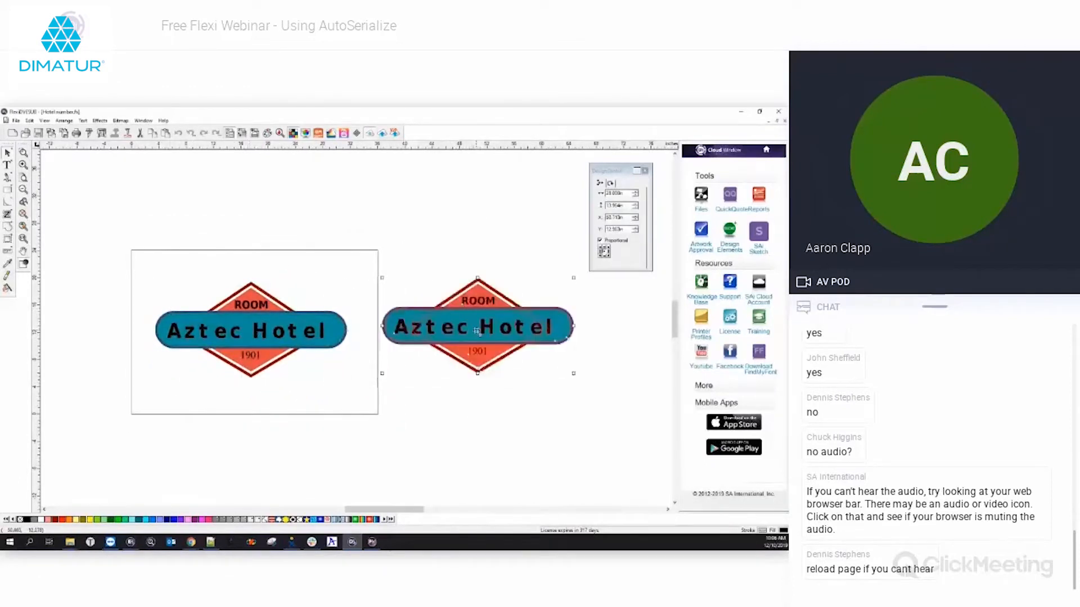
pyautogui.click(513, 396)
pyautogui.click(486, 328)
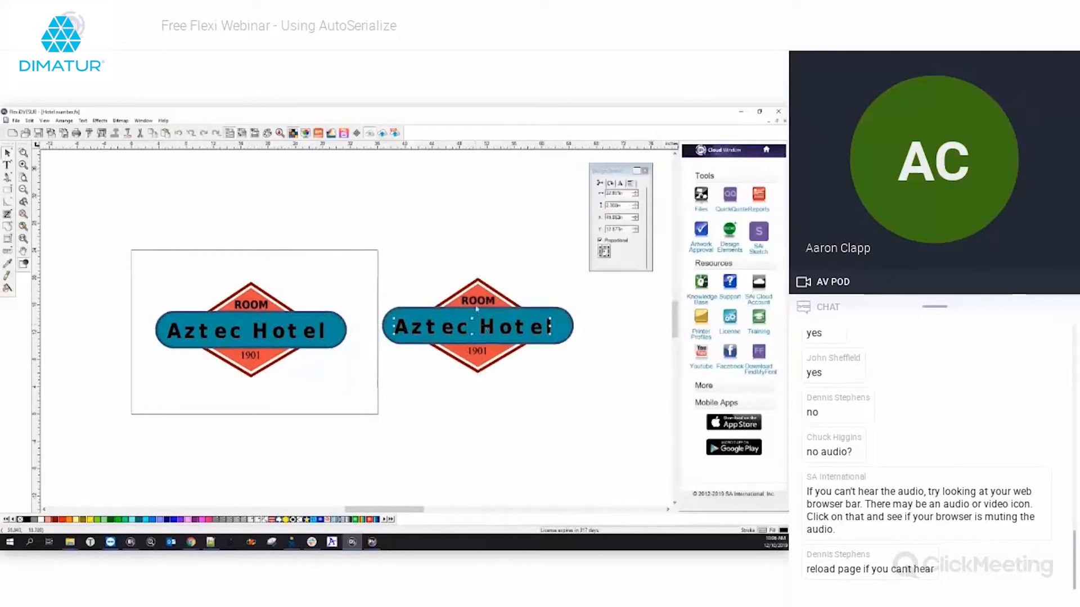
pyautogui.keyDown('shift'); pyautogui.click(475, 300); pyautogui.keyUp('shift')
pyautogui.keyDown('shift'); pyautogui.click(478, 351); pyautogui.keyUp('shift')
# Step: Convert the duplicated sign to outlines and check the ROOM lettering as separate letter shapes
pyautogui.moveTo(379, 248); pyautogui.dragTo(597, 394)
pyautogui.click(63, 120)
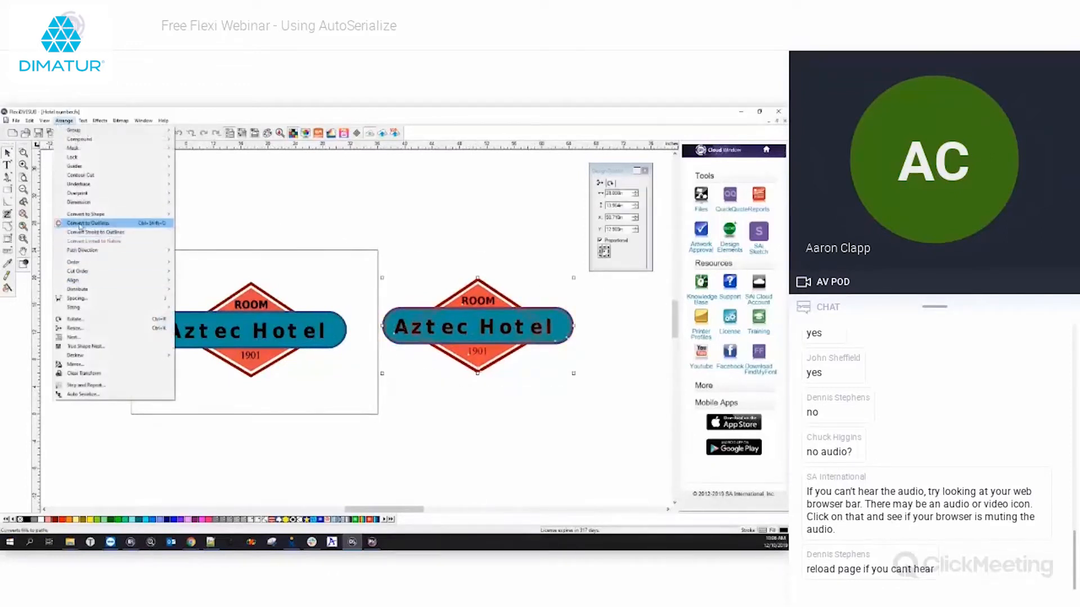
pyautogui.click(95, 232)
pyautogui.click(570, 418)
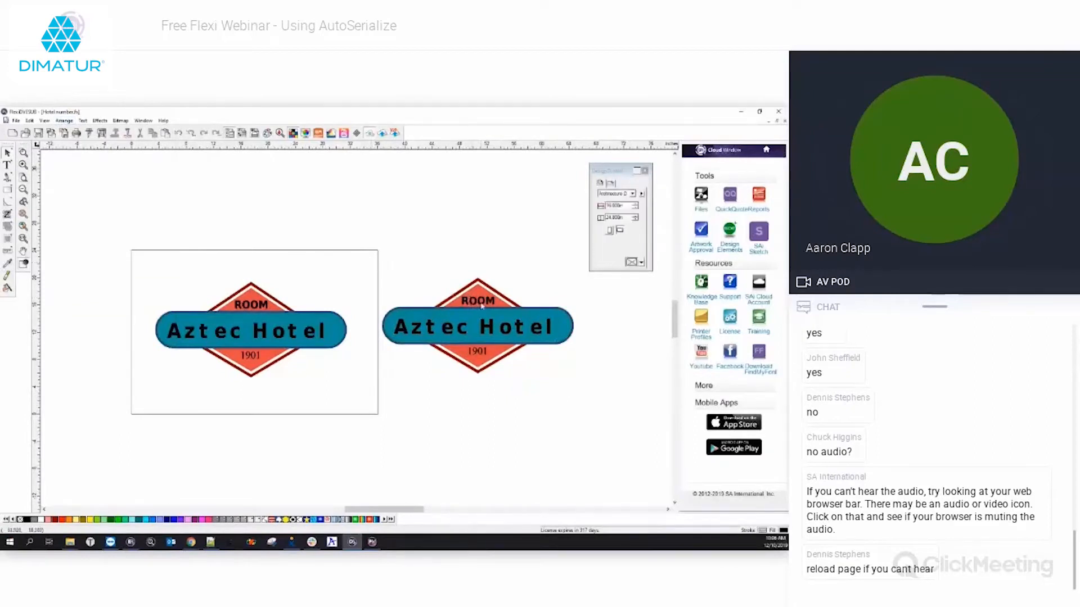
pyautogui.click(482, 305)
pyautogui.click(483, 301)
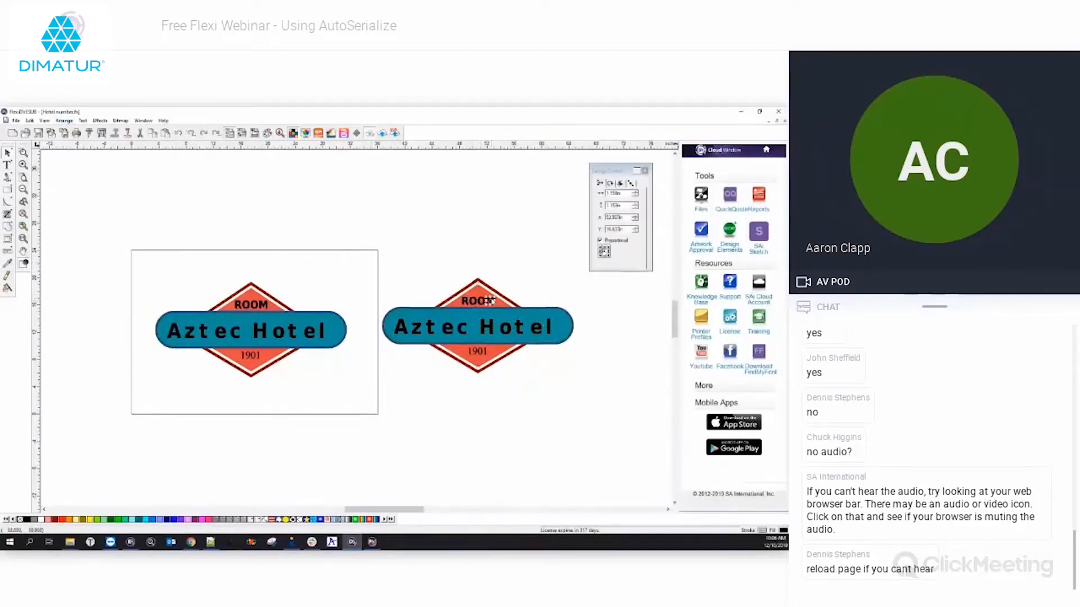
# Step: Try to run Auto Serialize on the whole outlined copy of the sign
pyautogui.moveTo(373, 253); pyautogui.dragTo(621, 408)
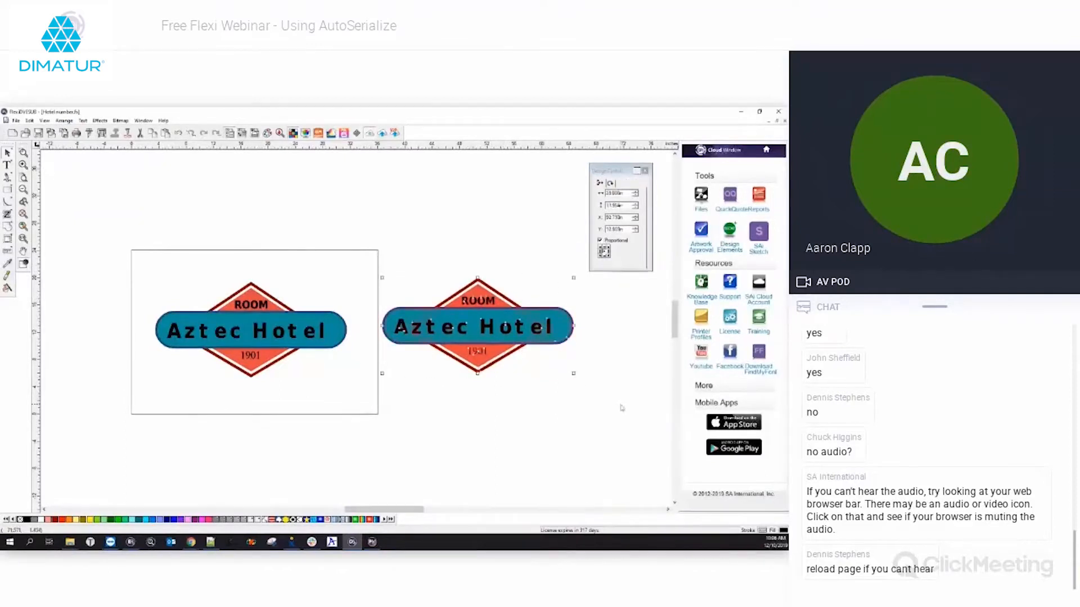
pyautogui.click(58, 121)
pyautogui.click(169, 395)
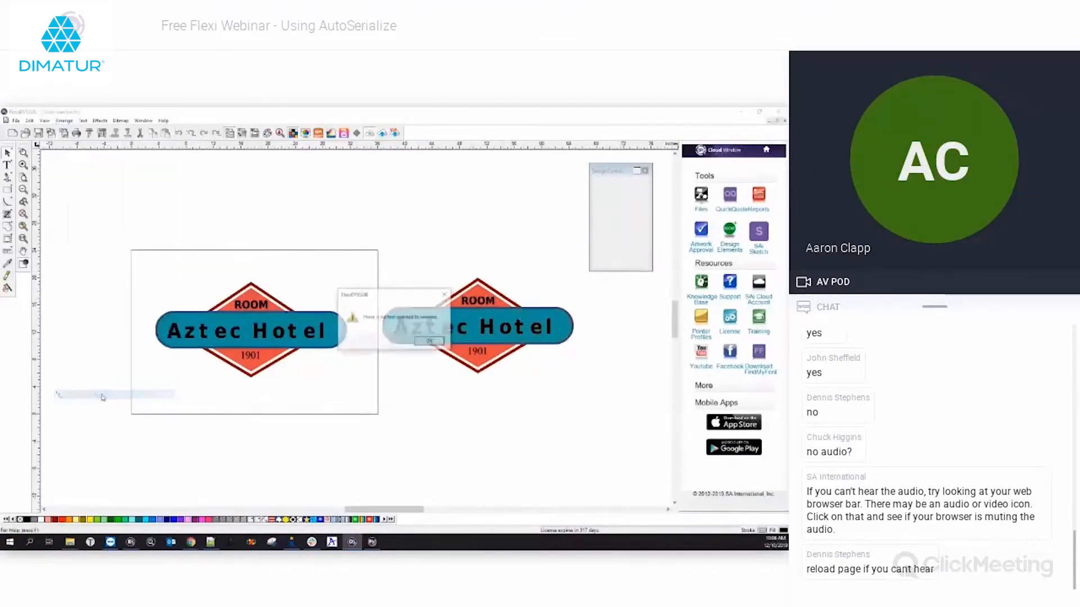
pyautogui.click(429, 342)
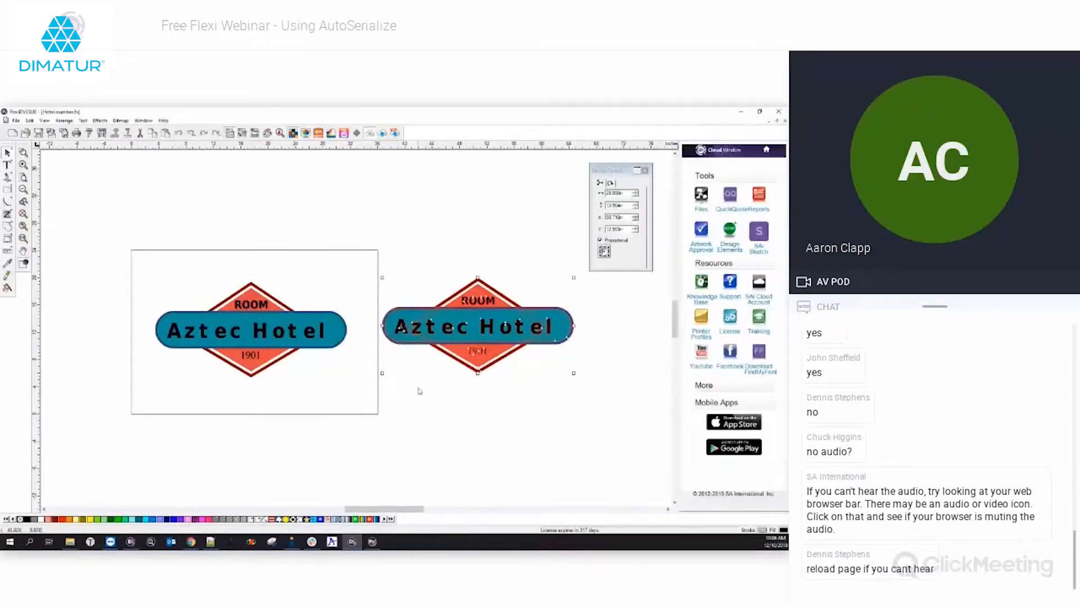
# Step: Undo the outline conversion and the duplication of the sign
pyautogui.click(419, 392)
pyautogui.hotkey('ctrl', 'z')
pyautogui.hotkey('ctrl', 'z')
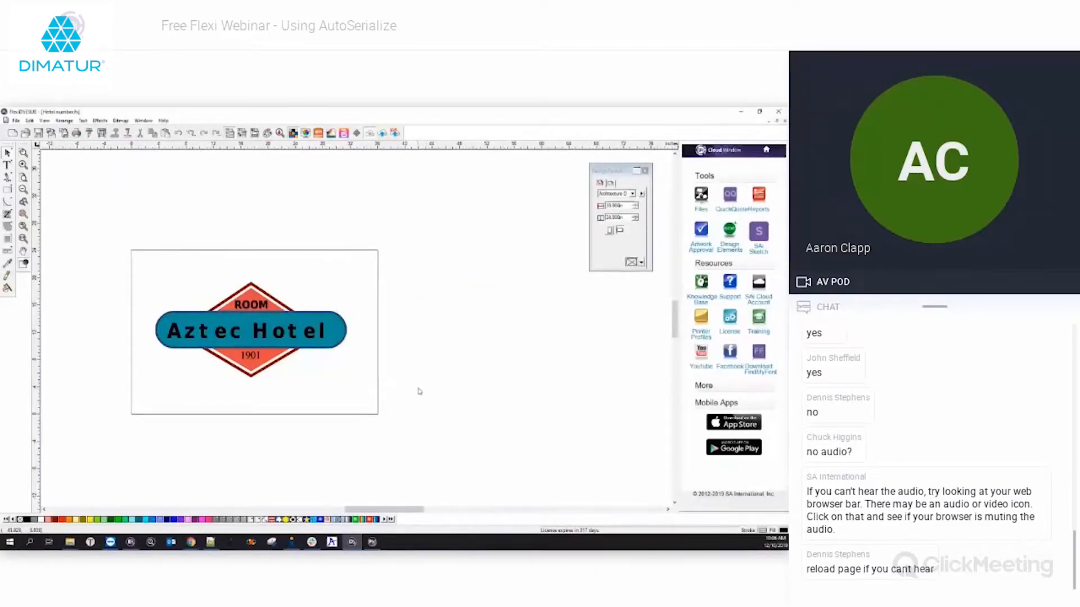
# Step: Place a new copy of the complete Aztec Hotel sign just outside the page, beside the original
pyautogui.moveTo(139, 268); pyautogui.dragTo(370, 402)
pyautogui.moveTo(231, 301); pyautogui.dragTo(485, 338)
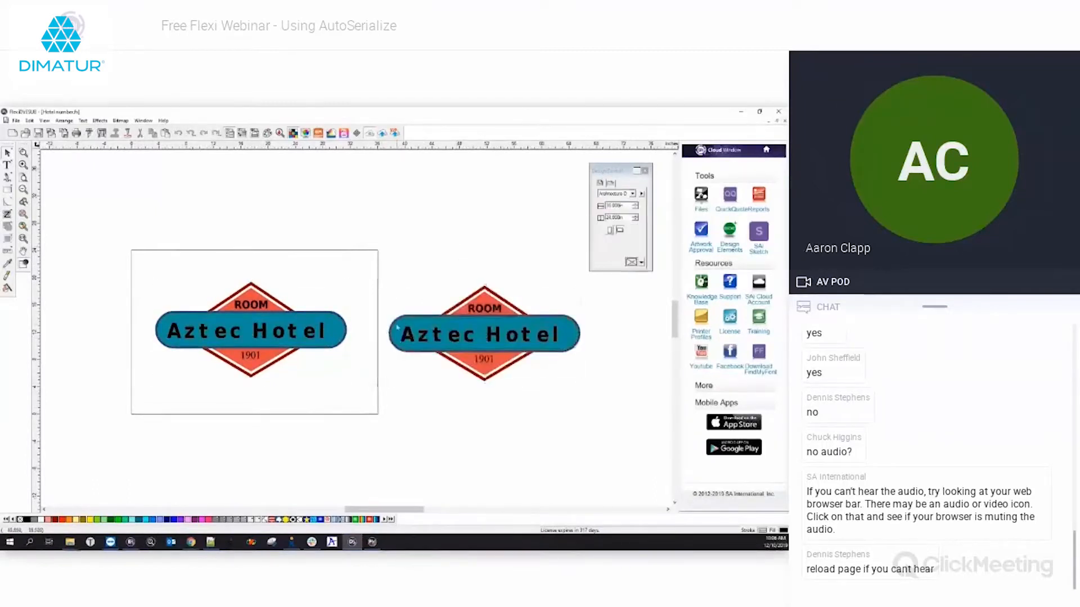
# Step: Convert only the Aztec Hotel and 1901 text of the copied sign to outlines
pyautogui.click(483, 359)
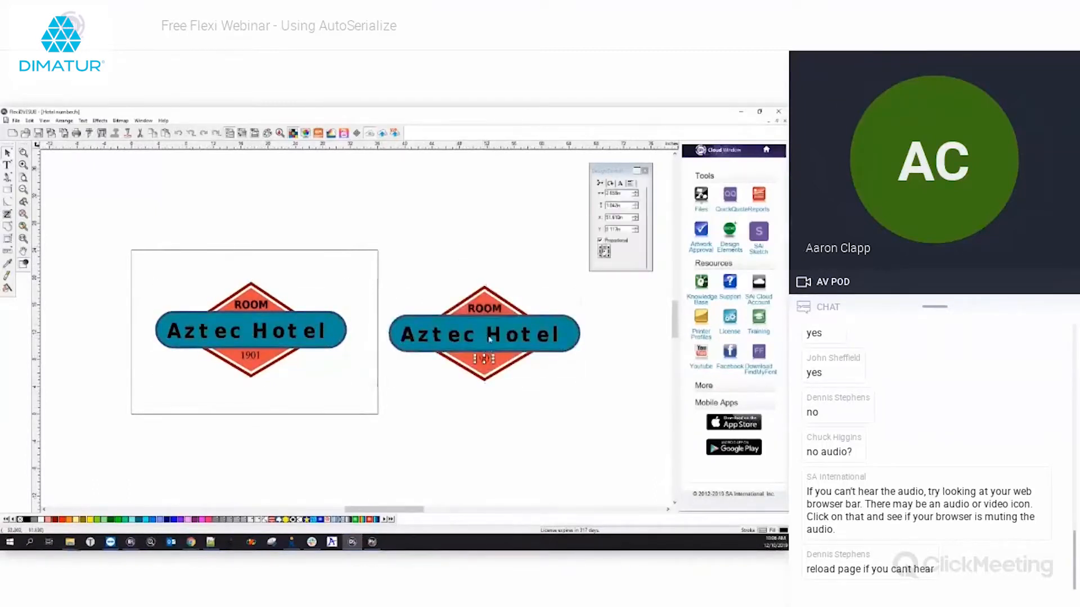
pyautogui.click(62, 123)
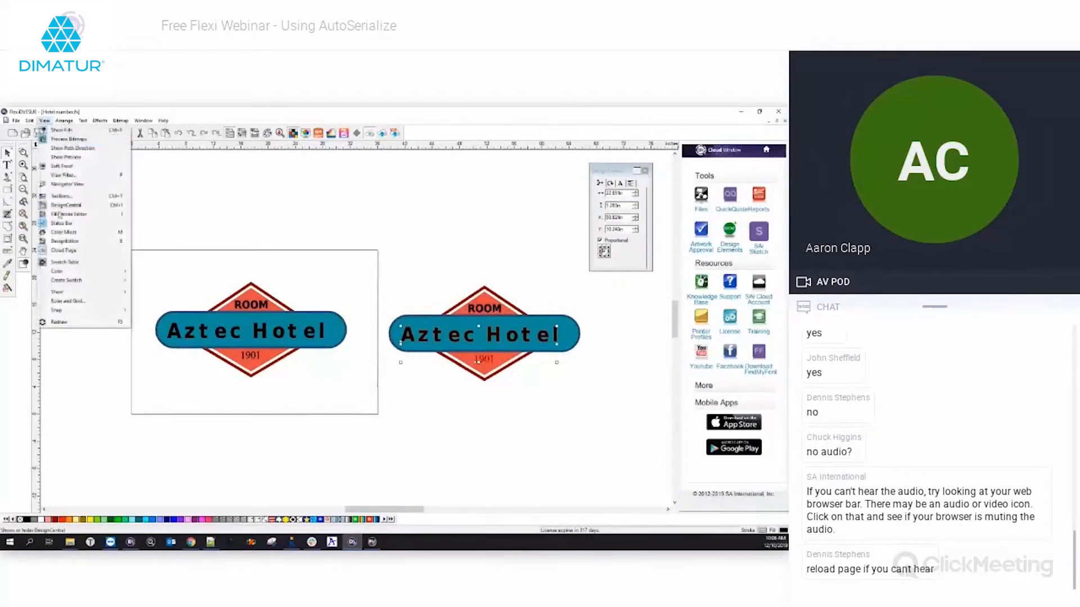
pyautogui.click(87, 224)
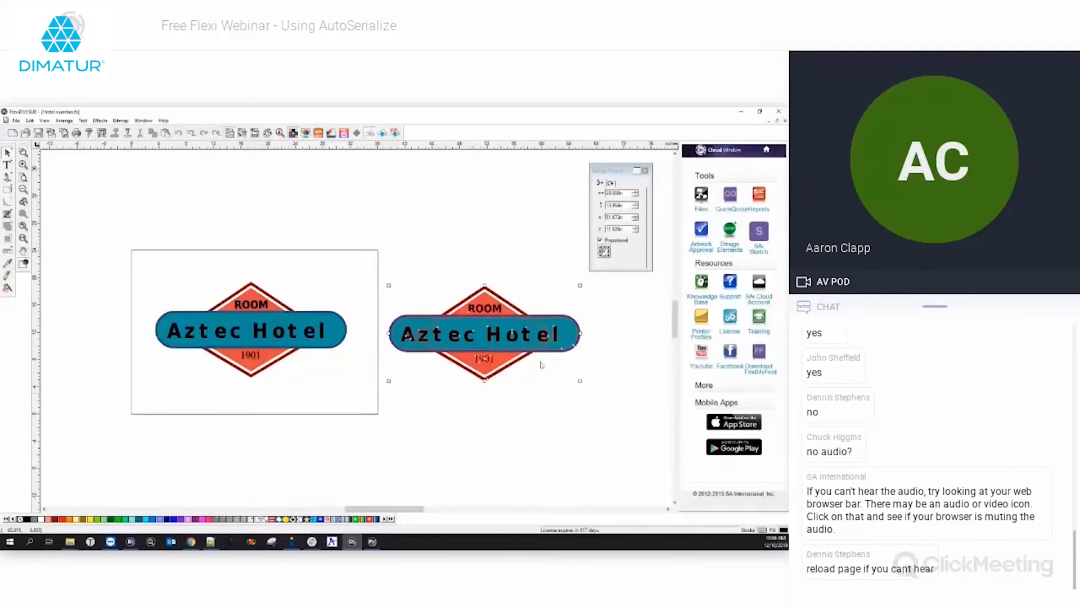
# Step: Check which text Auto Serialize offers to replace in the partly outlined copy, and delete that copy
pyautogui.click(56, 123)
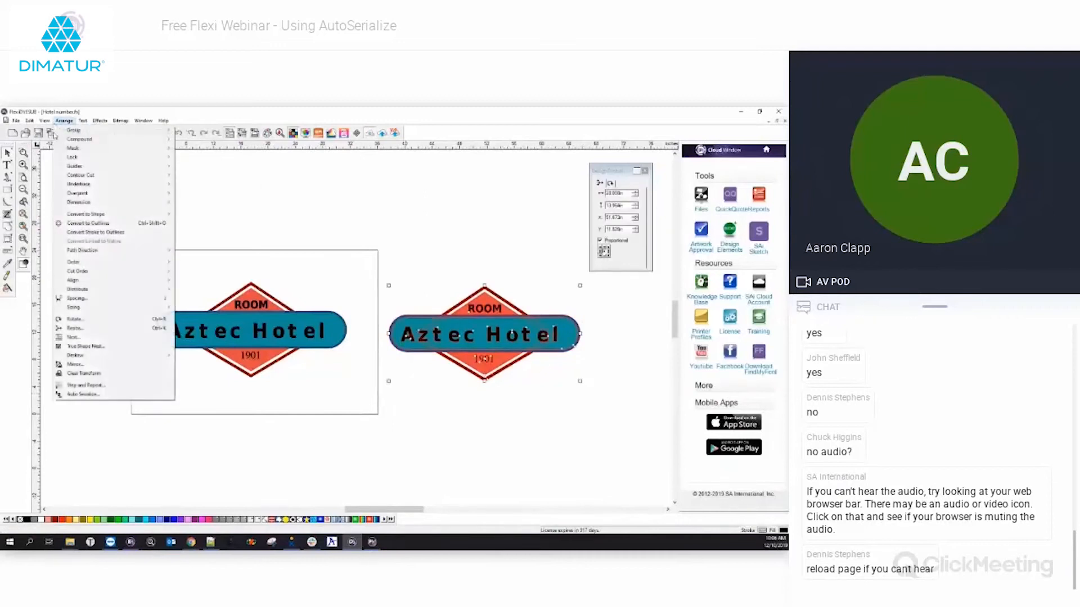
pyautogui.click(86, 396)
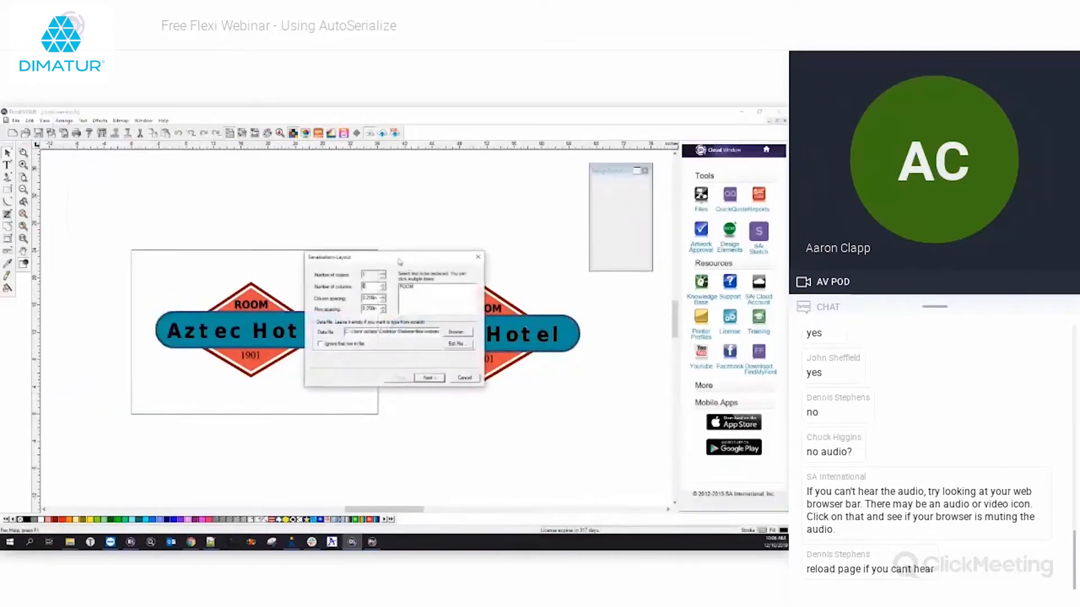
pyautogui.moveTo(397, 259); pyautogui.dragTo(367, 248)
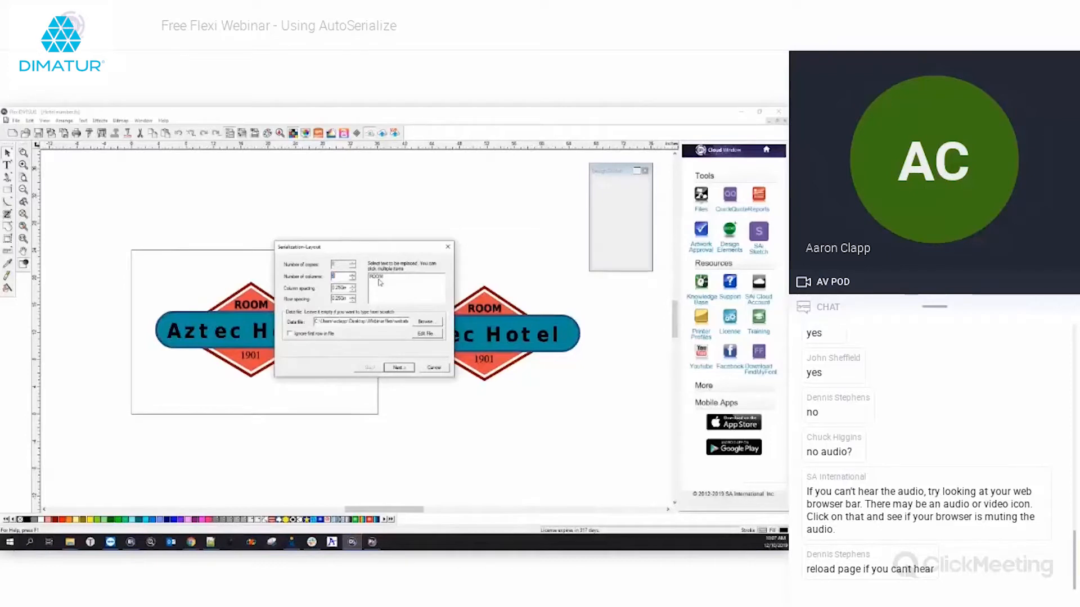
pyautogui.click(448, 247)
pyautogui.moveTo(393, 265); pyautogui.dragTo(595, 400)
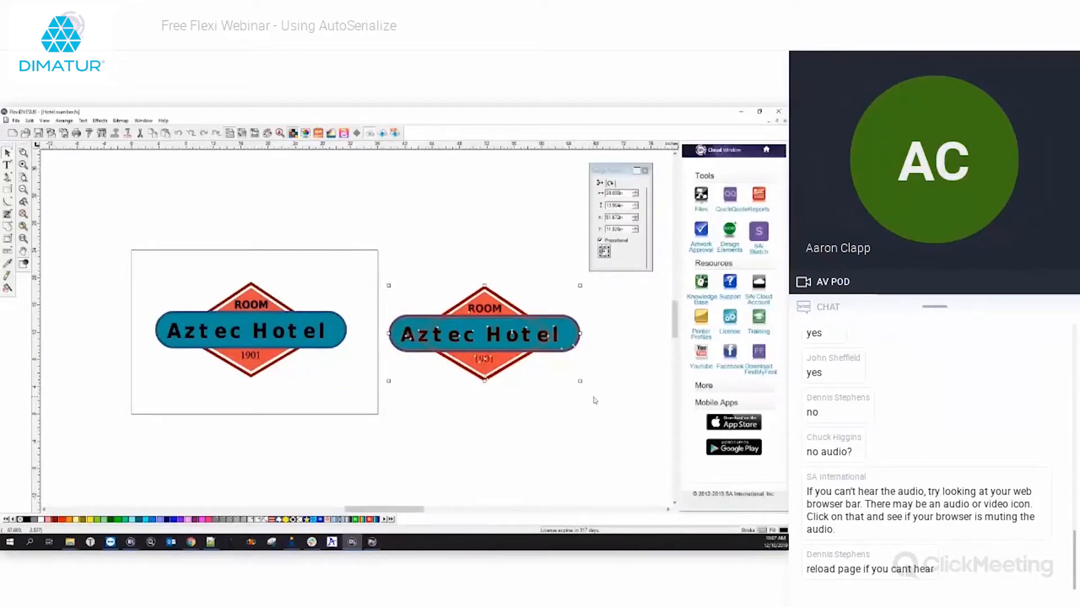
pyautogui.press('Delete')
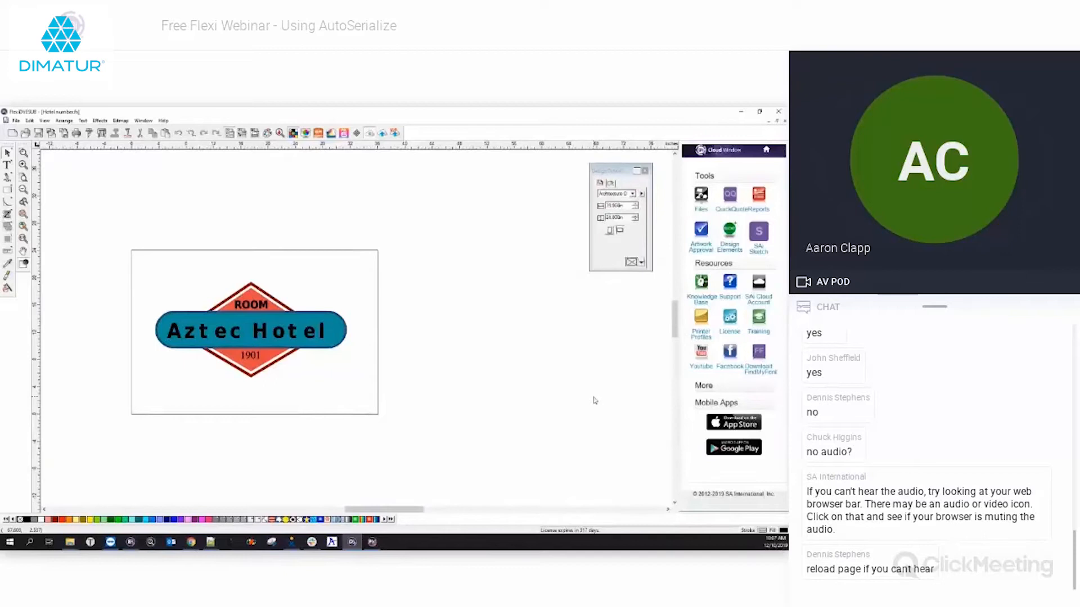
# Step: Start Auto Serialize on the complete original sign and choose only the 1901 text for replacement
pyautogui.moveTo(115, 255); pyautogui.dragTo(407, 408)
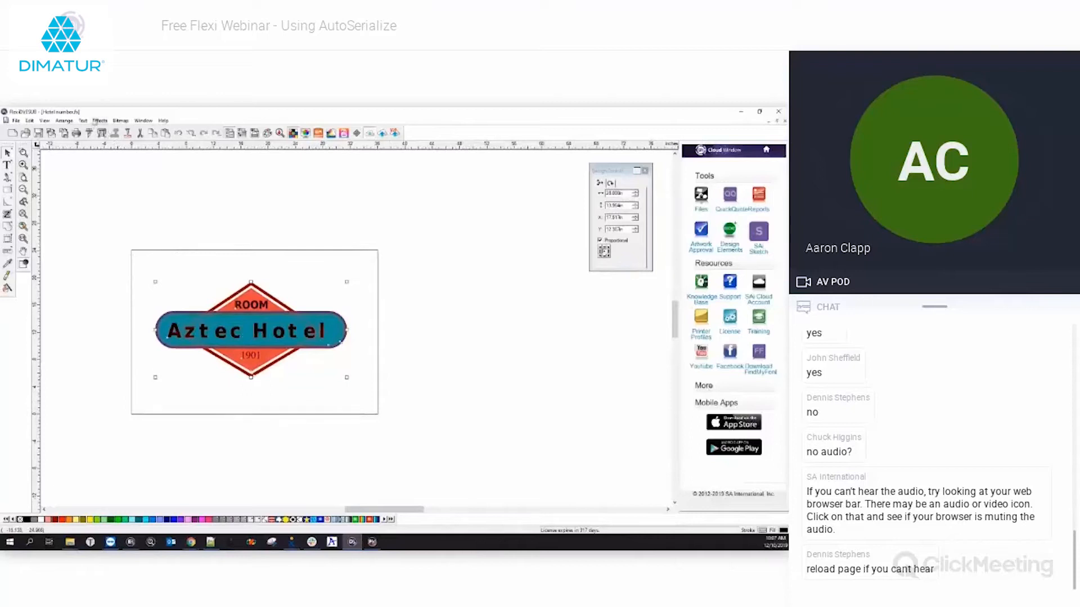
pyautogui.click(64, 121)
pyautogui.click(84, 394)
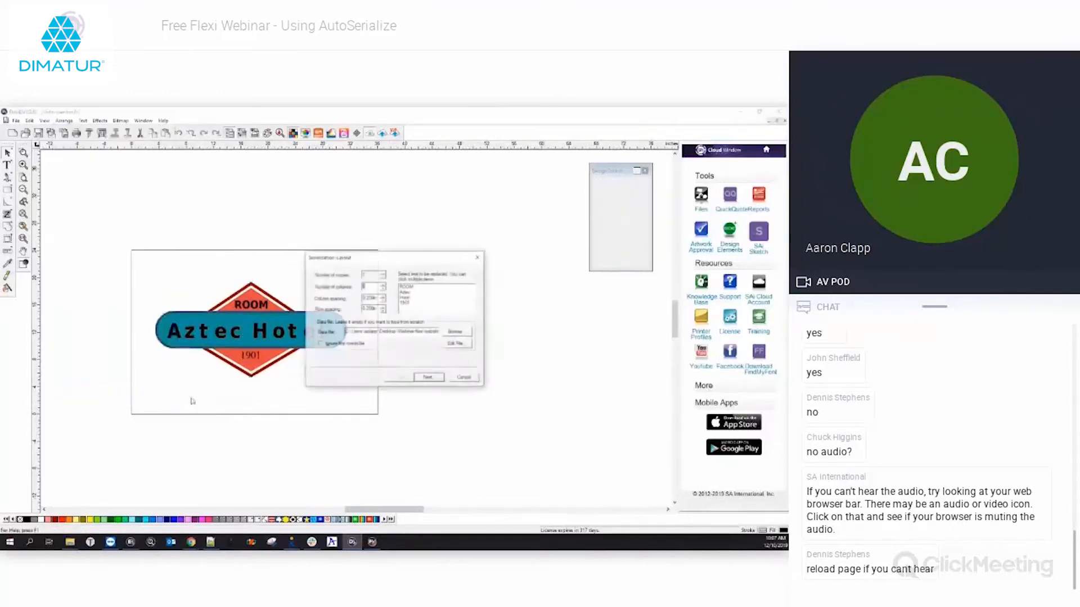
pyautogui.click(417, 287)
pyautogui.click(416, 292)
pyautogui.click(416, 297)
pyautogui.click(418, 303)
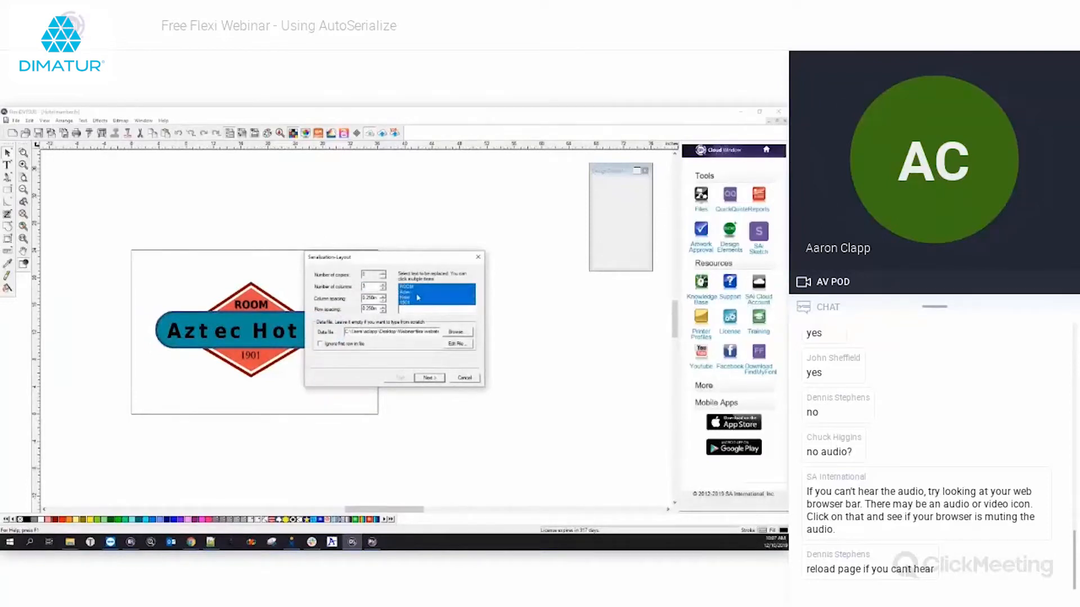
pyautogui.click(416, 298)
pyautogui.click(417, 304)
pyautogui.click(418, 288)
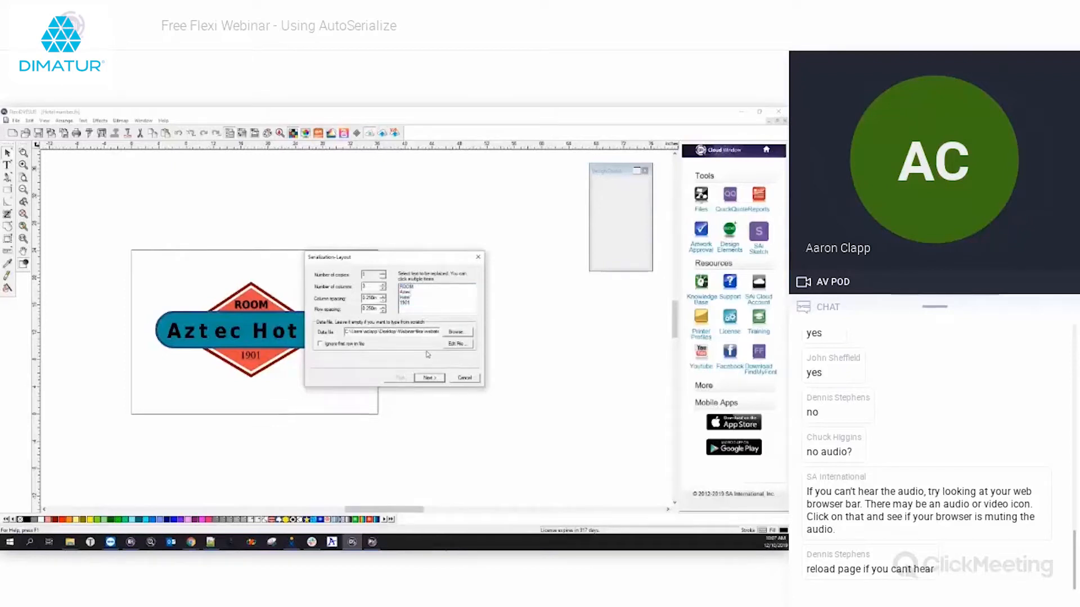
pyautogui.click(403, 303)
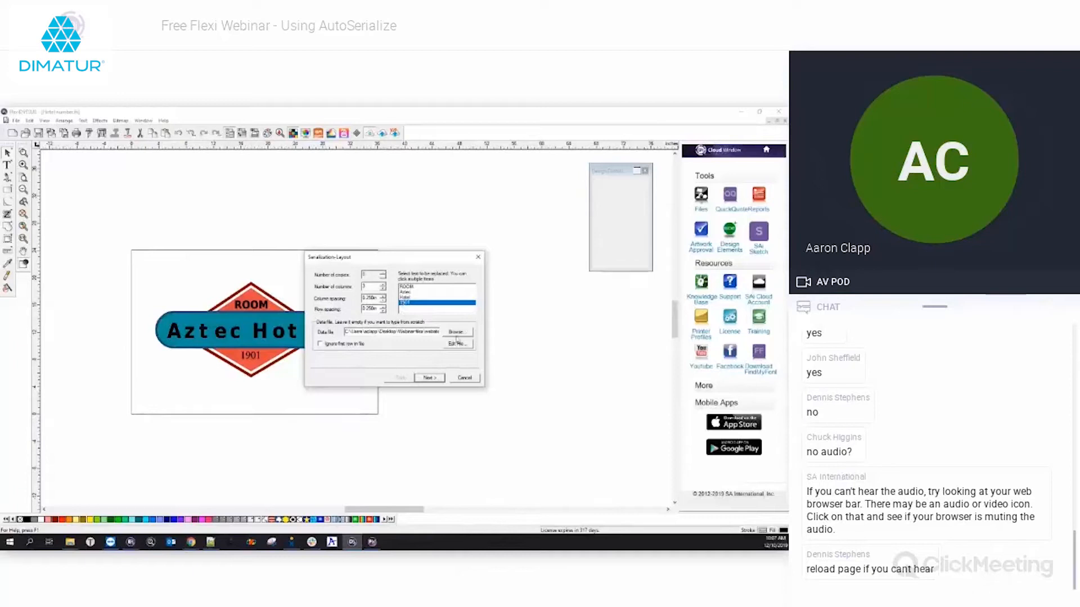
# Step: Replace the listed data-source entries with a numeric series starting at 1001 and check the list through its end
pyautogui.click(430, 378)
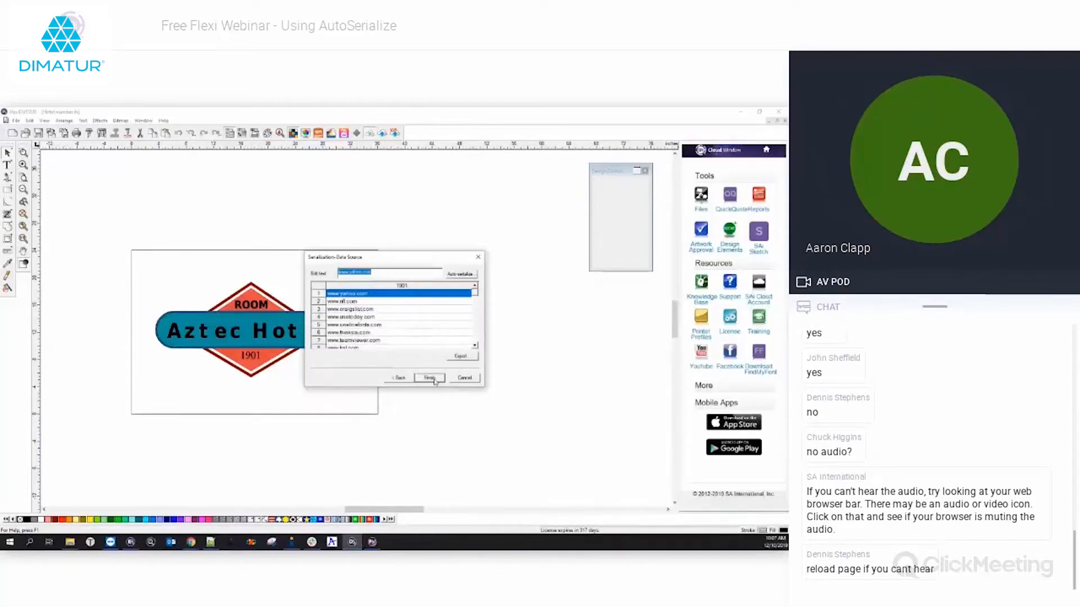
pyautogui.click(465, 277)
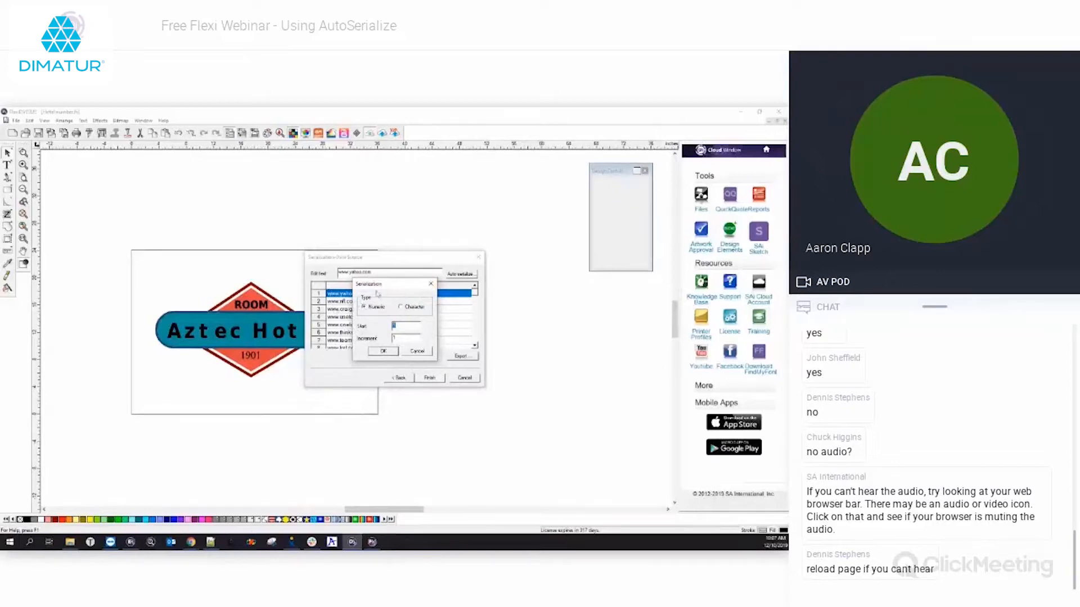
pyautogui.moveTo(378, 287); pyautogui.dragTo(380, 286)
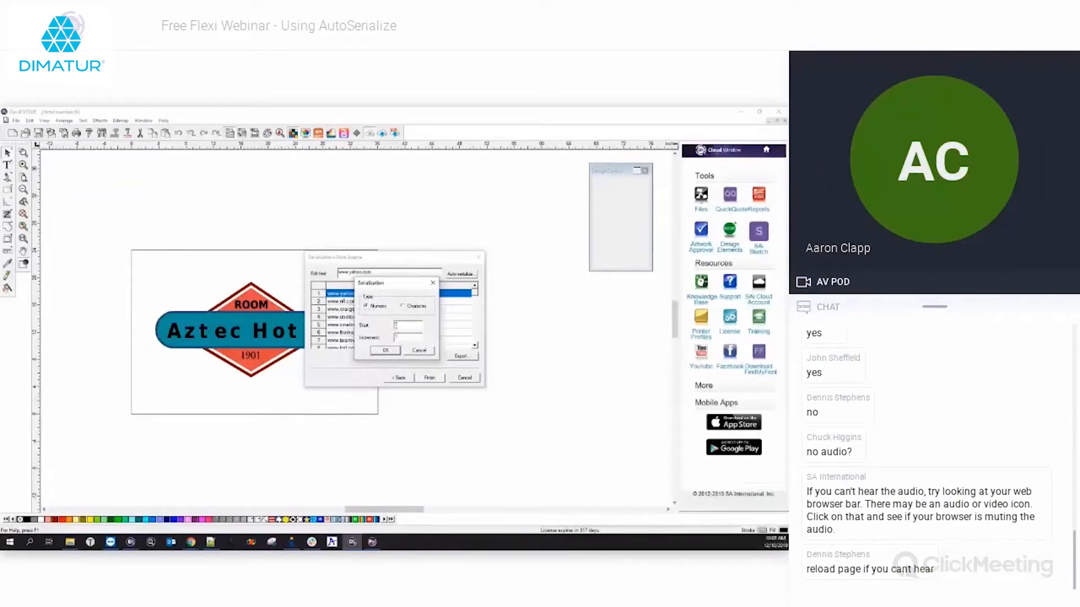
pyautogui.doubleClick(394, 326)
pyautogui.write('1001')
pyautogui.press('Tab')
pyautogui.click(391, 352)
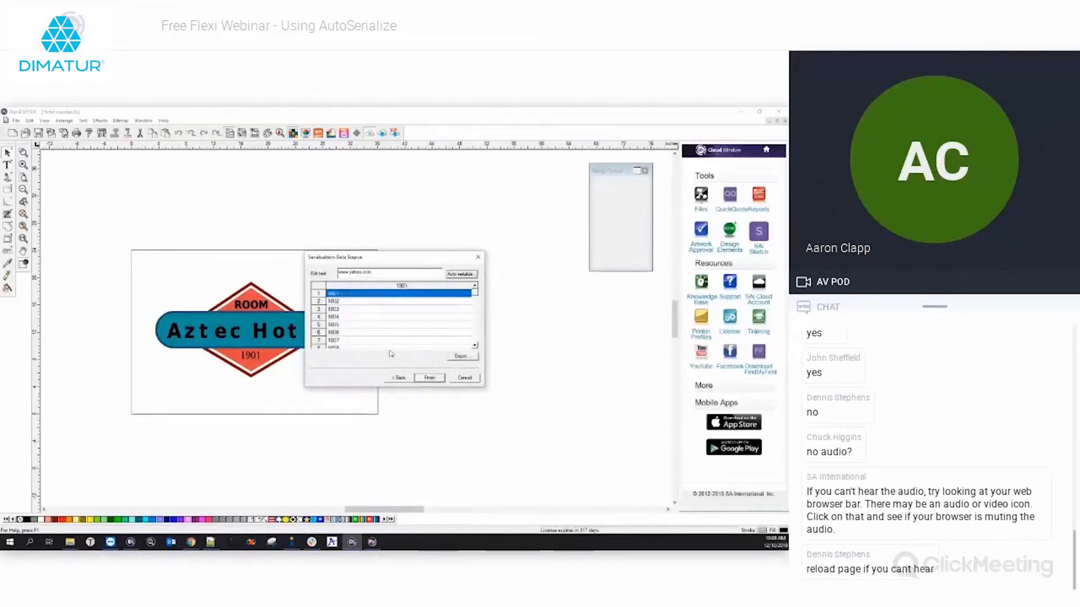
pyautogui.moveTo(475, 293); pyautogui.dragTo(475, 335)
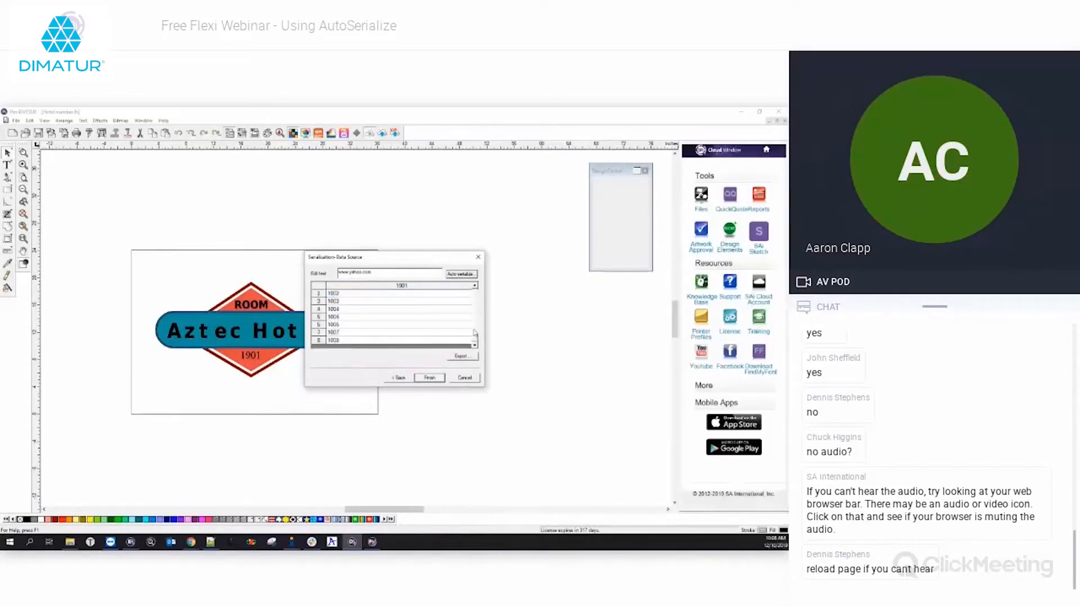
pyautogui.click(475, 287)
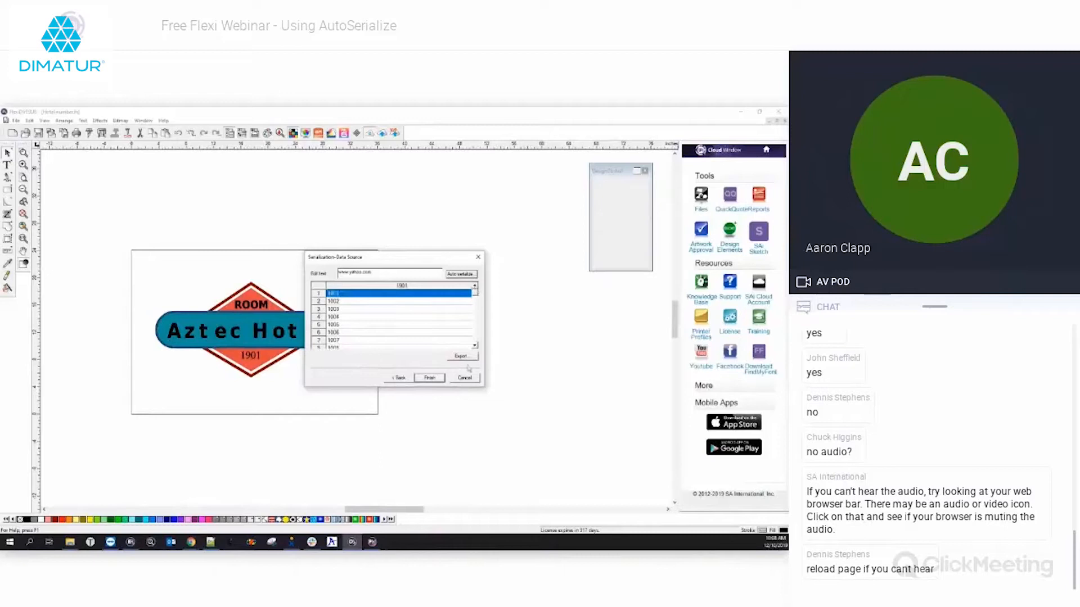
# Step: Return to the serialization layout, clear the data file path and set the number of copies to 50
pyautogui.click(399, 377)
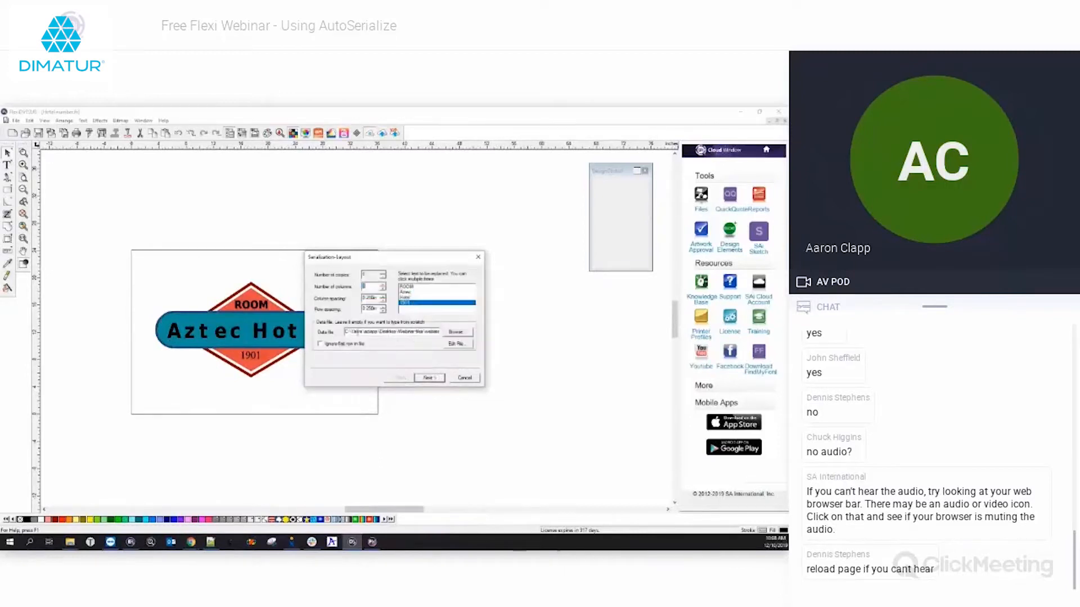
pyautogui.moveTo(346, 332); pyautogui.dragTo(475, 336)
pyautogui.press('Delete')
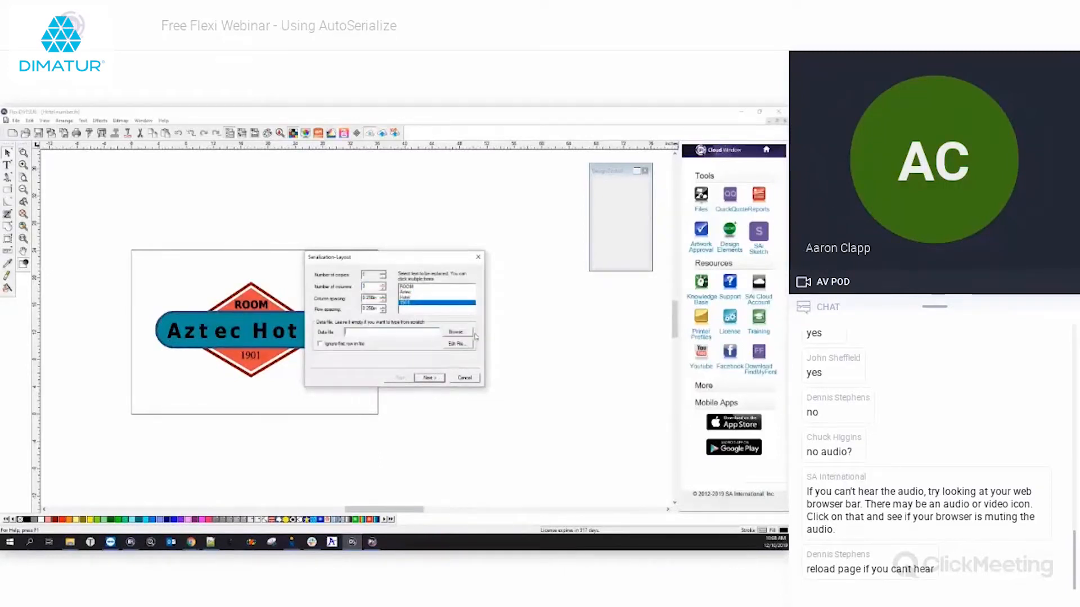
pyautogui.press('Tab')
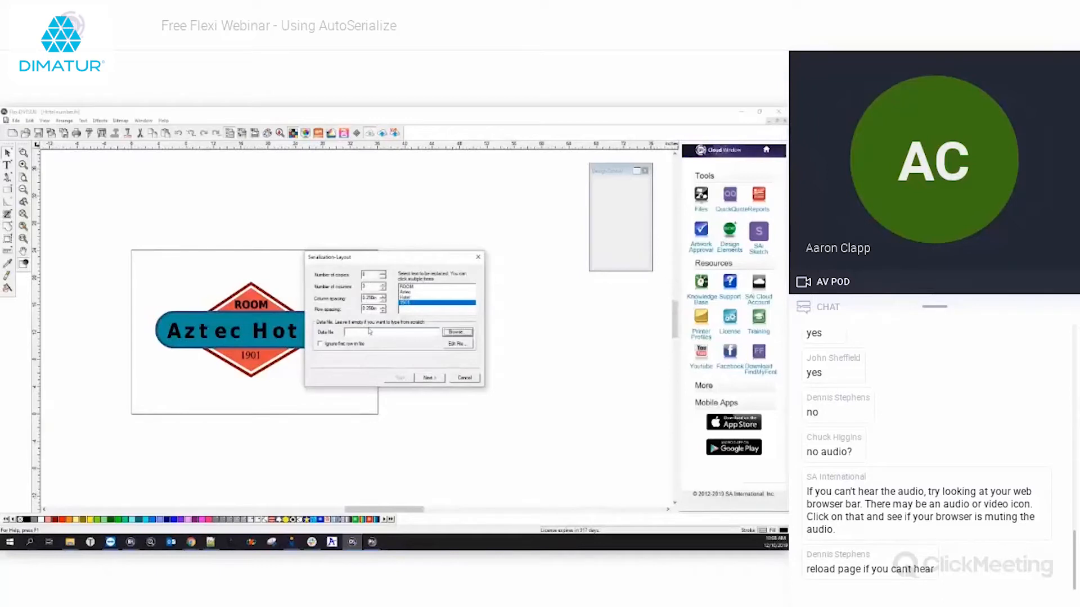
pyautogui.moveTo(369, 275); pyautogui.dragTo(342, 275)
pyautogui.write('50')
pyautogui.press('Tab')
# Step: Serialize the 1901 text numerically from 1001, review the number list, and generate the numbered signs
pyautogui.click(442, 378)
pyautogui.click(456, 274)
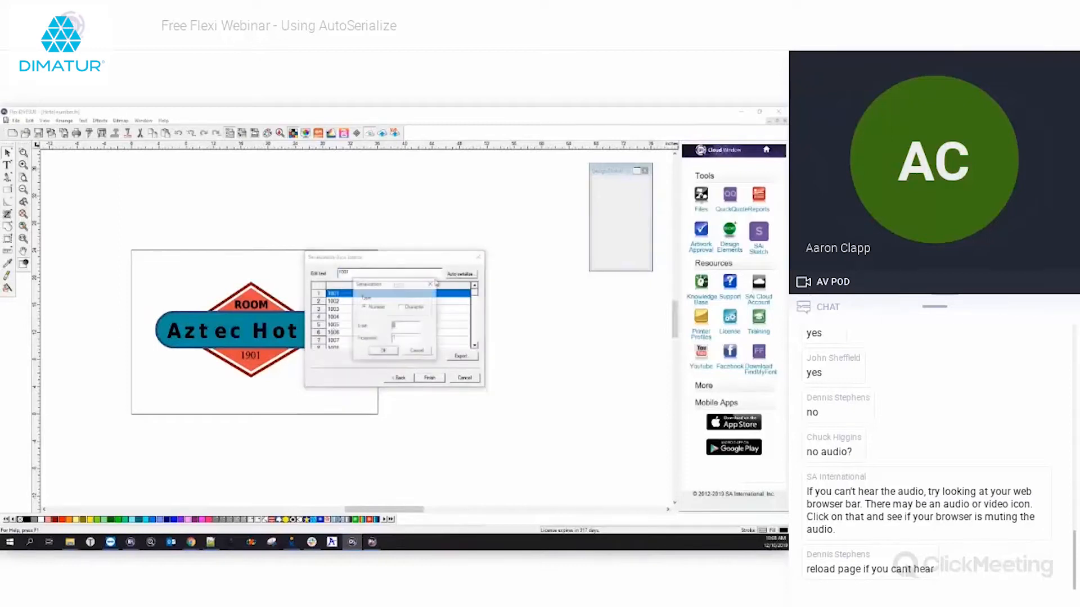
pyautogui.write('1001')
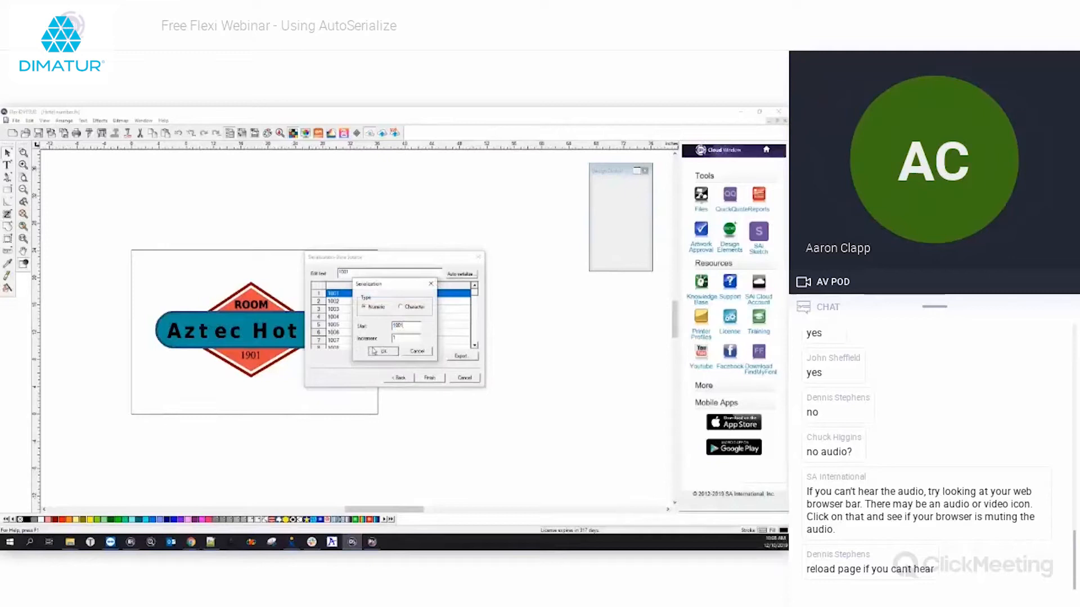
pyautogui.click(383, 351)
pyautogui.click(474, 347)
pyautogui.moveTo(475, 293); pyautogui.dragTo(476, 340)
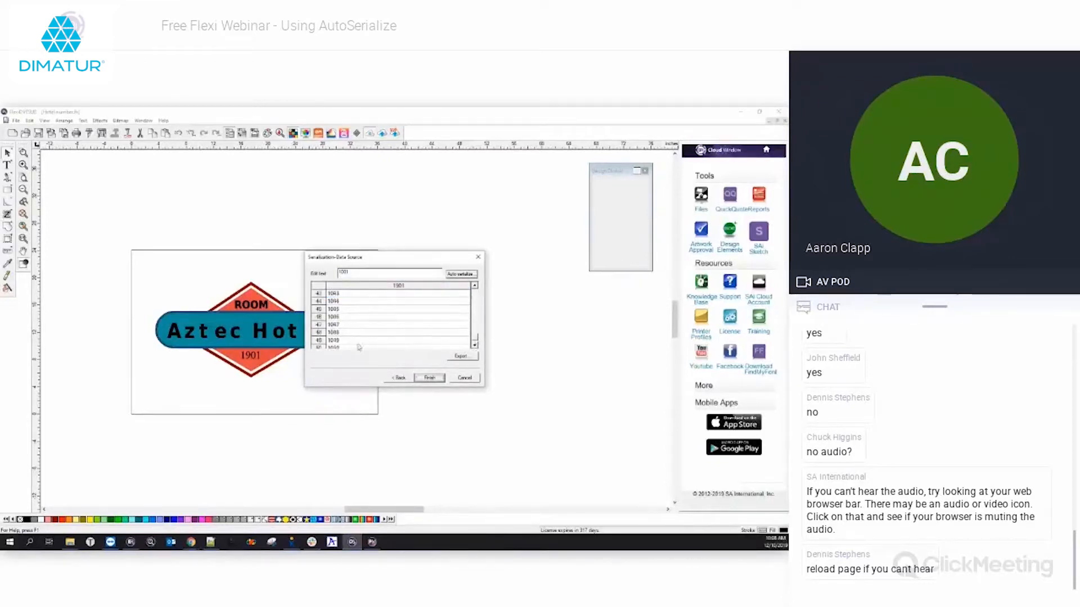
pyautogui.click(475, 347)
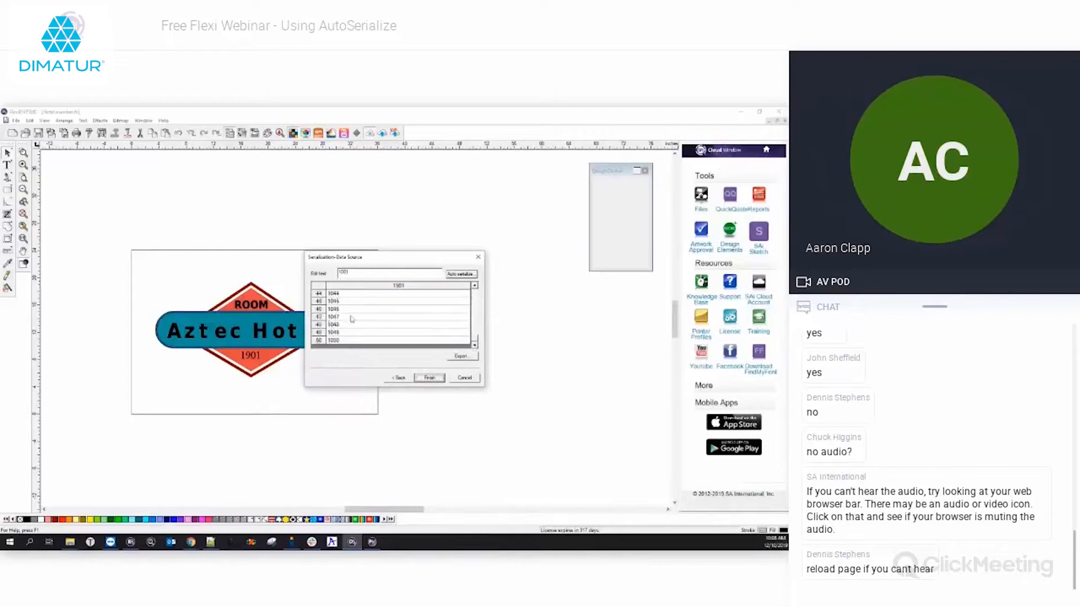
pyautogui.moveTo(475, 341); pyautogui.dragTo(475, 290)
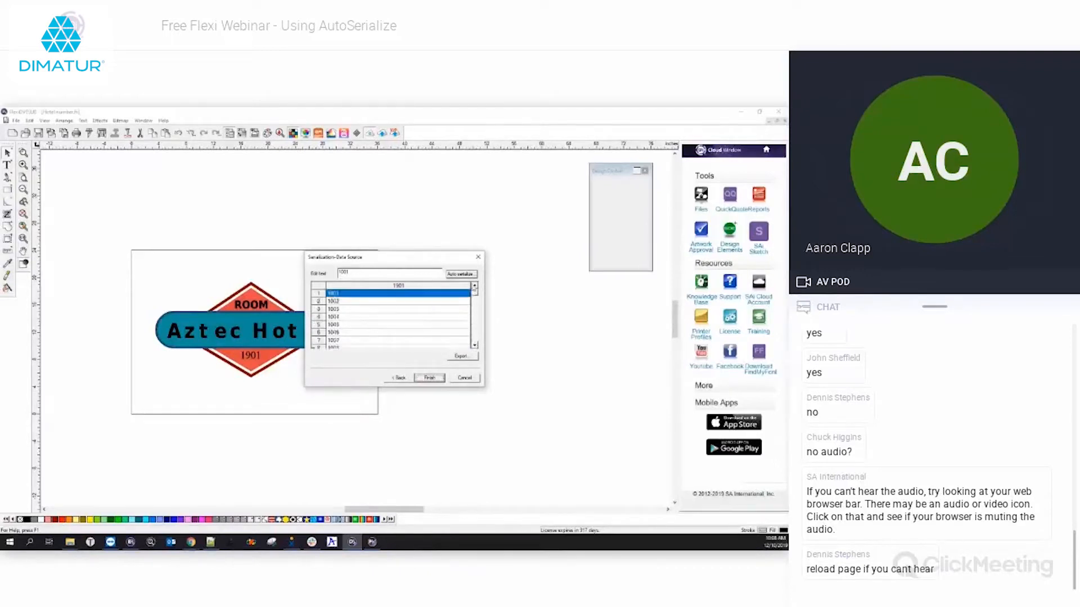
pyautogui.click(430, 378)
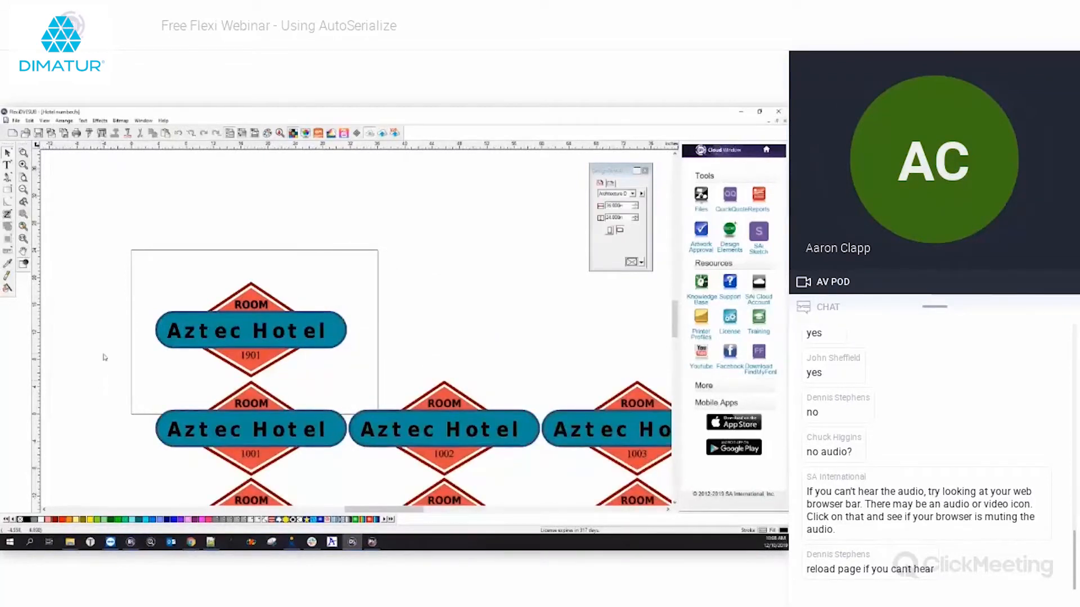
# Step: Examine the generated grid of signs down to its last row and check the room numbers up close
pyautogui.scroll(-9, 104, 357)
pyautogui.moveTo(101, 285); pyautogui.dragTo(222, 349)
pyautogui.click(300, 295)
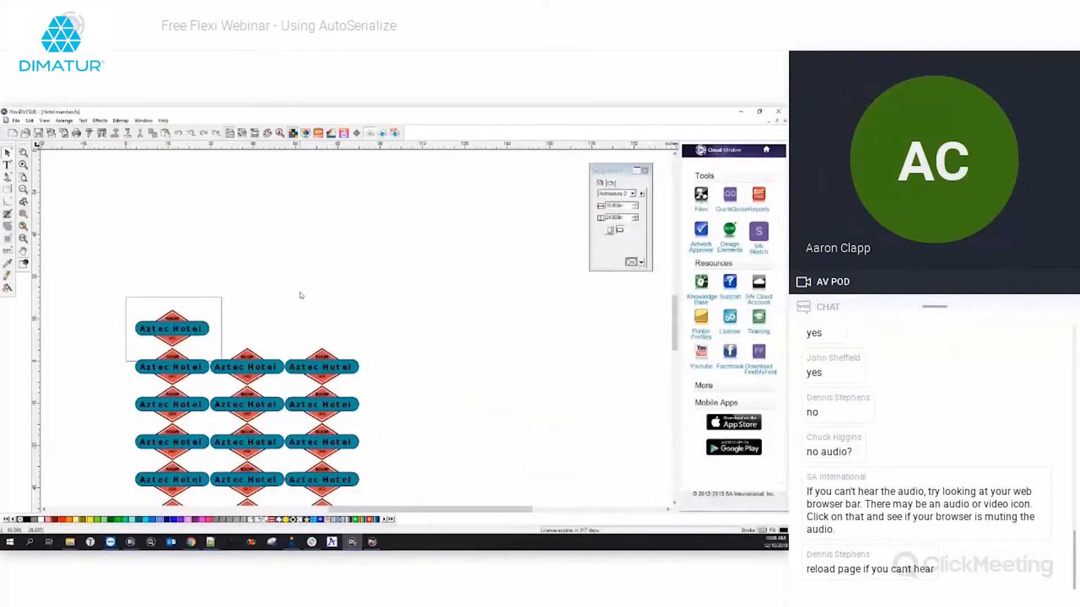
pyautogui.scroll(-10, 249, 337)
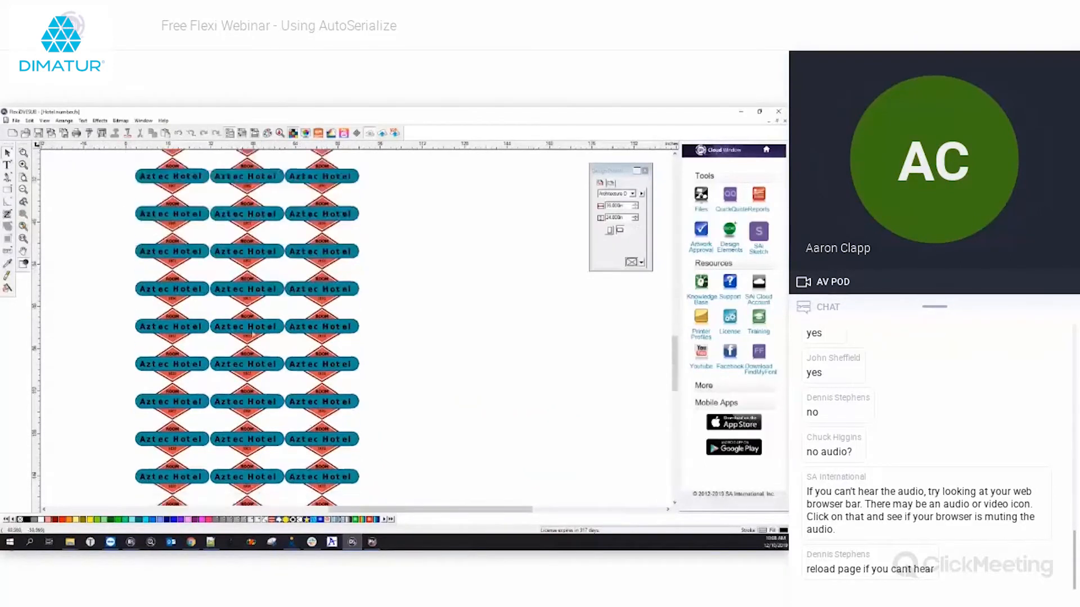
pyautogui.scroll(-3, 249, 338)
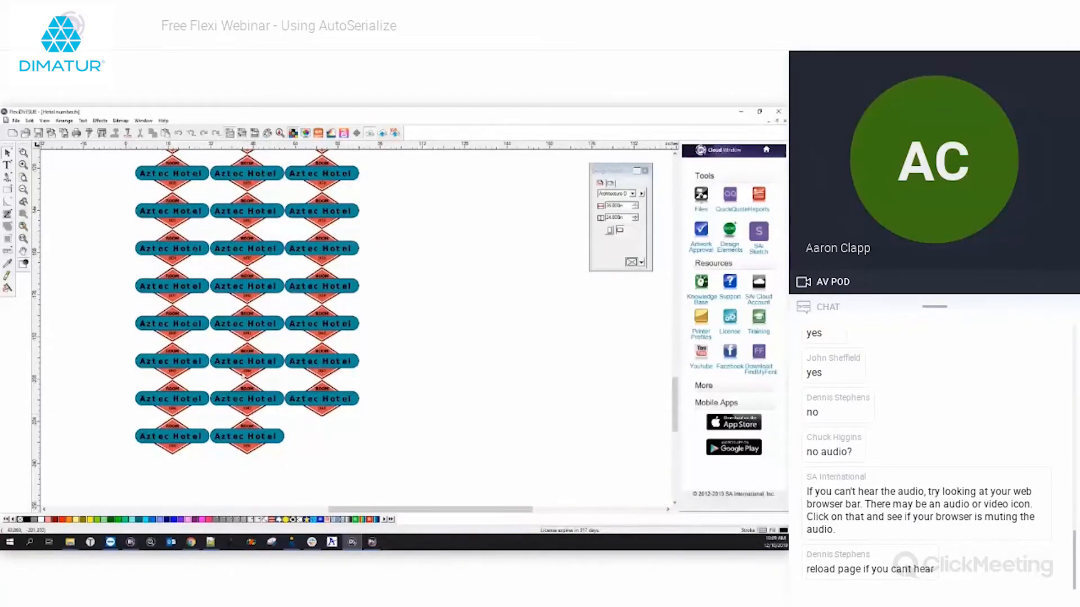
pyautogui.scroll(1, 169, 378)
pyautogui.scroll(1, 168, 379)
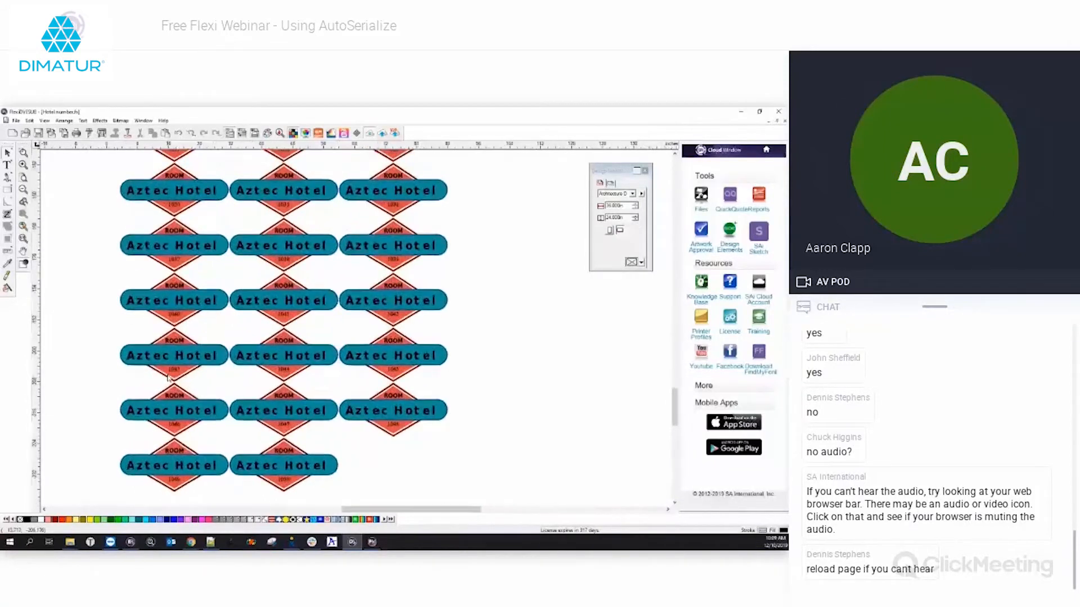
pyautogui.scroll(1, 169, 378)
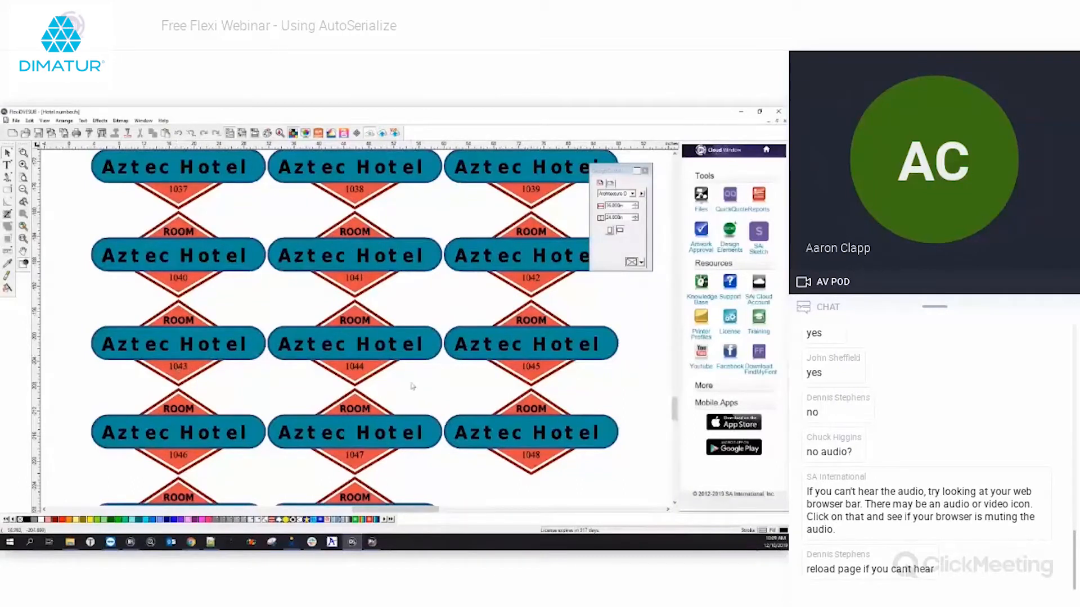
pyautogui.scroll(-1, 151, 308)
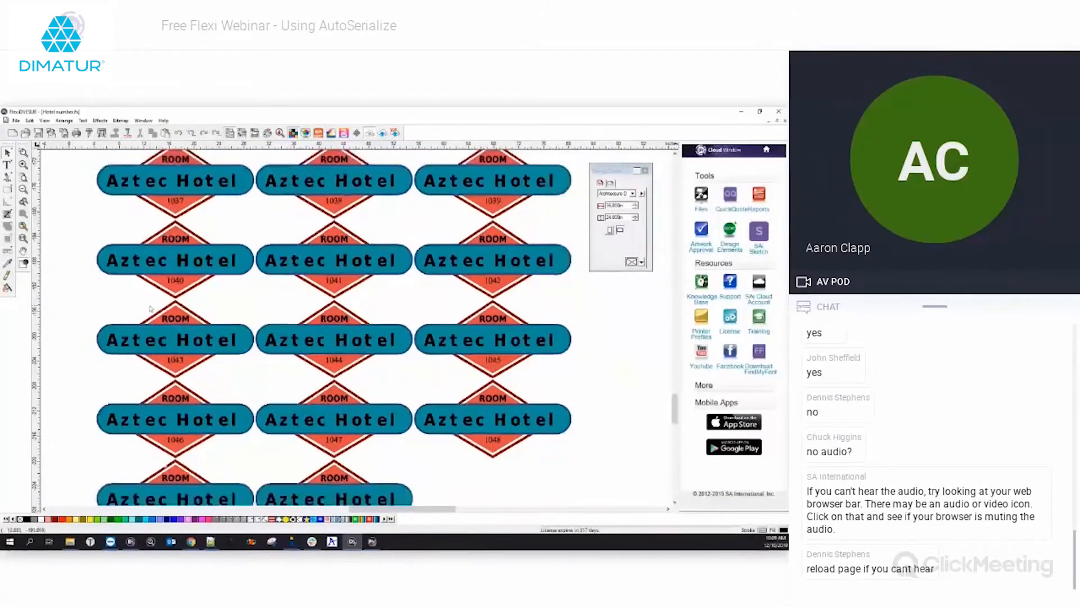
pyautogui.scroll(-2, 158, 315)
pyautogui.scroll(-5, 163, 320)
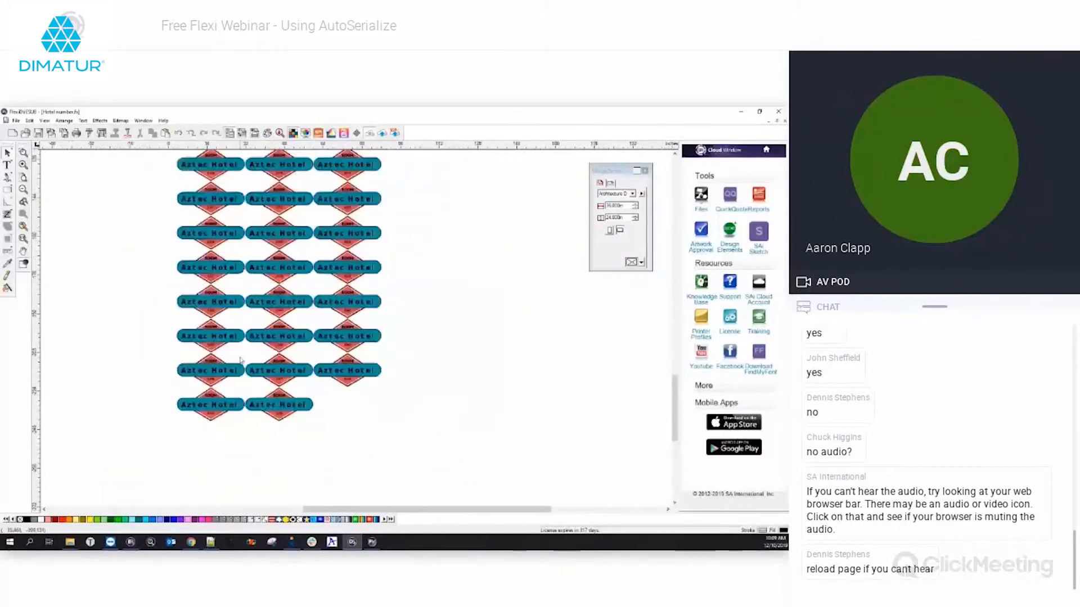
# Step: Delete the whole grid of generated Aztec Hotel signs, keeping the original sign
pyautogui.scroll(-3, 256, 314)
pyautogui.moveTo(310, 357); pyautogui.dragTo(317, 459)
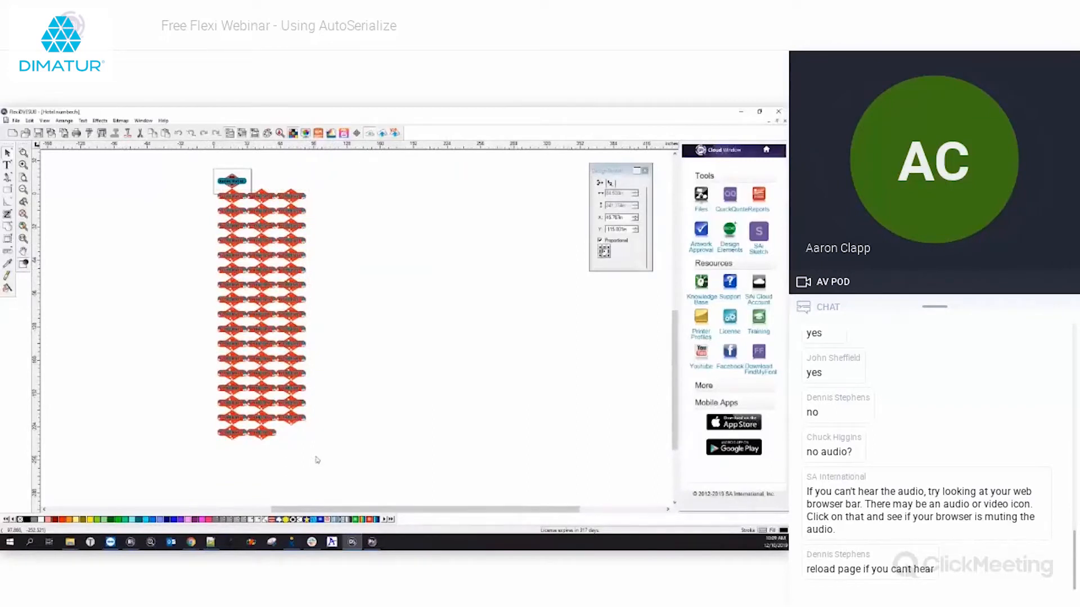
pyautogui.press('Delete')
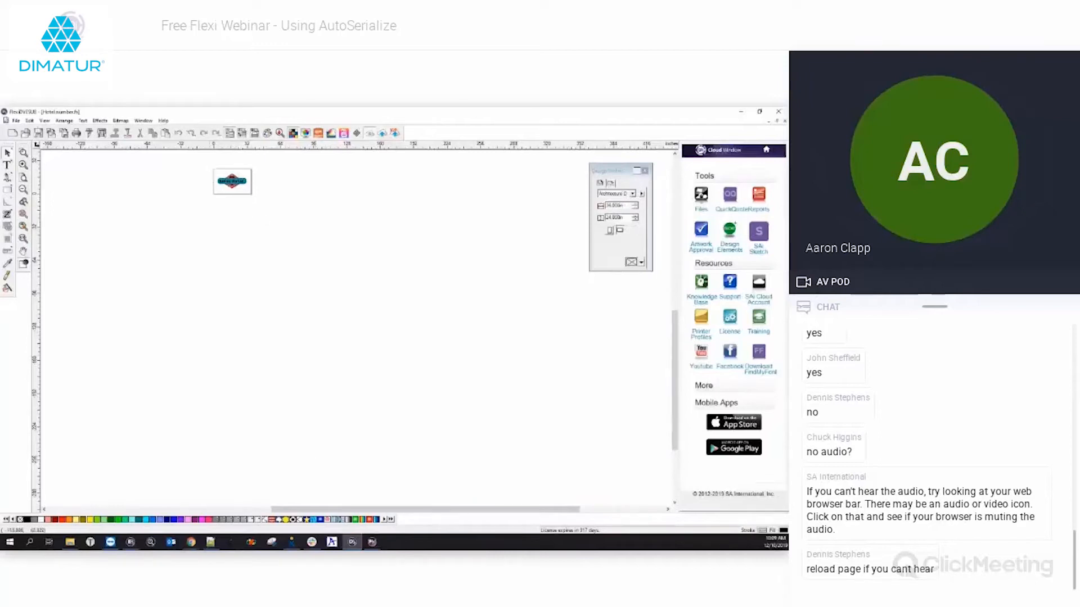
pyautogui.scroll(2, 234, 169)
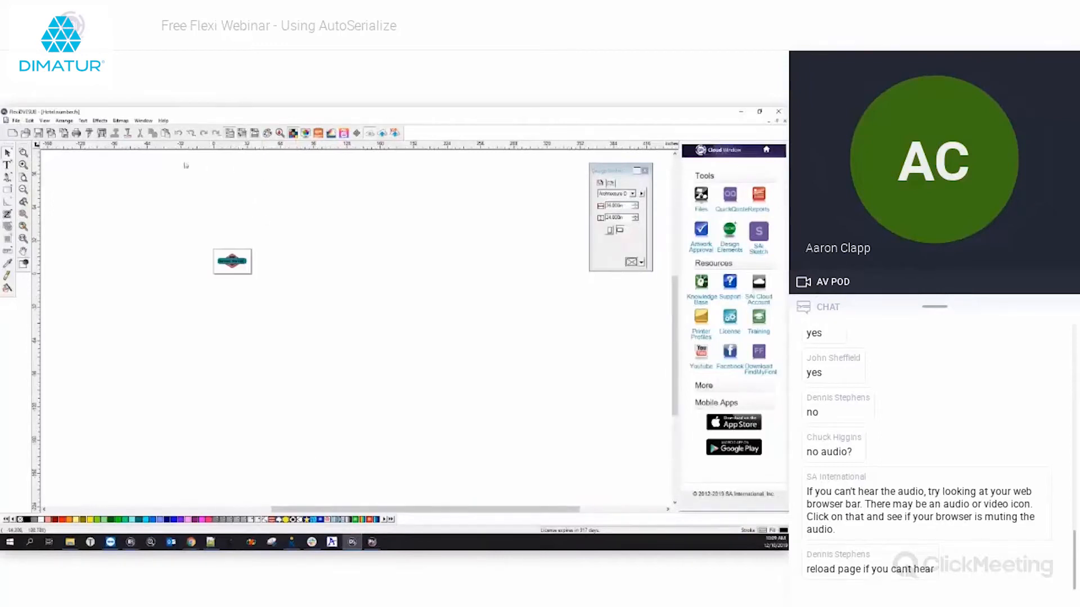
# Step: Open the AutoS Names design file from the webinar files folder
pyautogui.click(17, 121)
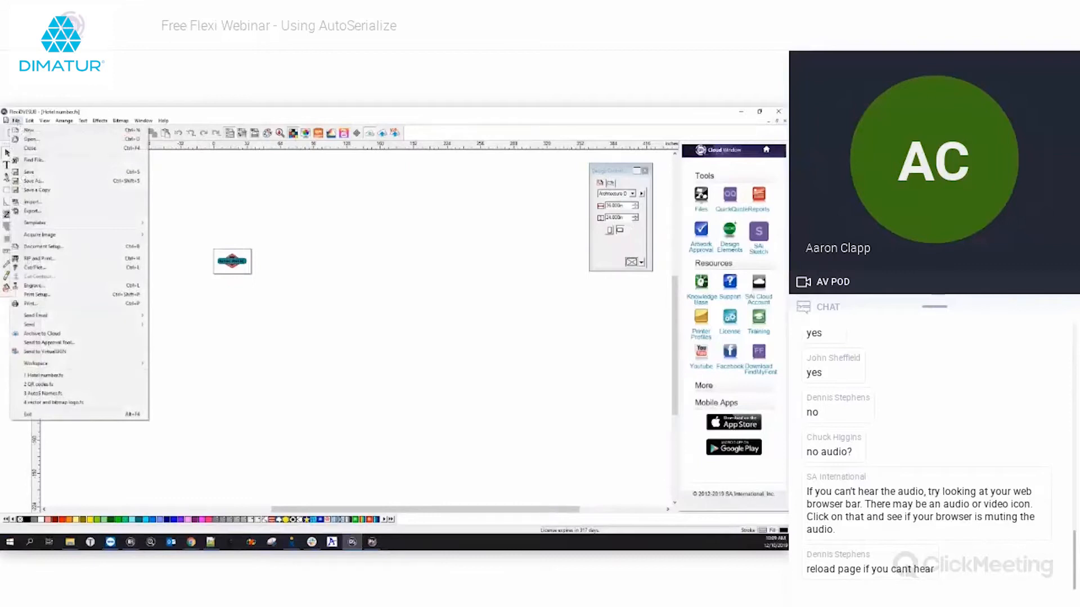
pyautogui.click(31, 139)
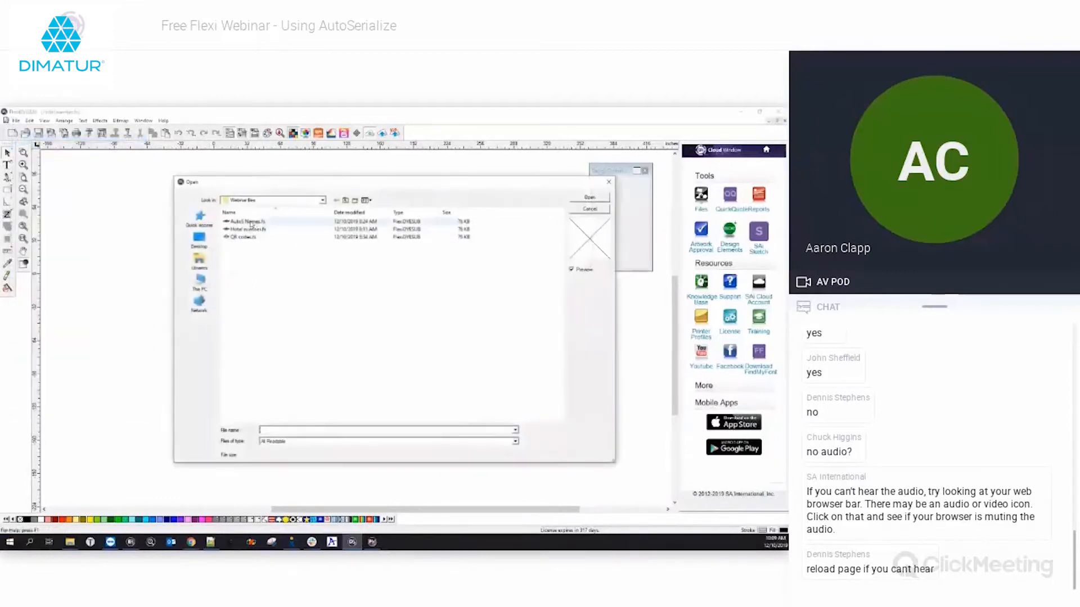
pyautogui.click(252, 223)
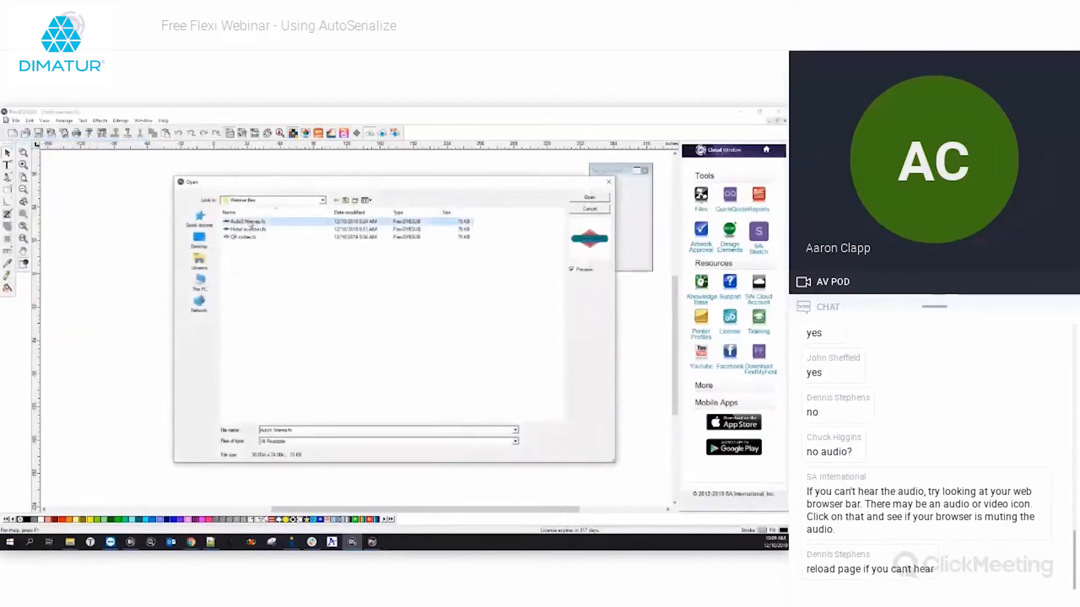
pyautogui.click(595, 199)
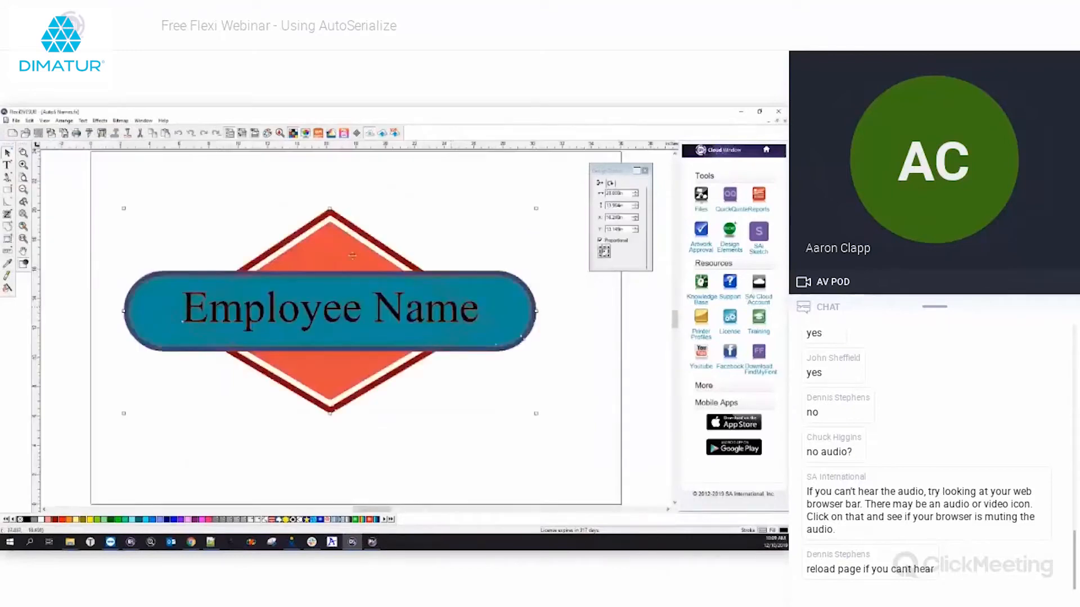
# Step: Select the Employee Name text on the sign and check its character properties to see that it is live text
pyautogui.click(151, 234)
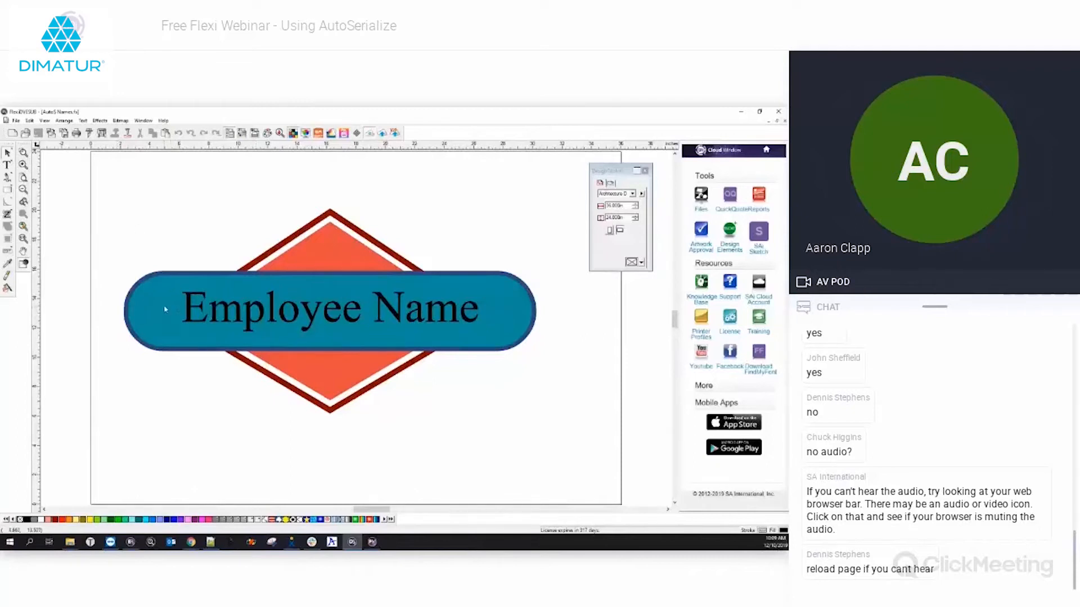
pyautogui.click(382, 300)
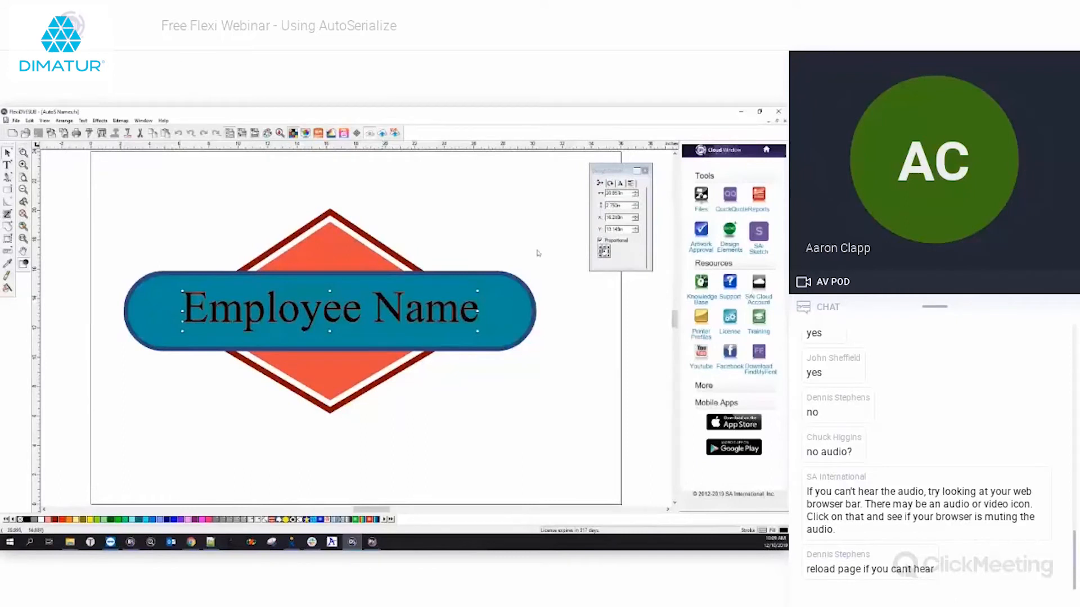
pyautogui.moveTo(617, 170); pyautogui.dragTo(585, 168)
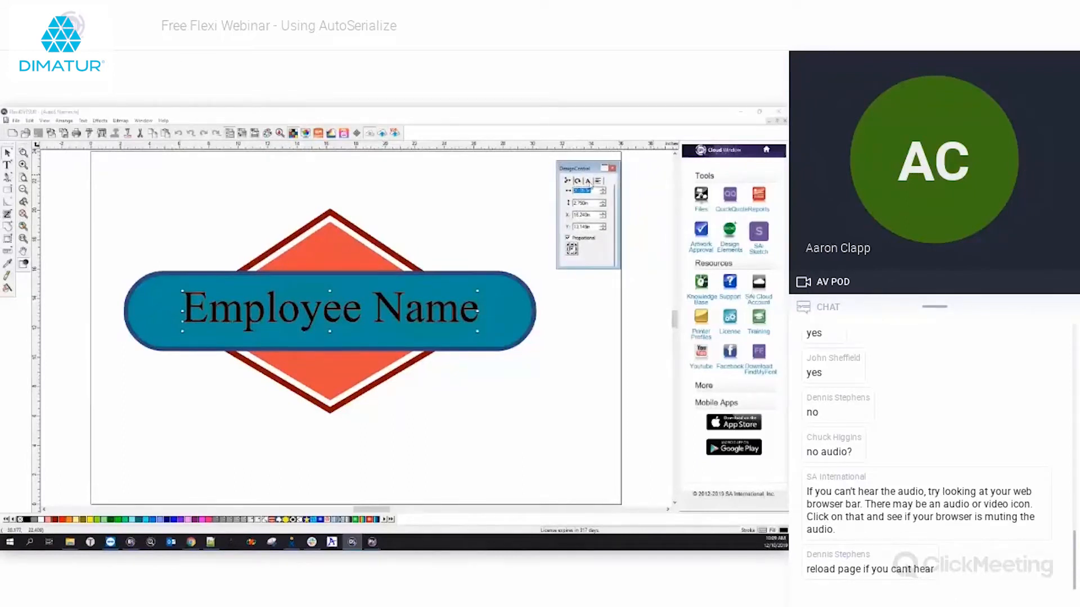
pyautogui.click(589, 182)
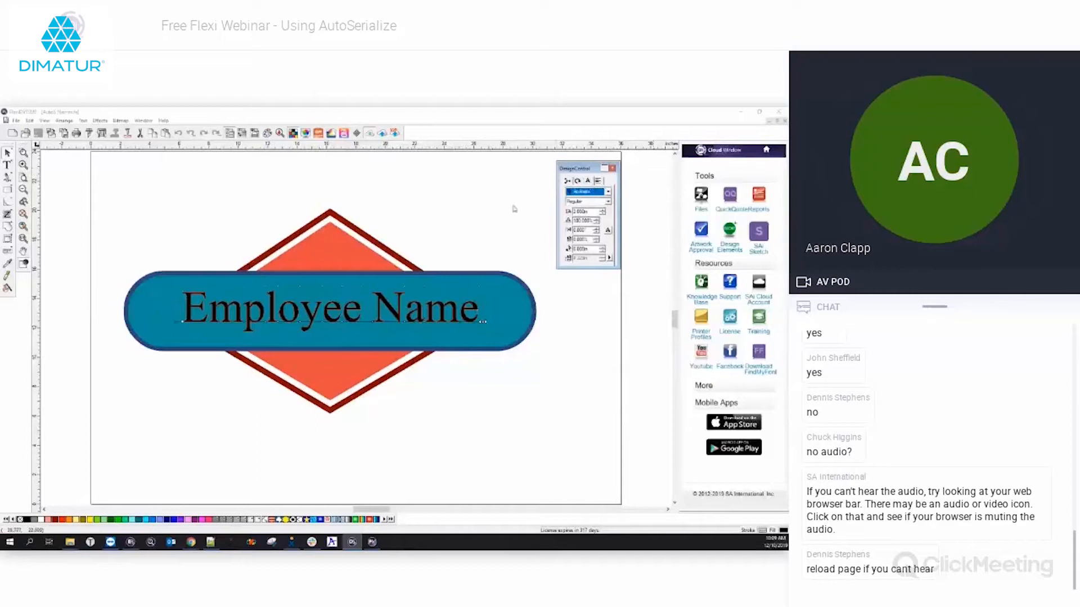
pyautogui.click(129, 235)
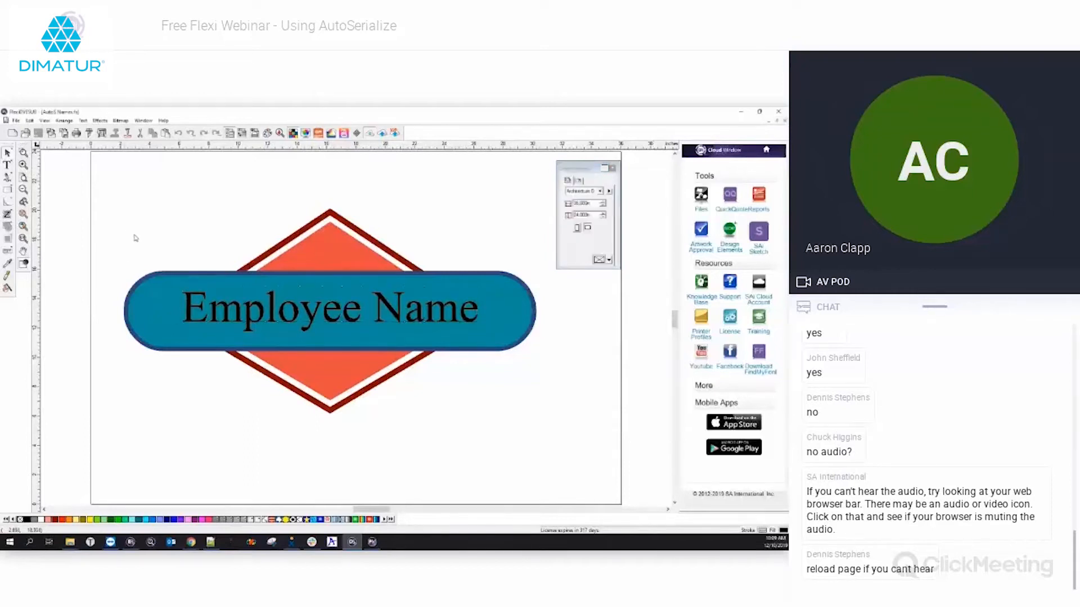
pyautogui.scroll(-2, 144, 255)
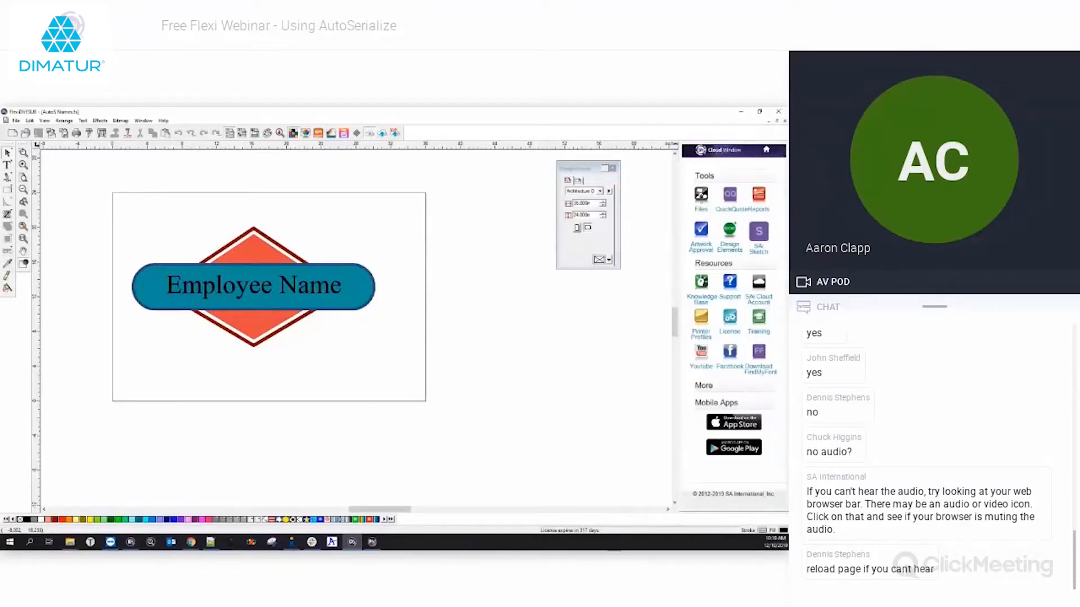
# Step: Switch to names.txt in Notepad++, separate the first and last names in rows 2 and 12 with tabs, and save the file
pyautogui.click(210, 542)
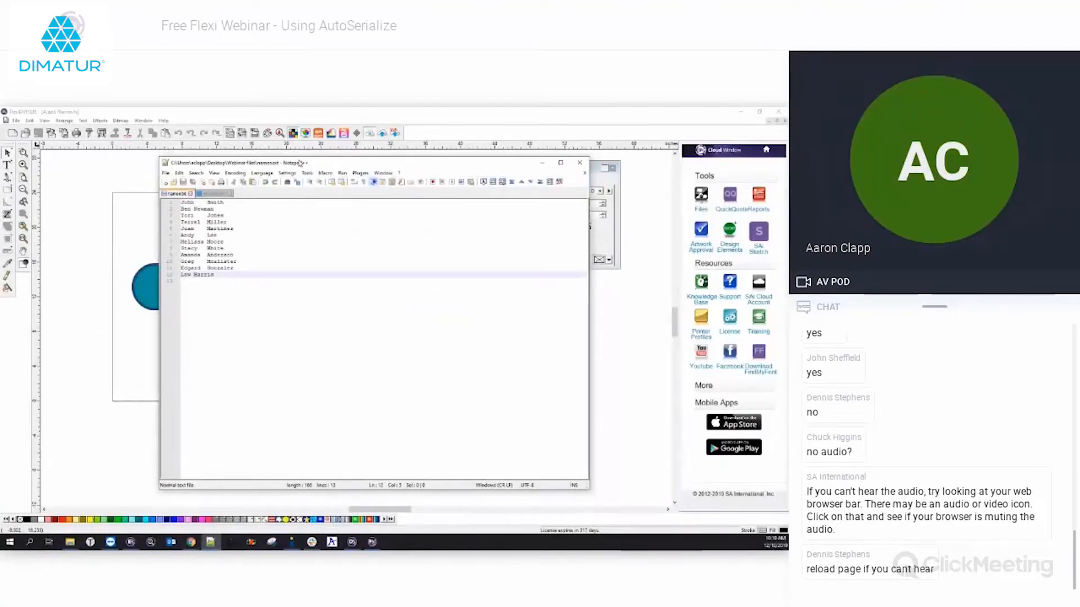
pyautogui.click(197, 202)
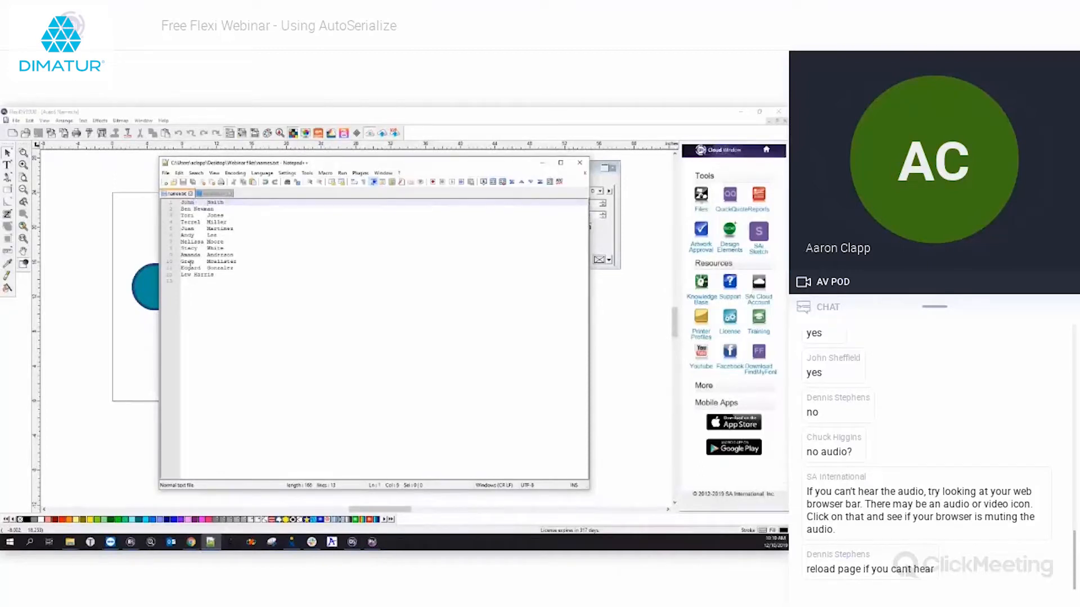
pyautogui.click(192, 209)
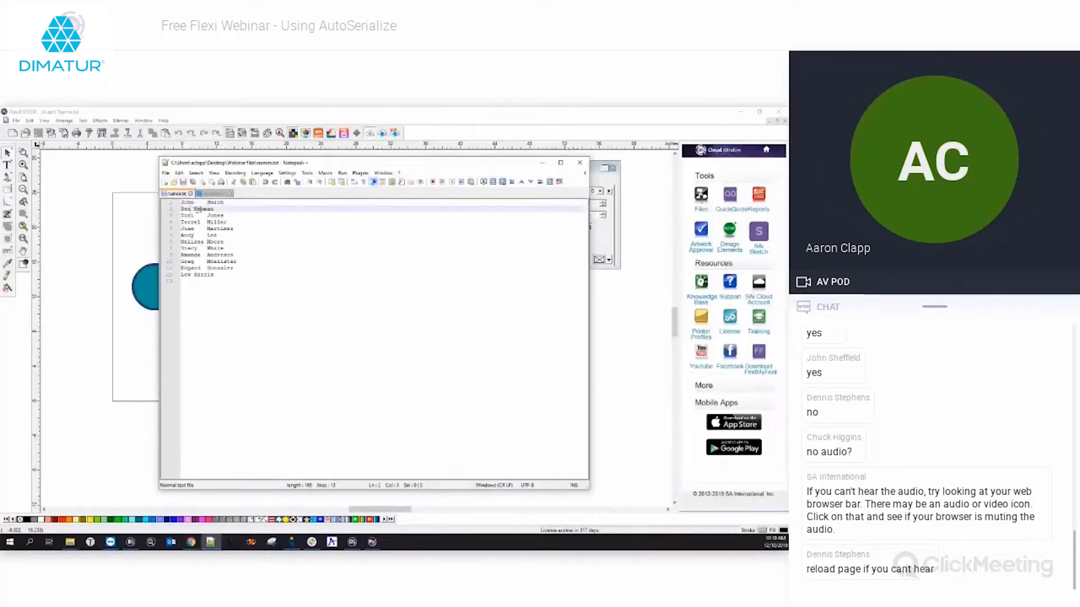
pyautogui.moveTo(191, 209); pyautogui.dragTo(174, 212)
pyautogui.click(194, 208)
pyautogui.press('BackSpace')
pyautogui.press('Tab')
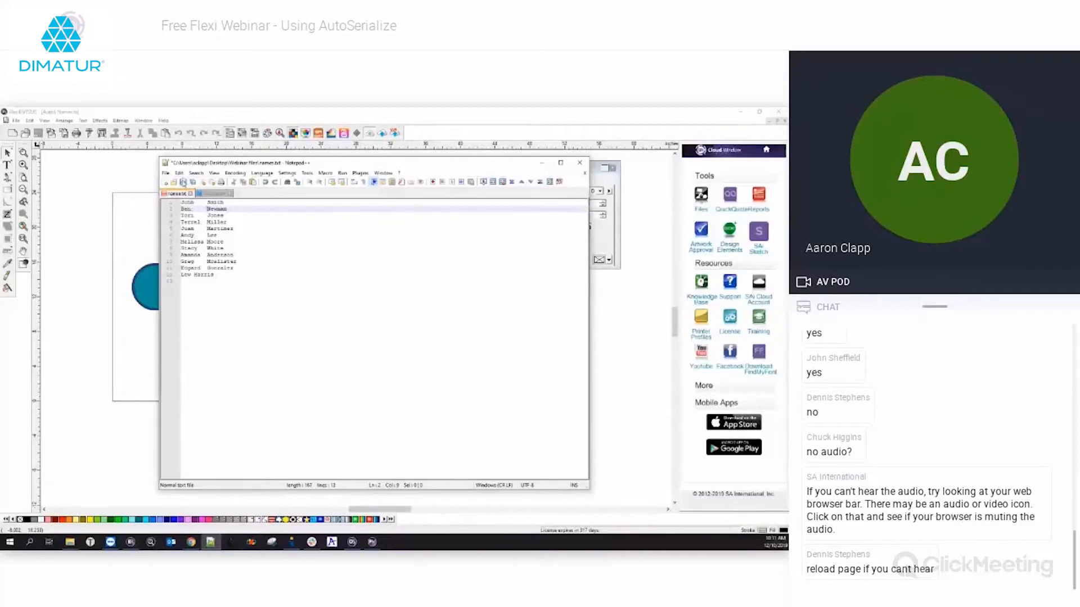
pyautogui.click(195, 275)
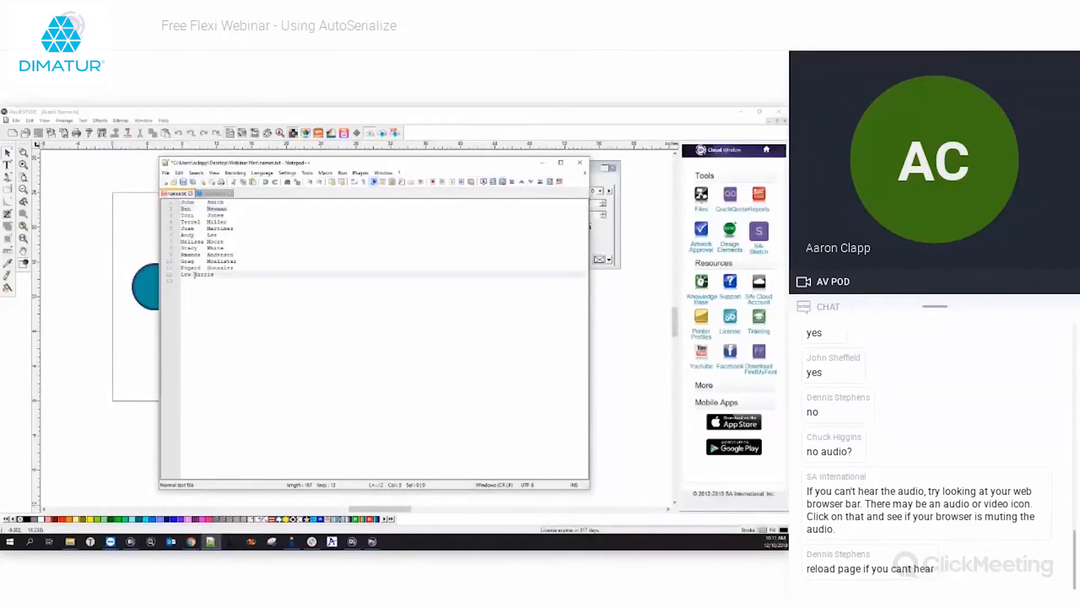
pyautogui.press('Tab')
pyautogui.click(182, 182)
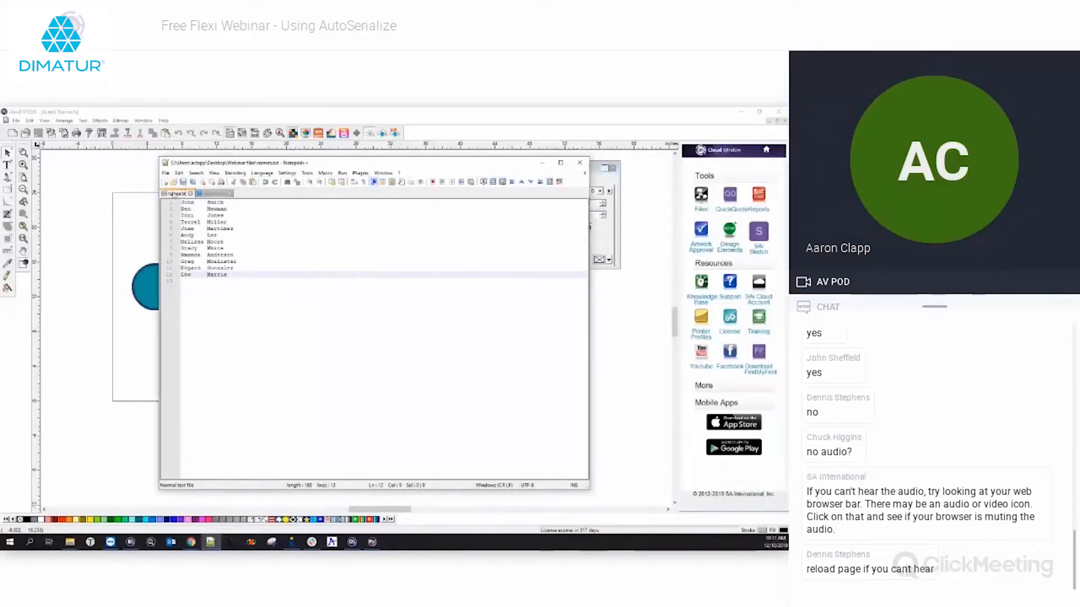
pyautogui.moveTo(208, 274); pyautogui.dragTo(228, 276)
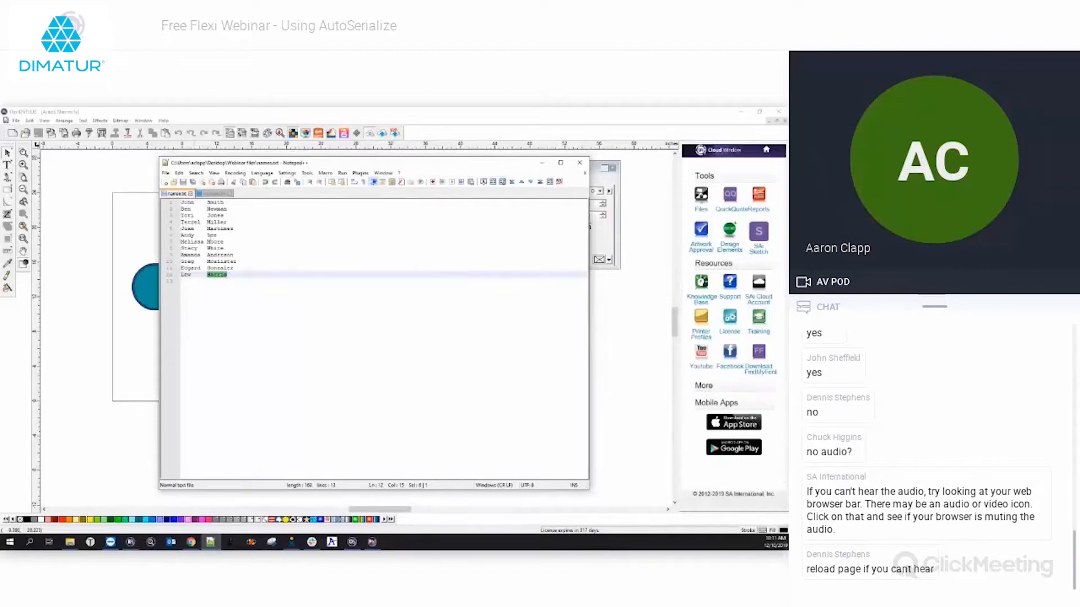
# Step: Add a tab-separated header row reading First and Last above the names in names.txt, and save the file
pyautogui.click(182, 202)
pyautogui.press('Return')
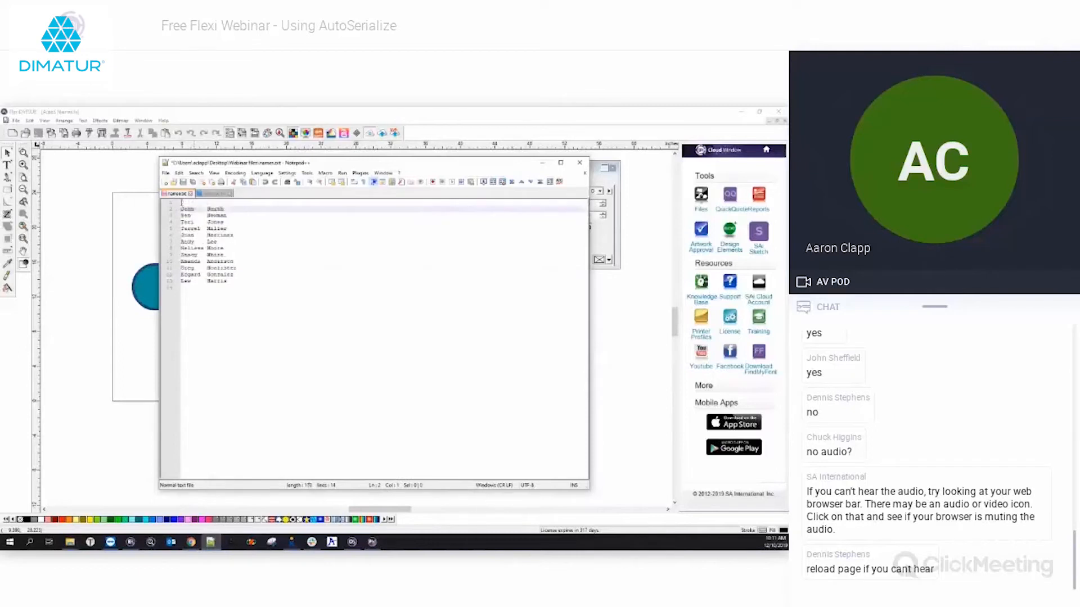
pyautogui.press('Up')
pyautogui.write('Fi')
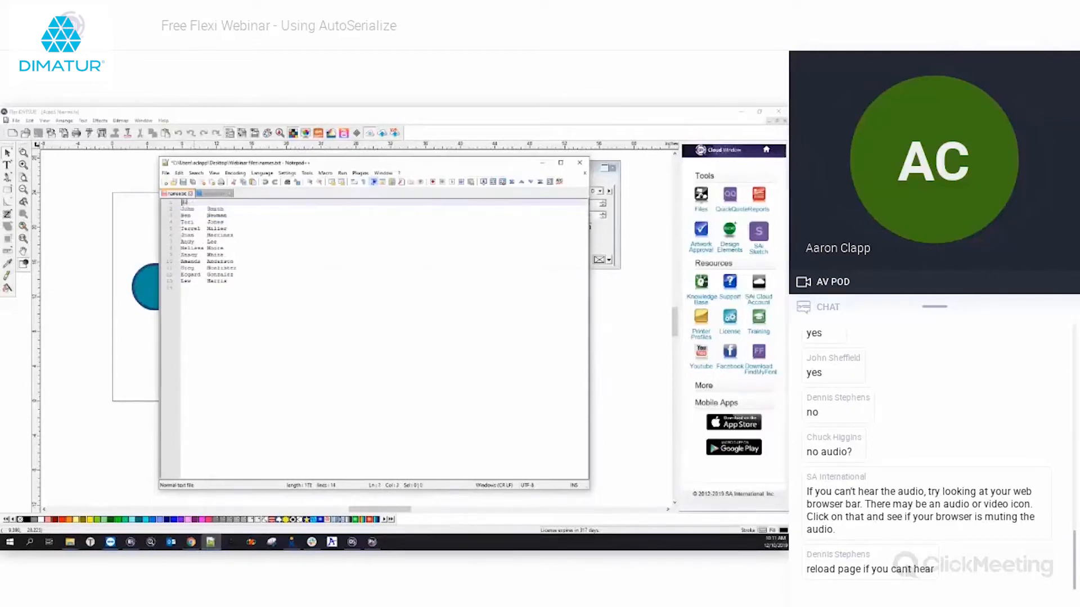
pyautogui.write('me')
pyautogui.press('Tab')
pyautogui.press('BackSpace')
pyautogui.press('BackSpace')
pyautogui.press('BackSpace')
pyautogui.write('First')
pyautogui.press('Tab')
pyautogui.write('Last')
pyautogui.hotkey('ctrl', 's')
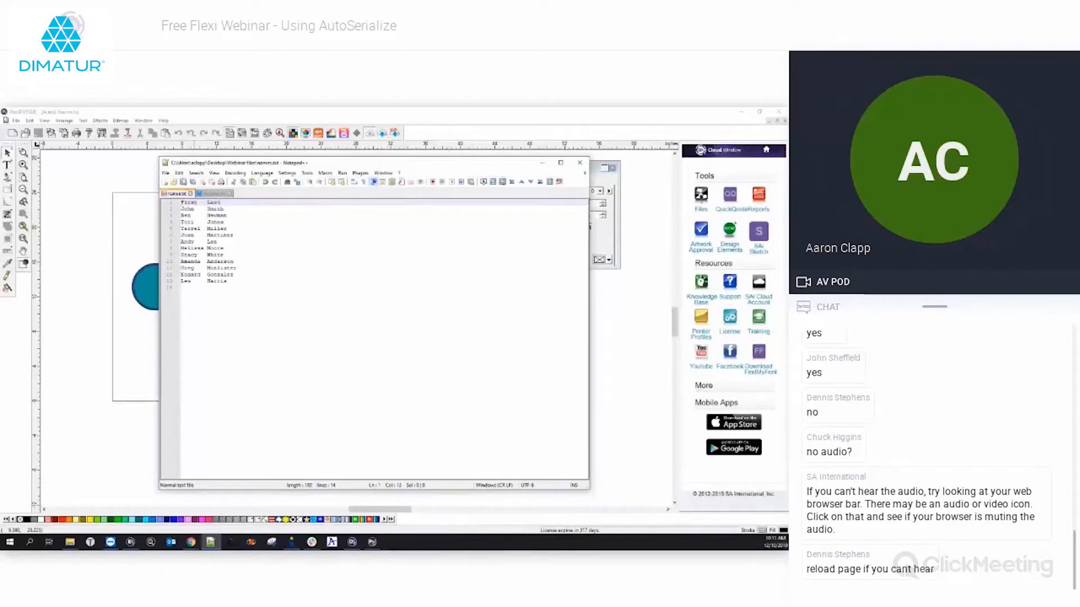
pyautogui.moveTo(219, 203); pyautogui.dragTo(176, 206)
# Step: Back in Flexi, start Auto Serialize on the whole sign with 4 columns and both Employee and Name as text to replace
pyautogui.click(103, 194)
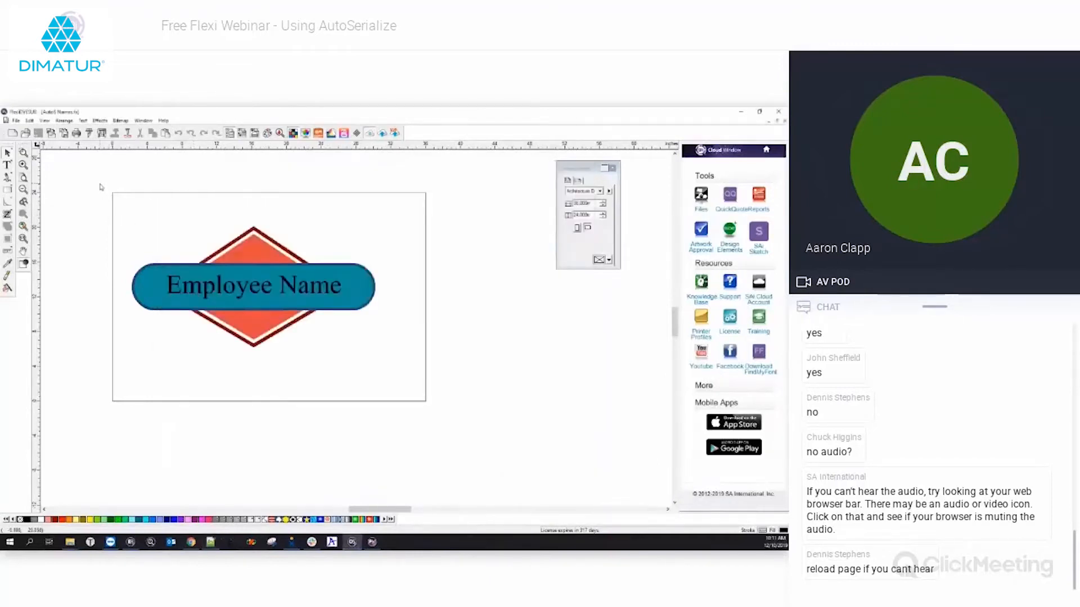
pyautogui.moveTo(91, 187); pyautogui.dragTo(460, 391)
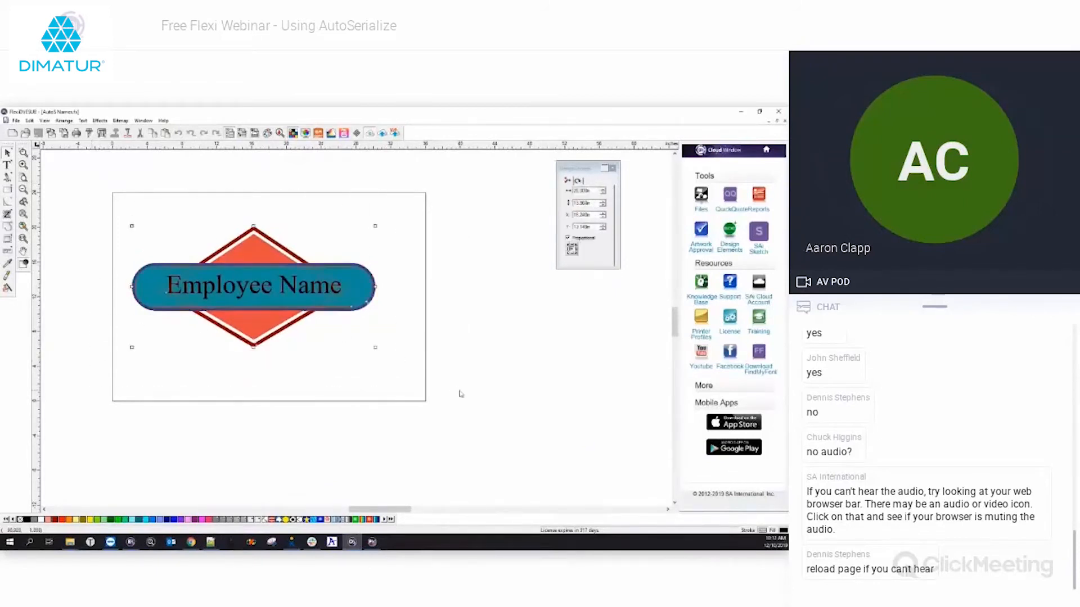
pyautogui.click(29, 121)
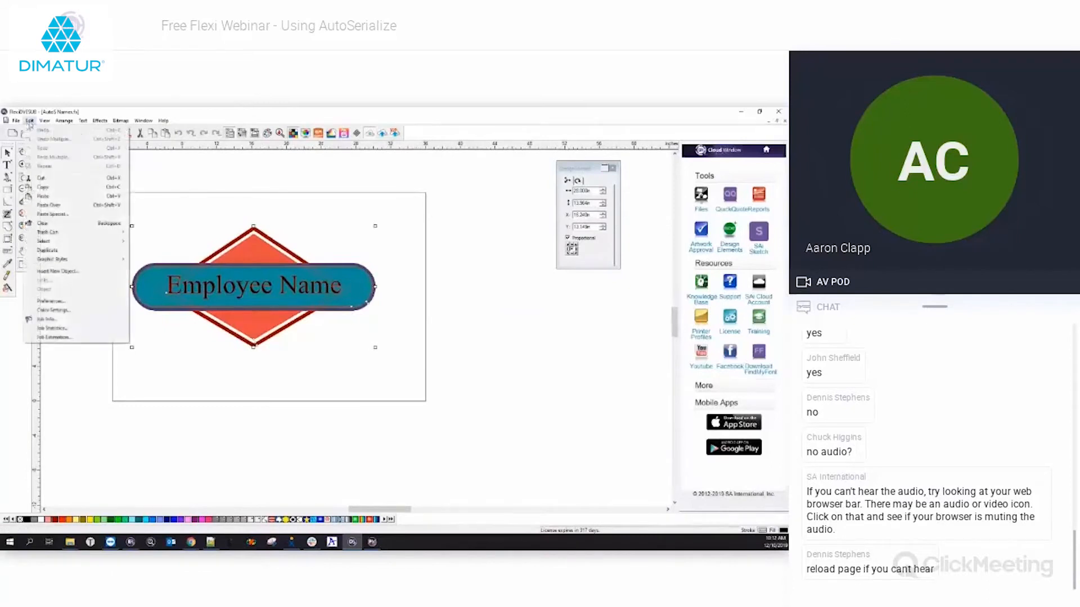
pyautogui.click(59, 122)
pyautogui.click(88, 397)
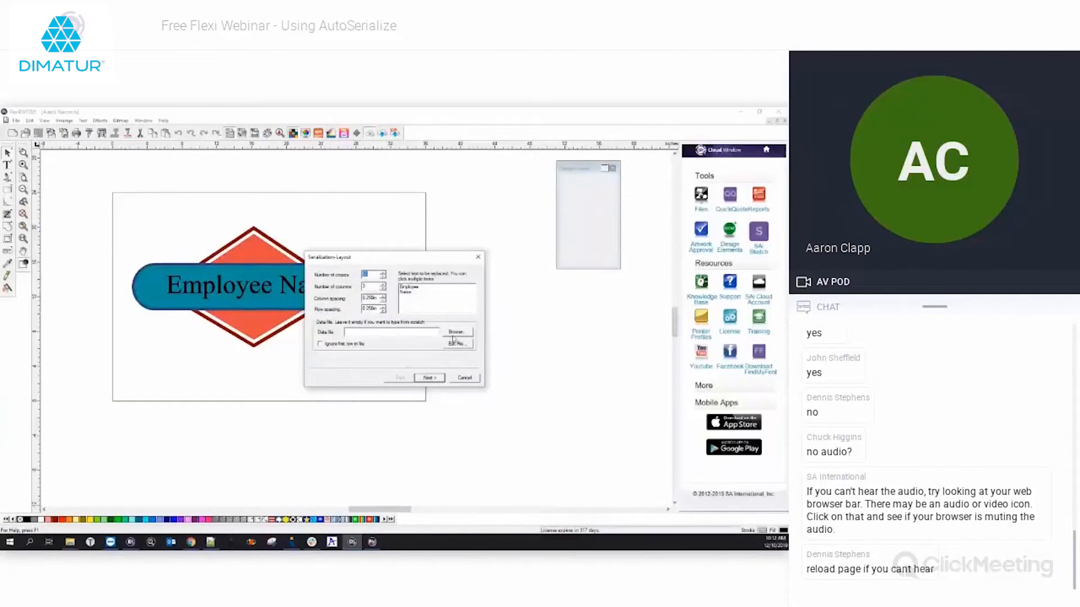
pyautogui.moveTo(370, 287); pyautogui.dragTo(358, 288)
pyautogui.write('4')
pyautogui.press('Tab')
pyautogui.click(413, 289)
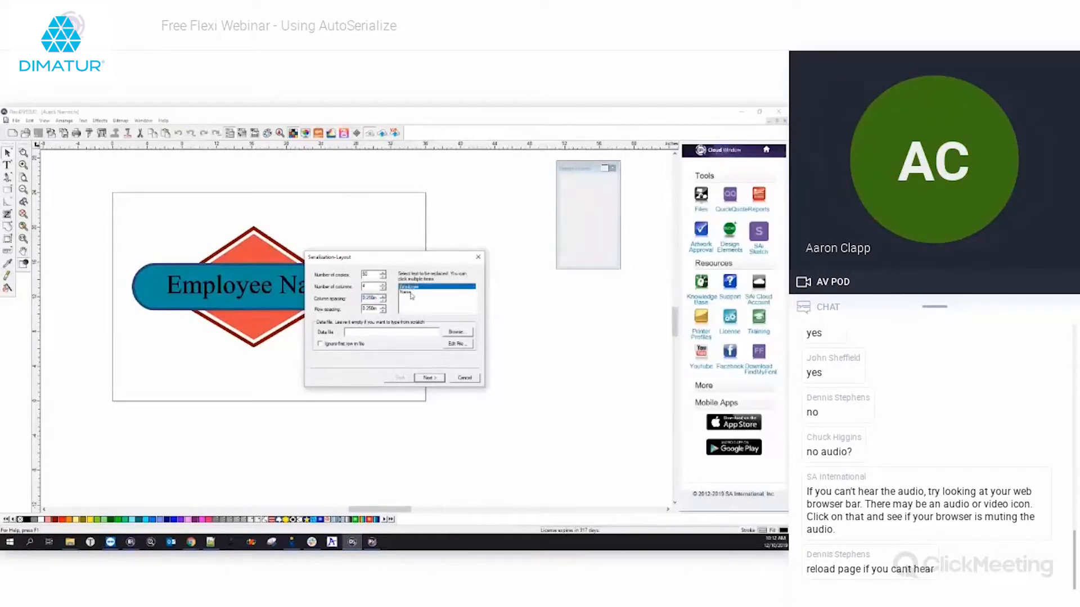
pyautogui.click(410, 294)
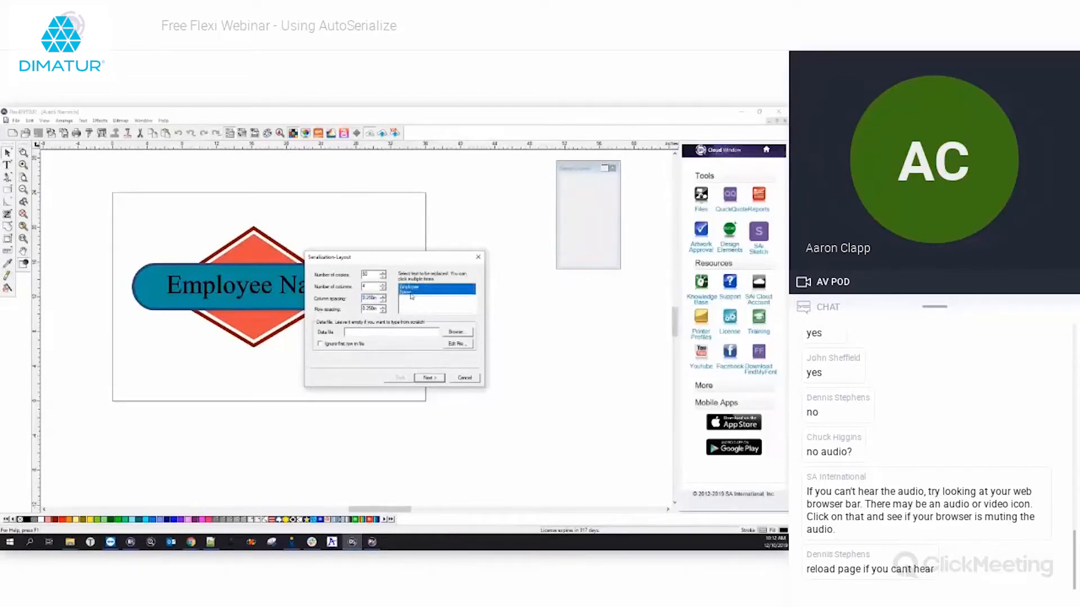
# Step: Load names.txt as the serialization data file and have its first row ignored
pyautogui.click(458, 346)
pyautogui.click(413, 341)
pyautogui.click(460, 334)
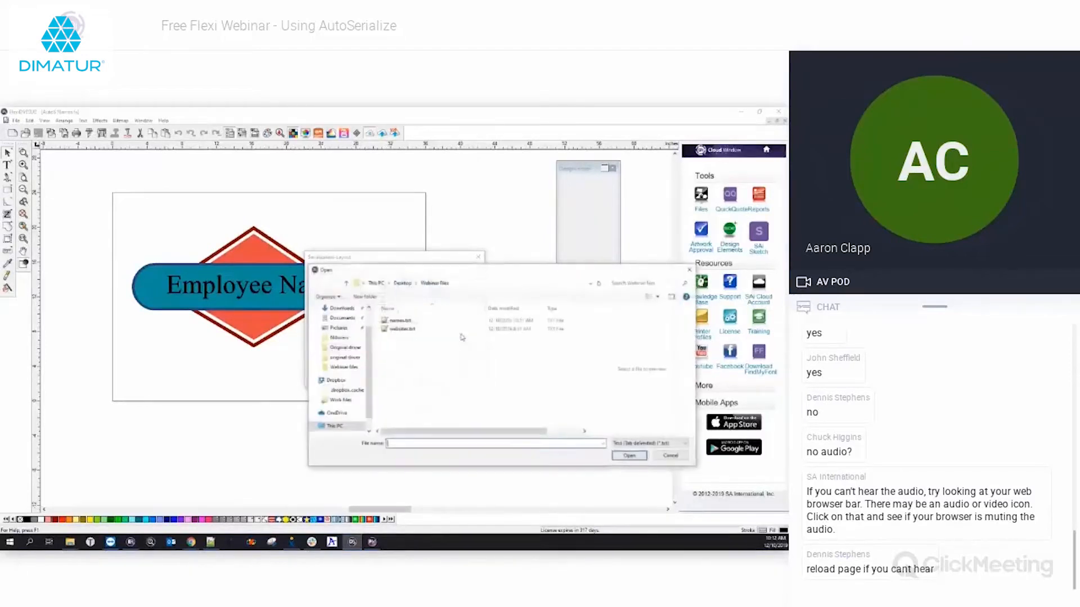
pyautogui.click(405, 322)
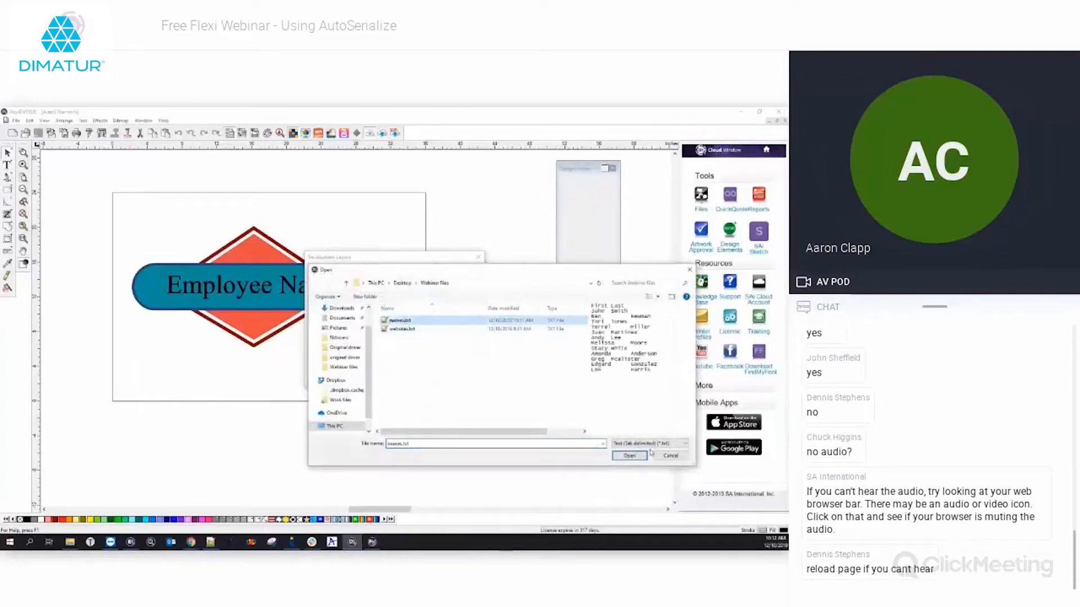
pyautogui.click(628, 457)
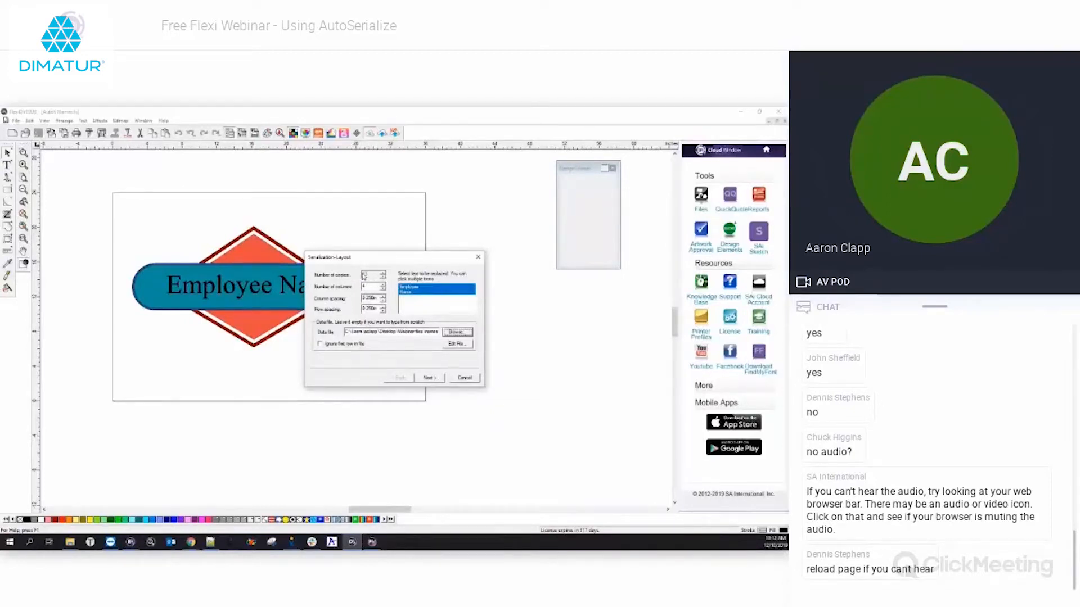
pyautogui.click(320, 345)
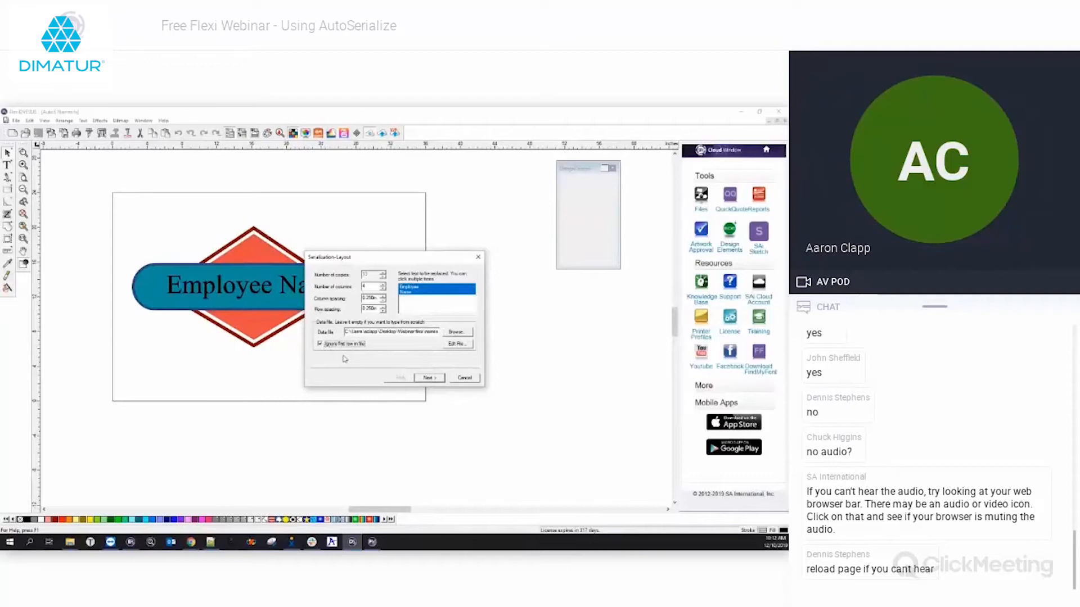
# Step: Proceed to the serialization data source and check the Name cells in rows 2 and 12
pyautogui.click(427, 379)
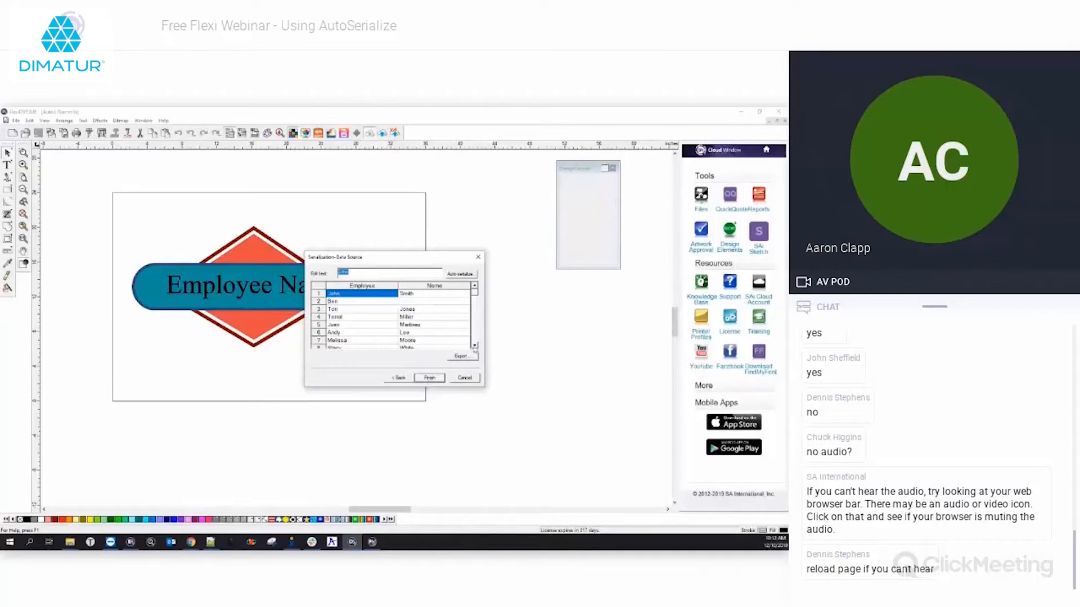
pyautogui.click(401, 302)
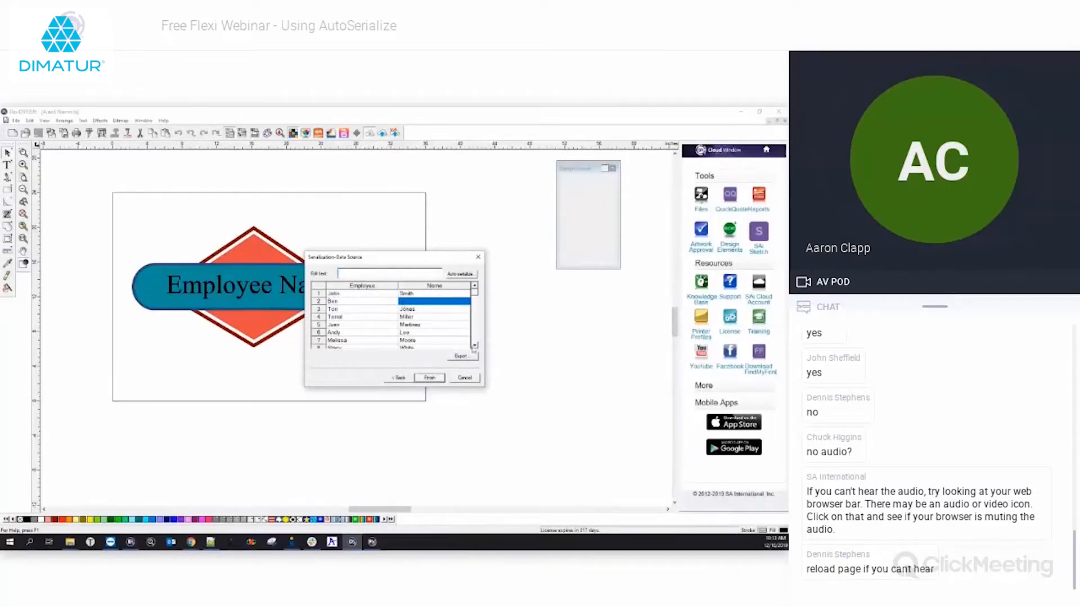
pyautogui.click(475, 346)
pyautogui.click(475, 347)
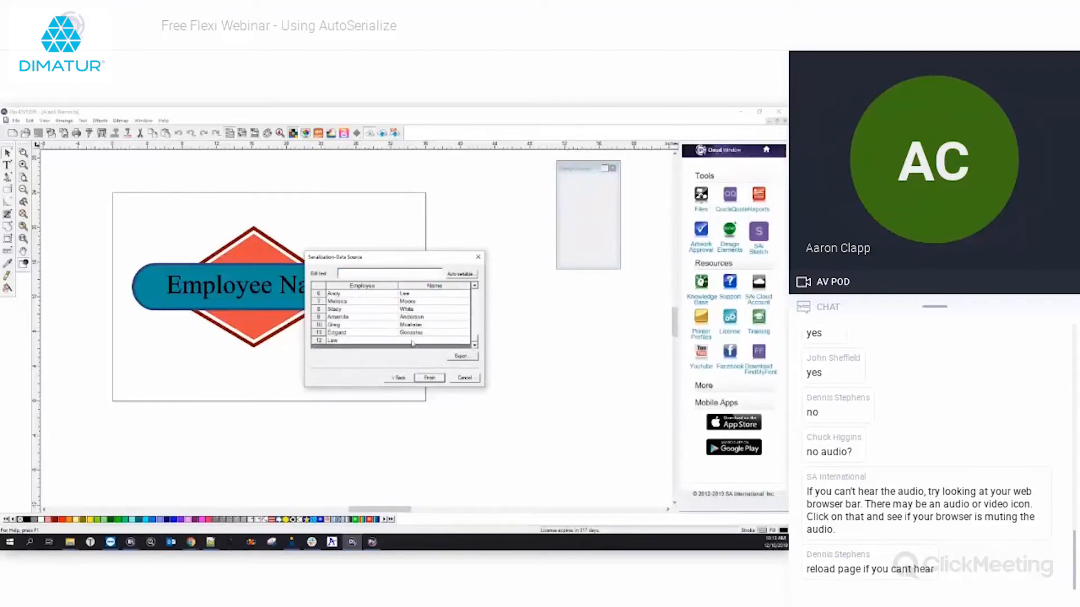
pyautogui.click(433, 341)
# Step: Switch to names.txt in Notepad++, remove the extra tab before the last names in lines 3 and 13, and save the file
pyautogui.click(211, 541)
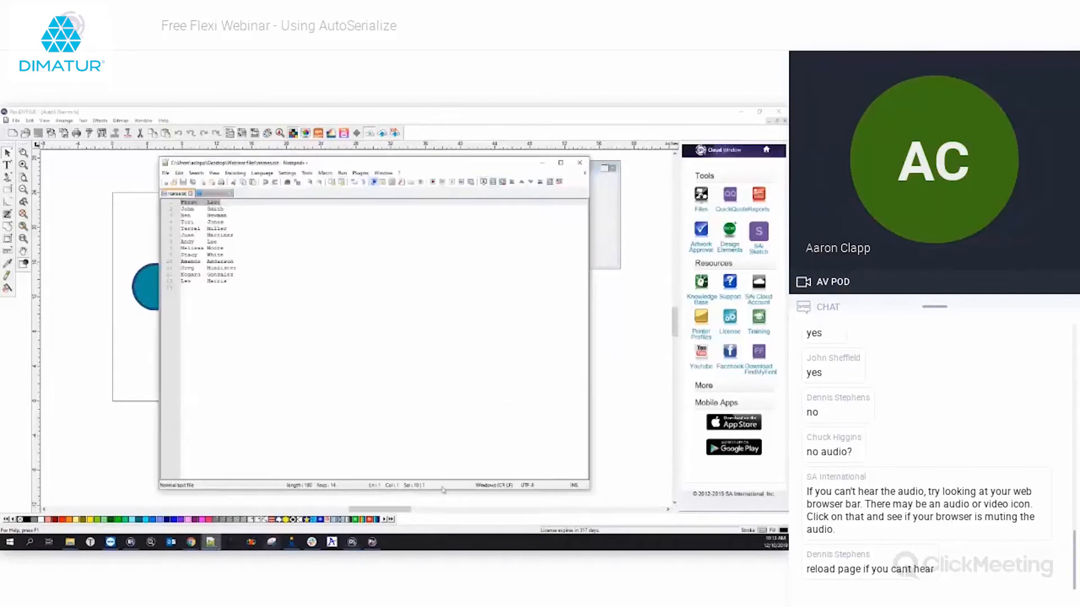
pyautogui.click(206, 281)
pyautogui.click(204, 216)
pyautogui.press('BackSpace')
pyautogui.click(184, 183)
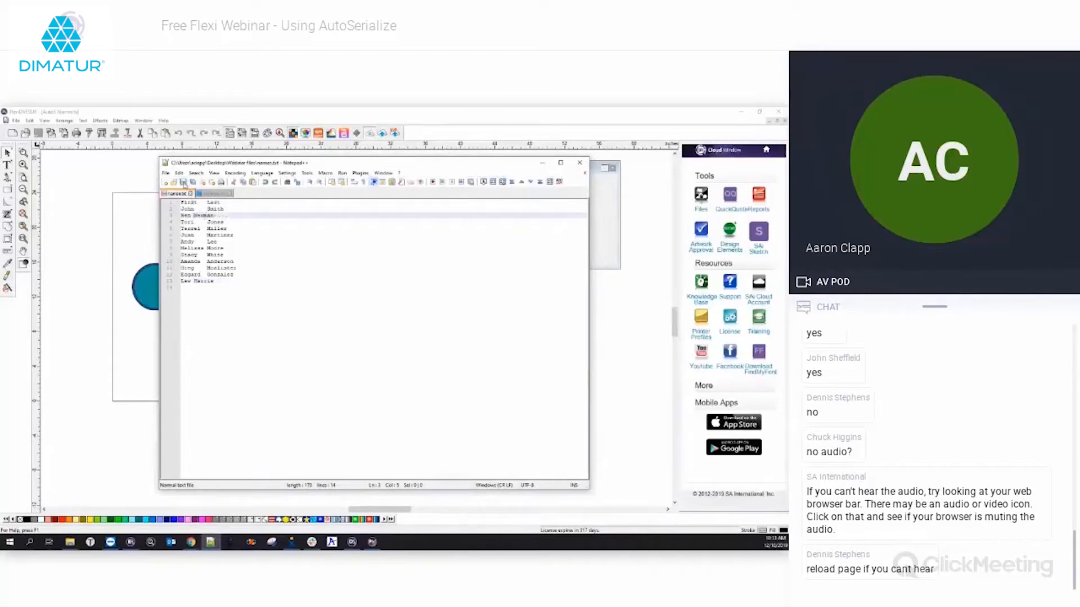
pyautogui.click(541, 162)
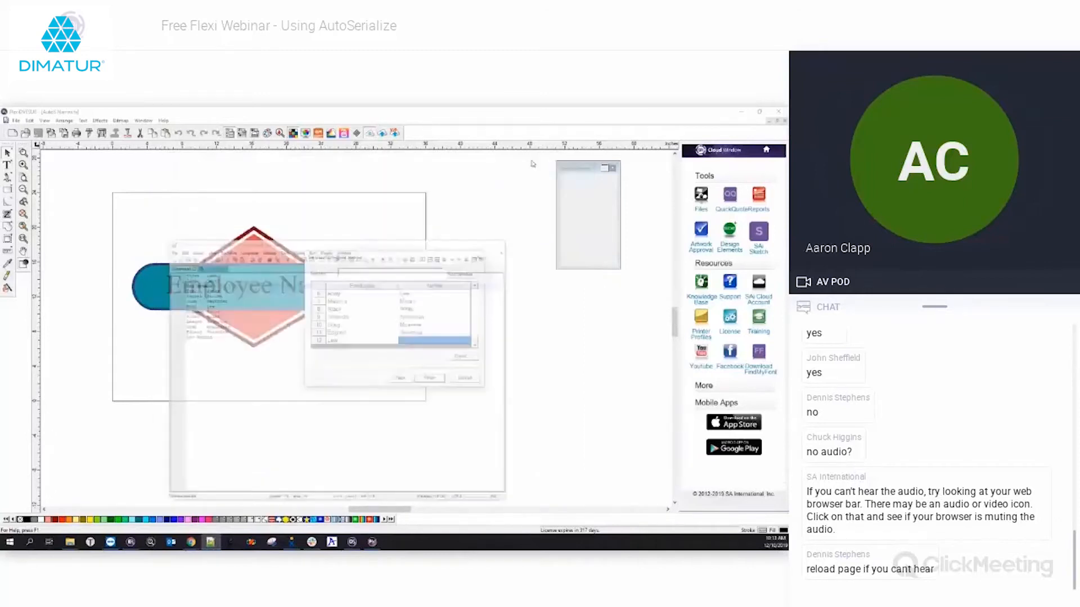
# Step: Return to the serialization layout in Flexi and reload names.txt as the data file
pyautogui.click(401, 377)
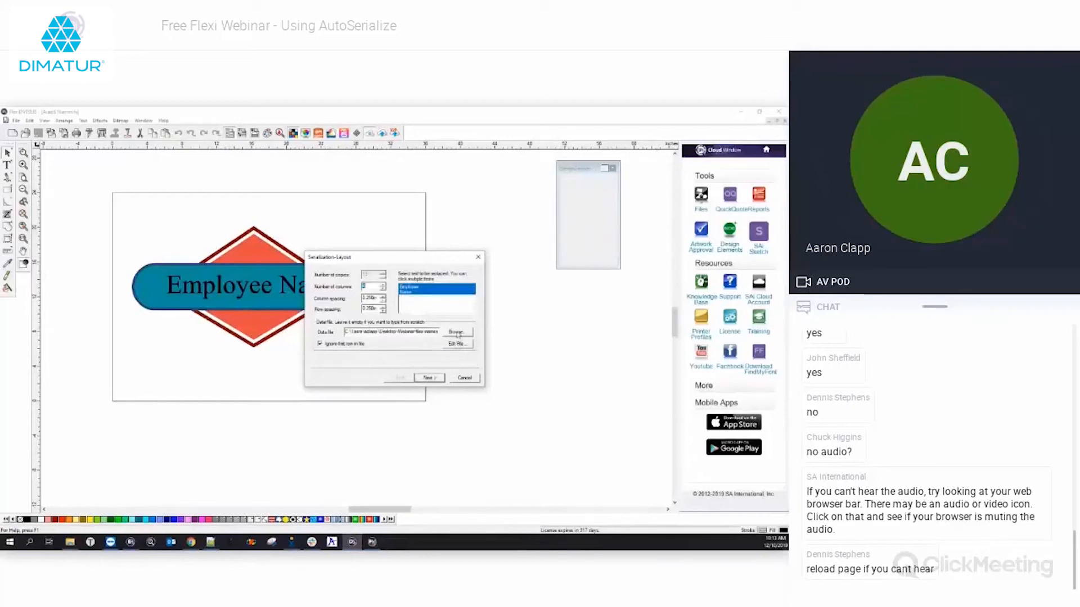
pyautogui.click(457, 332)
pyautogui.click(400, 320)
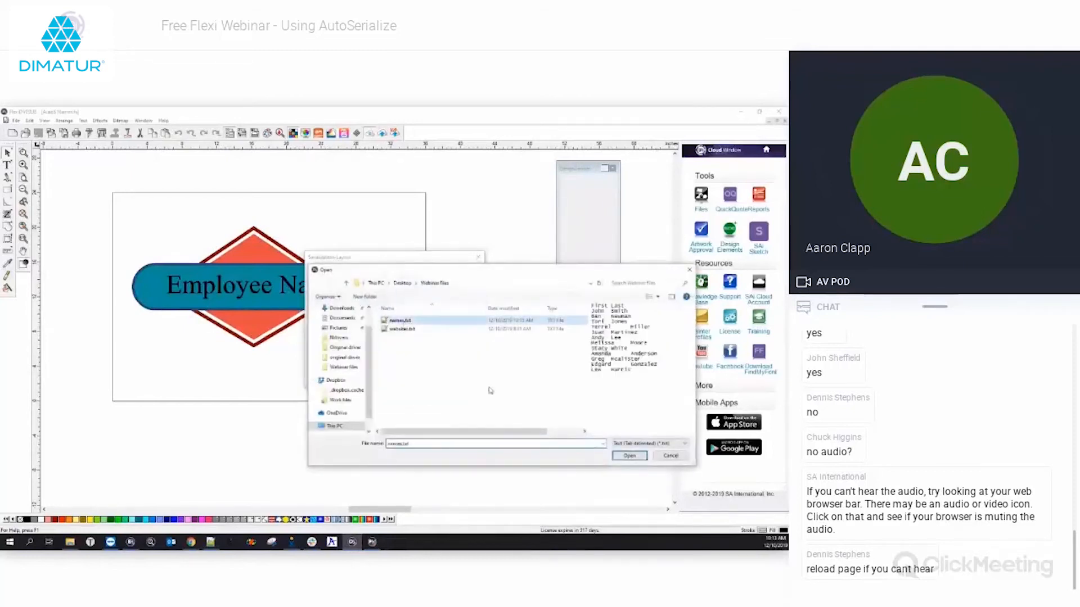
pyautogui.click(630, 456)
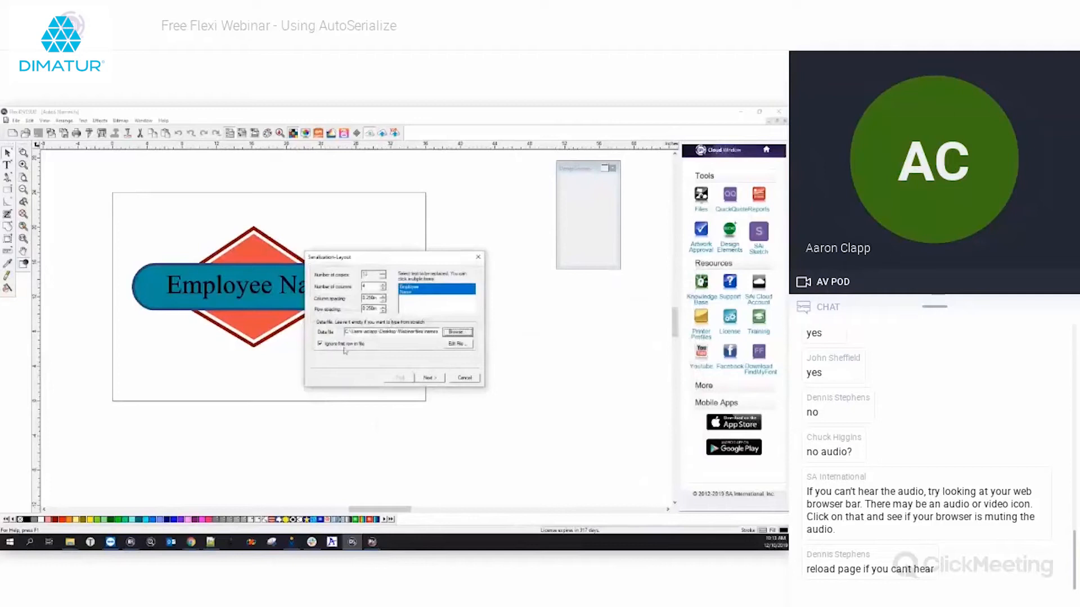
# Step: Check the Name cells in rows 2 and 12 of the data source and generate the employee name signs
pyautogui.click(437, 380)
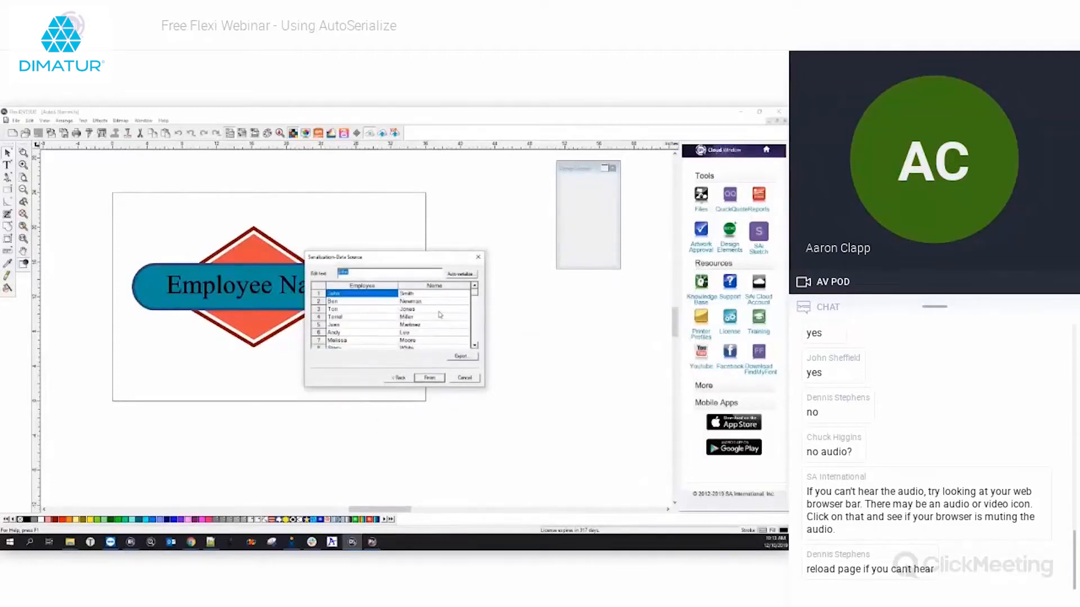
pyautogui.click(422, 302)
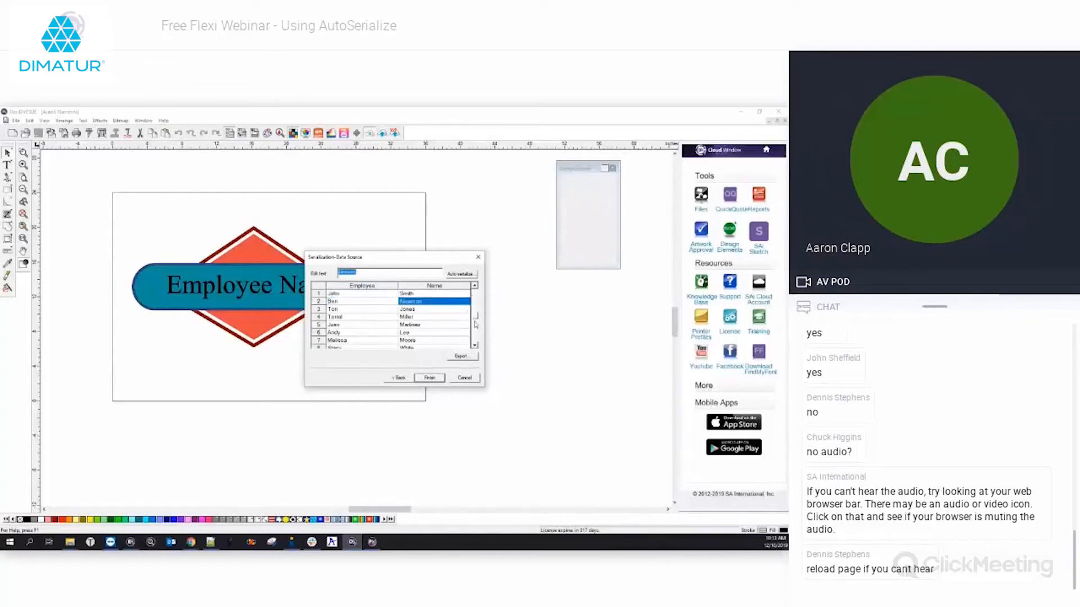
pyautogui.scroll(-2, 476, 347)
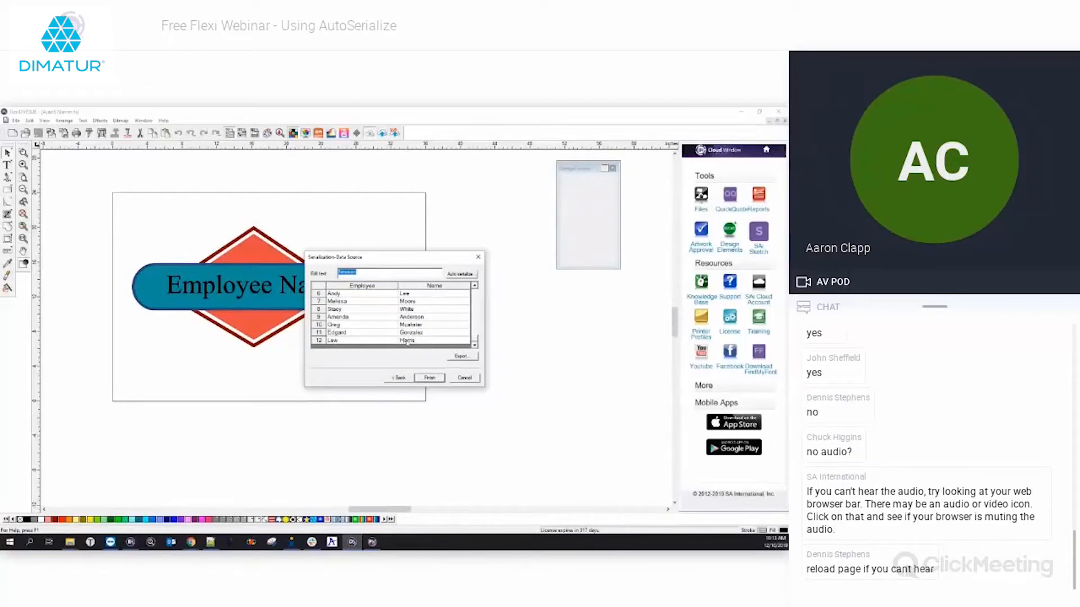
pyautogui.click(429, 377)
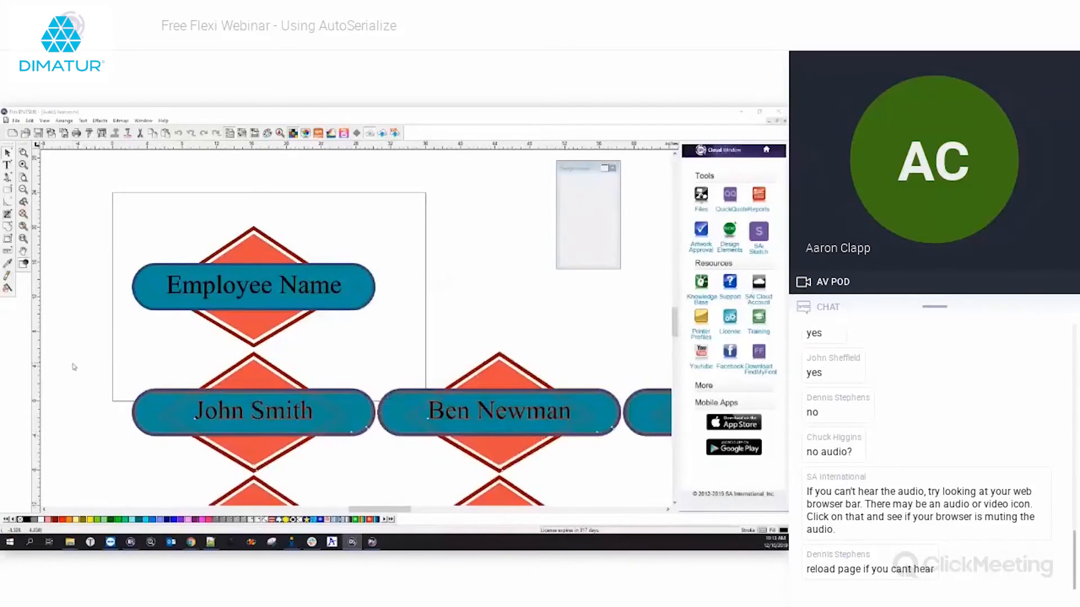
pyautogui.scroll(-3, 76, 368)
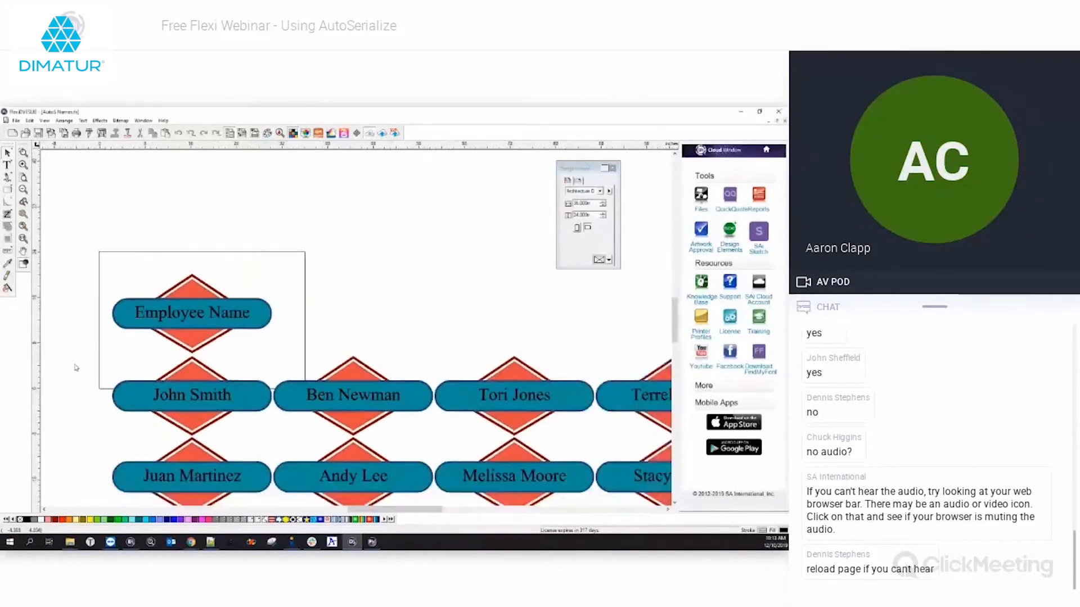
pyautogui.scroll(-1, 76, 368)
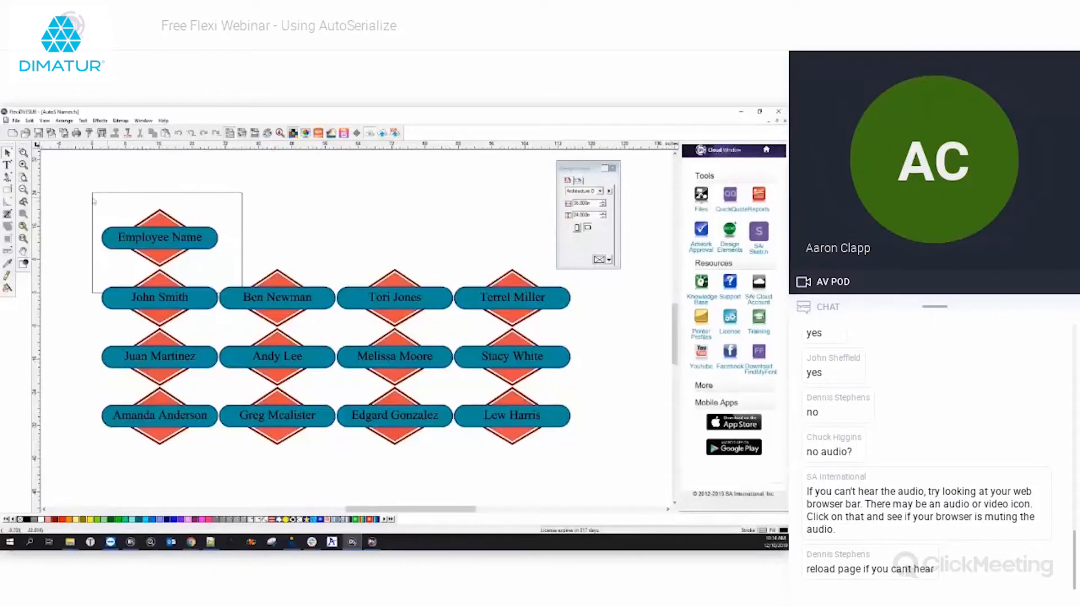
# Step: Open the QR codes.fs design from the Webinar files folder
pyautogui.click(16, 120)
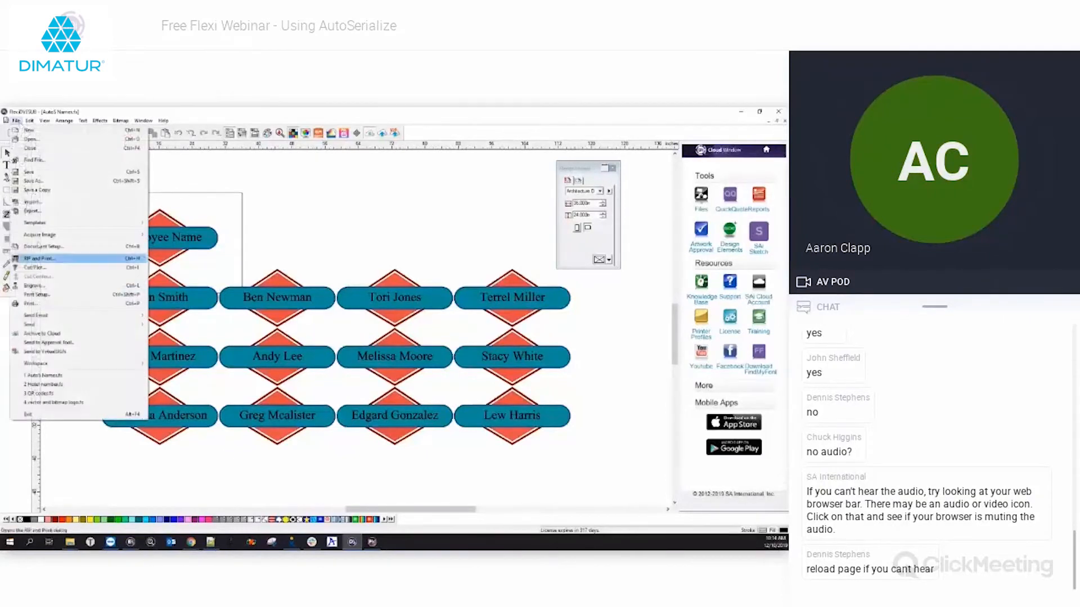
pyautogui.click(44, 141)
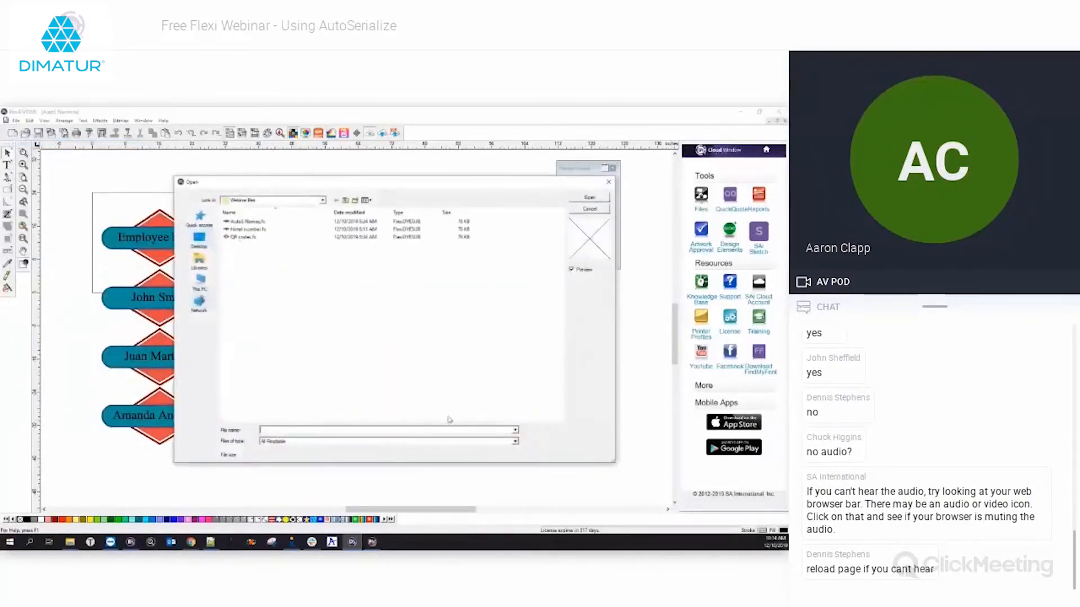
pyautogui.click(377, 237)
pyautogui.click(589, 198)
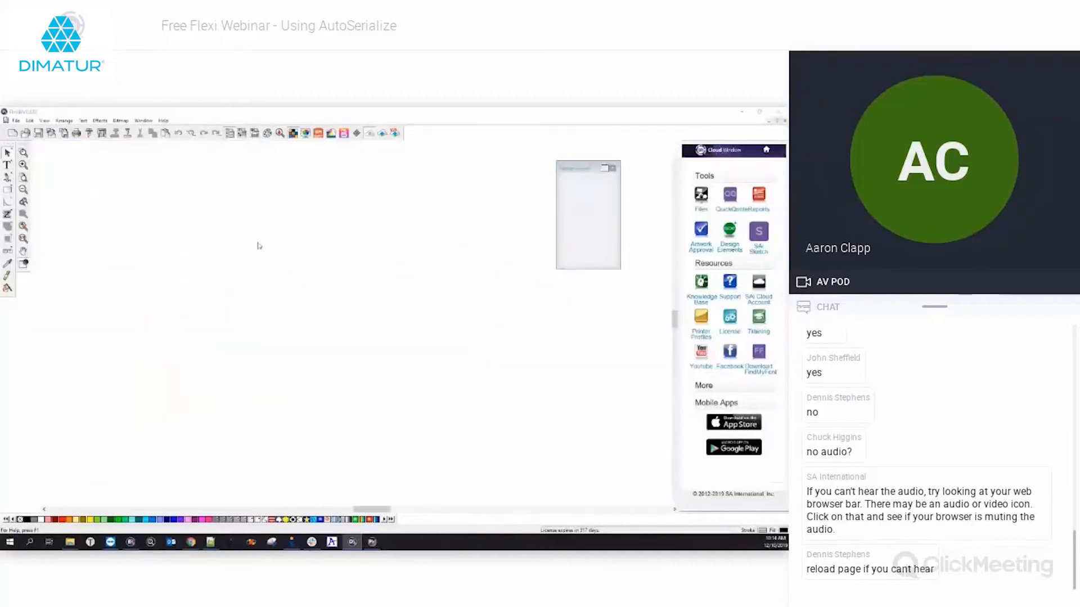
pyautogui.scroll(-4, 295, 356)
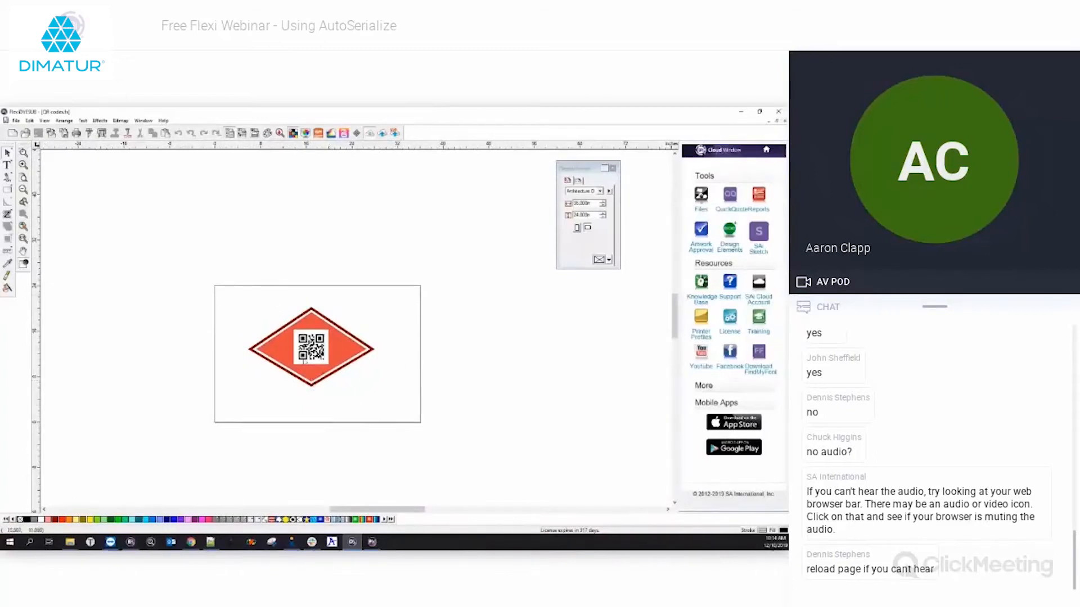
# Step: Convert the QR code inside the diamond to text
pyautogui.click(306, 342)
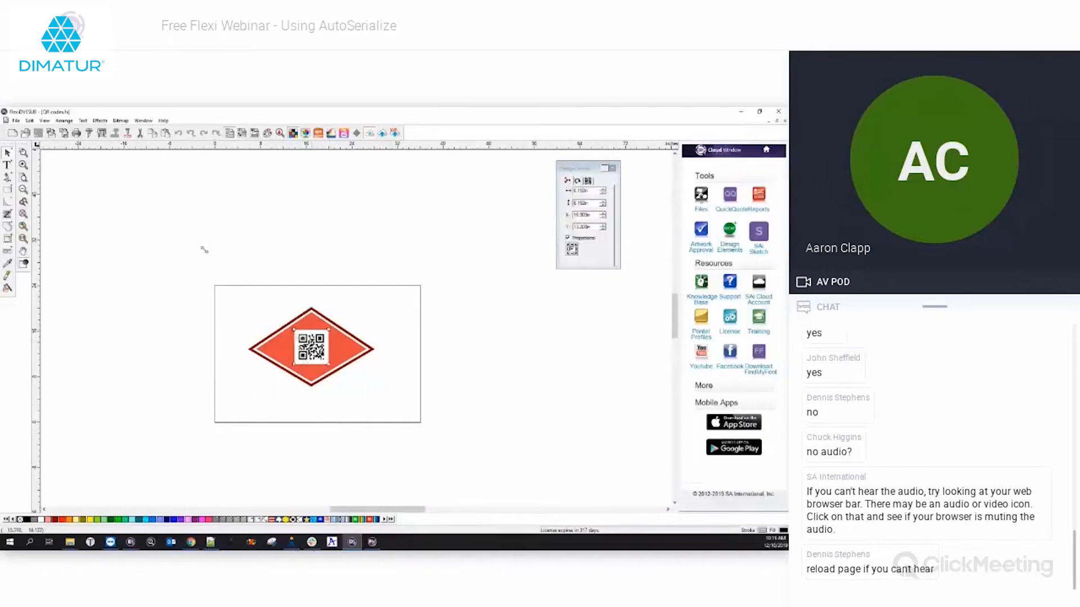
pyautogui.click(81, 121)
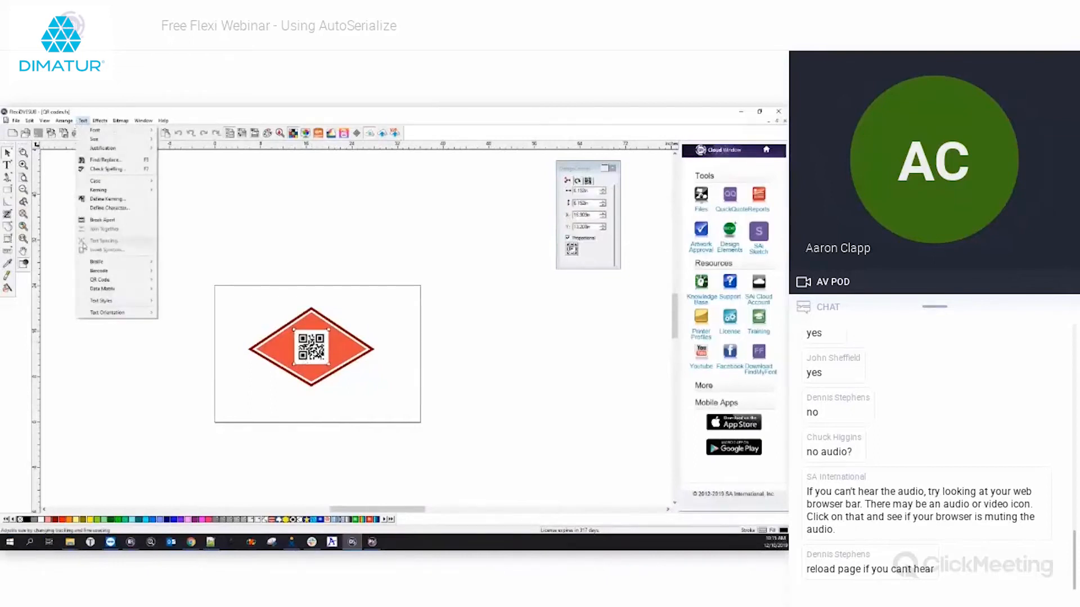
pyautogui.moveTo(101, 280)
pyautogui.click(172, 290)
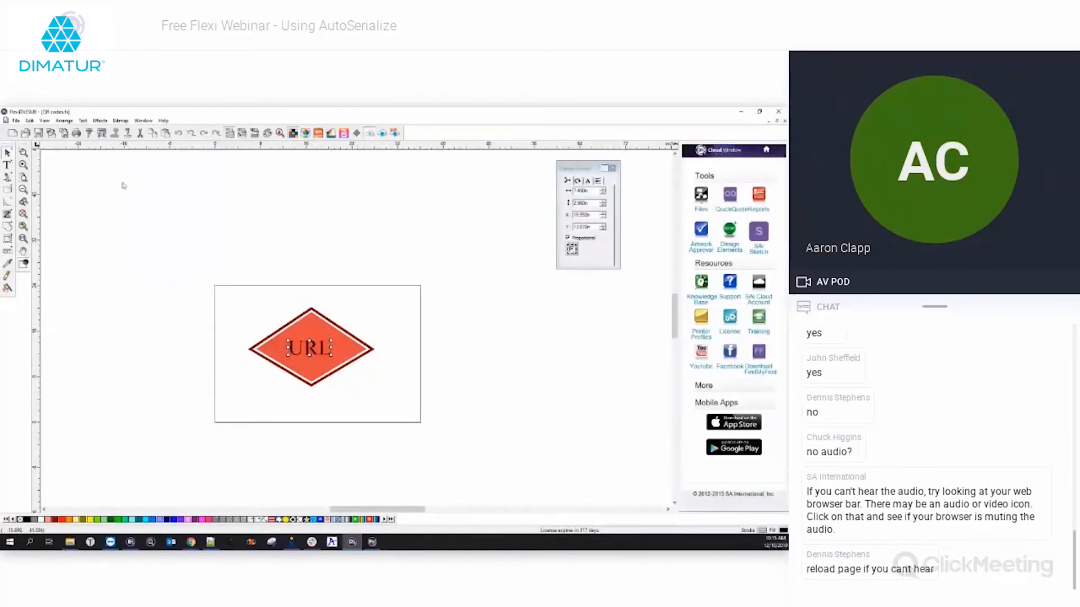
# Step: Convert the URL text back to a QR code and enlarge it in the center of the diamond
pyautogui.click(66, 121)
pyautogui.moveTo(82, 121)
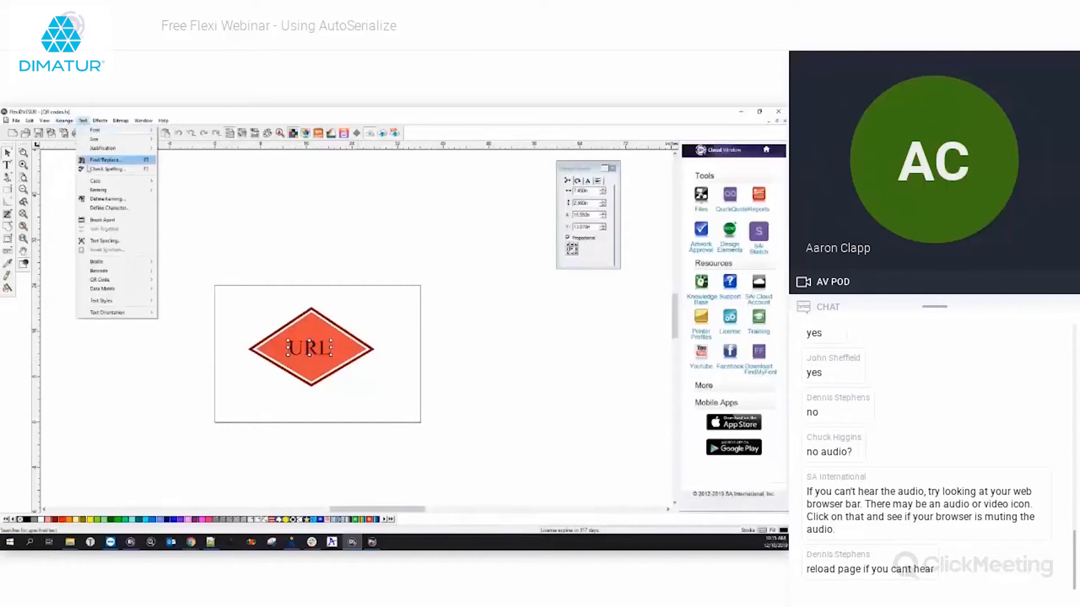
pyautogui.moveTo(98, 285)
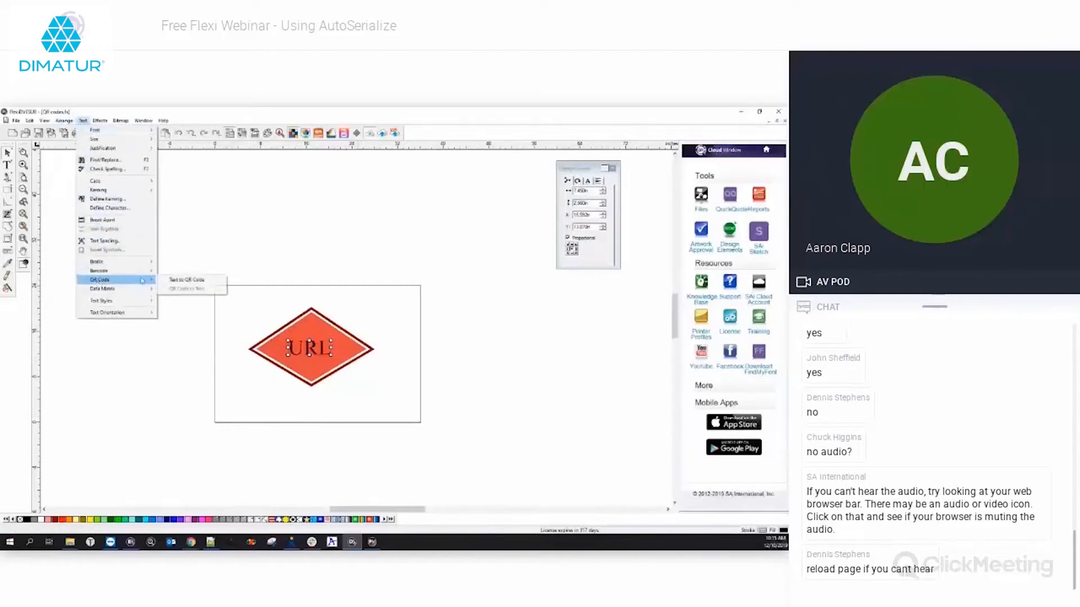
pyautogui.click(188, 281)
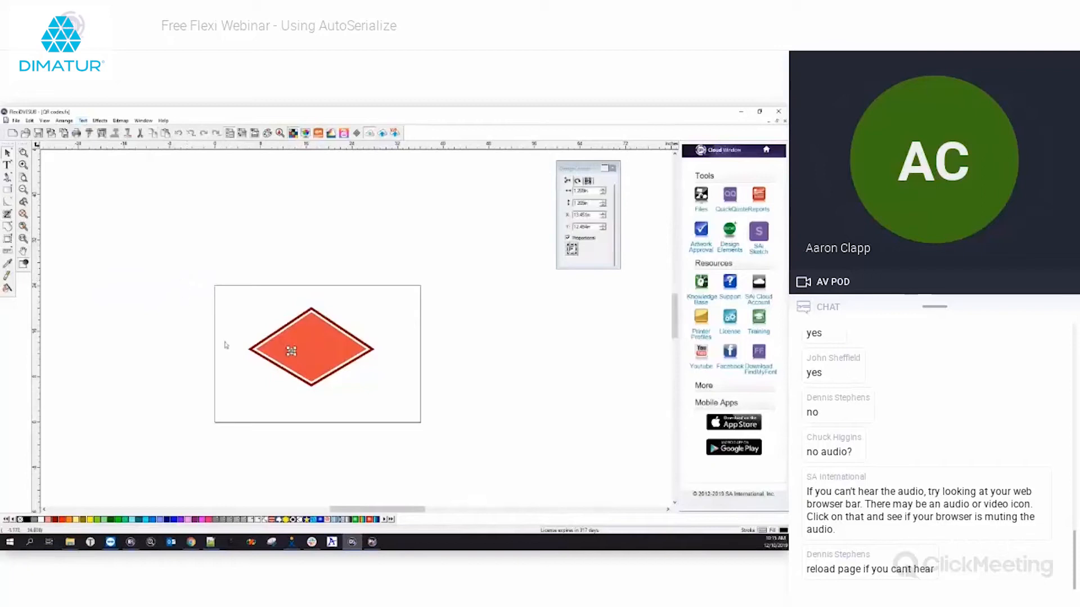
pyautogui.moveTo(295, 347); pyautogui.dragTo(320, 330)
pyautogui.click(398, 379)
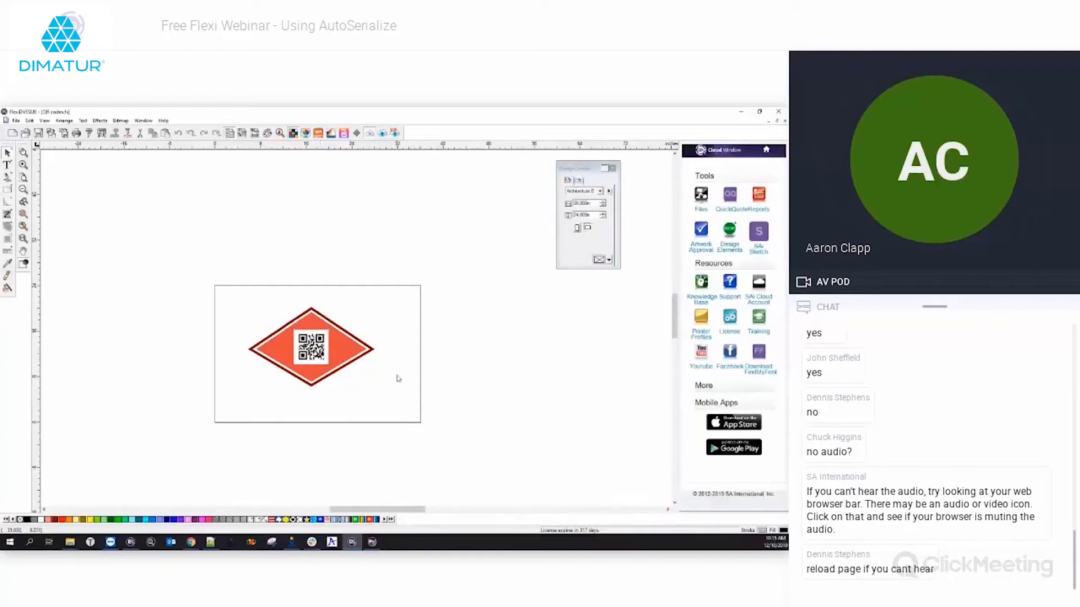
# Step: Select the whole diamond sign with its QR code and start Auto Serialize on it
pyautogui.moveTo(221, 278); pyautogui.dragTo(409, 411)
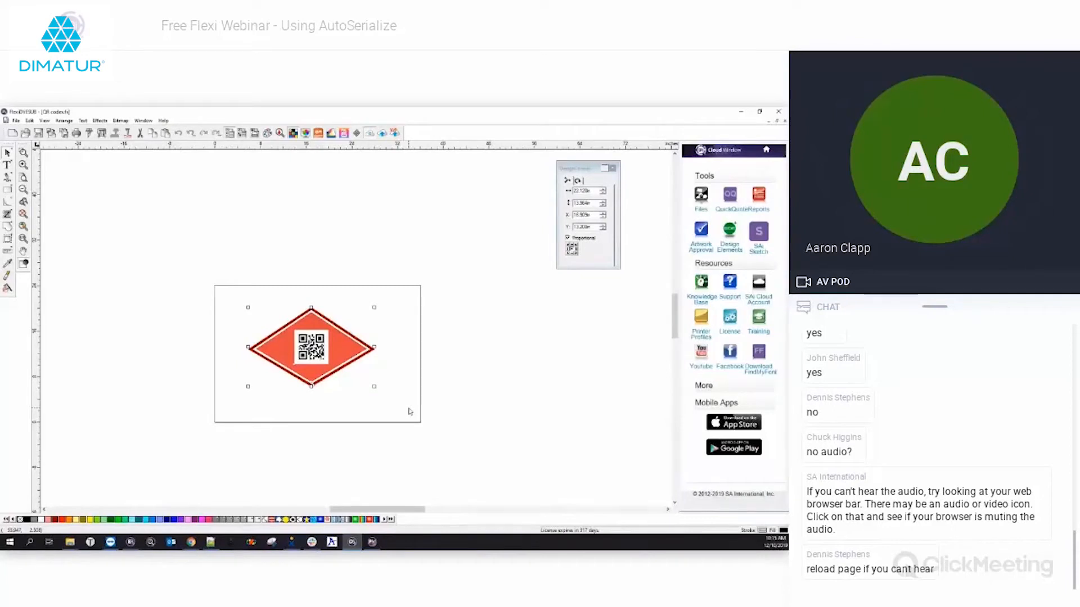
pyautogui.click(344, 303)
pyautogui.click(64, 121)
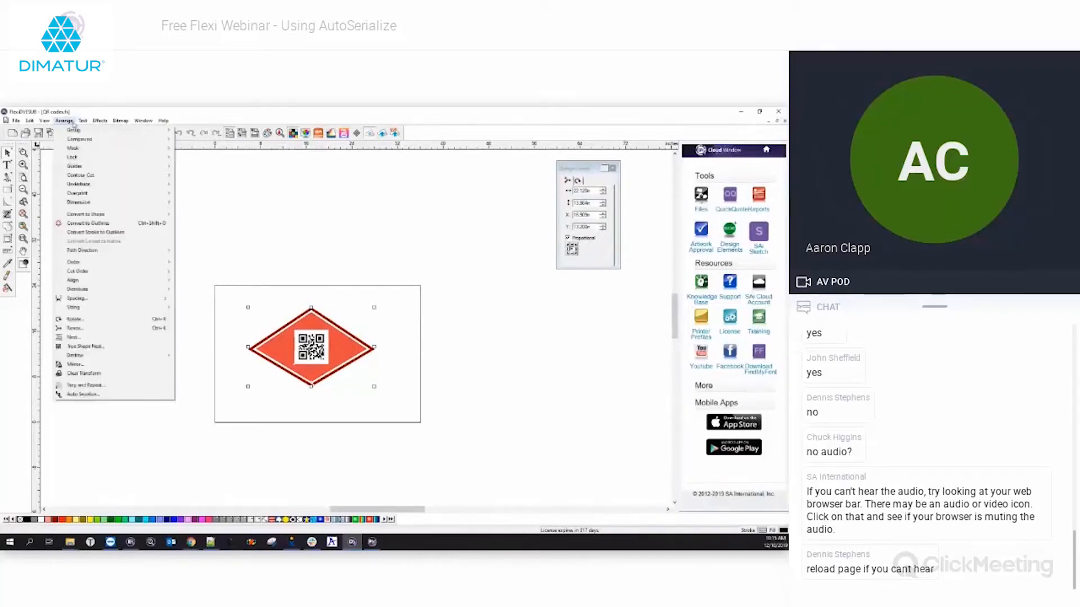
pyautogui.click(83, 394)
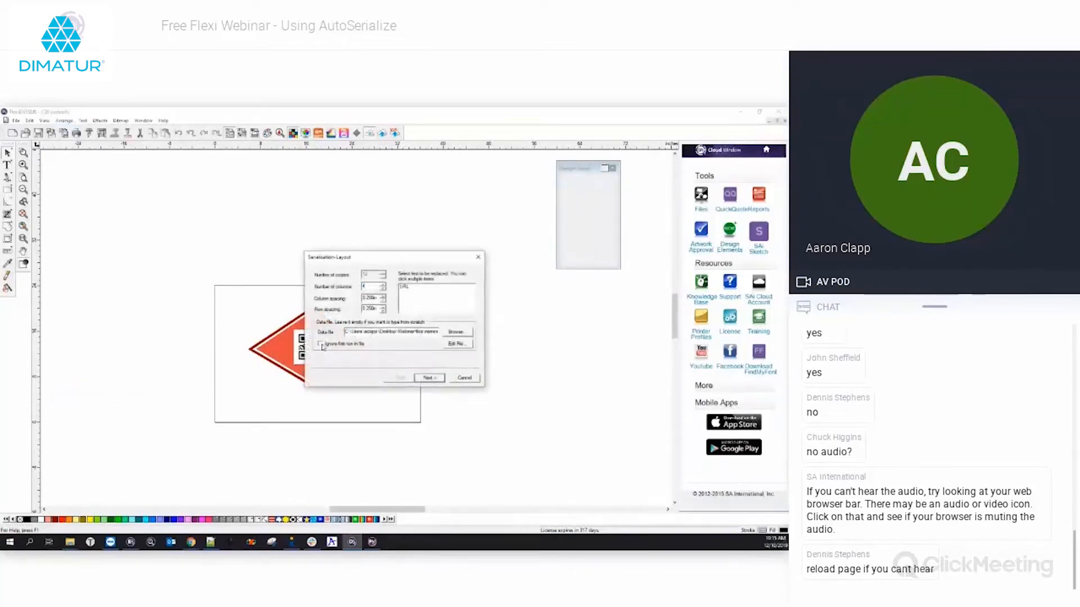
# Step: Review the list of web addresses in websites.txt in Notepad++ and return to Flexi
pyautogui.click(209, 543)
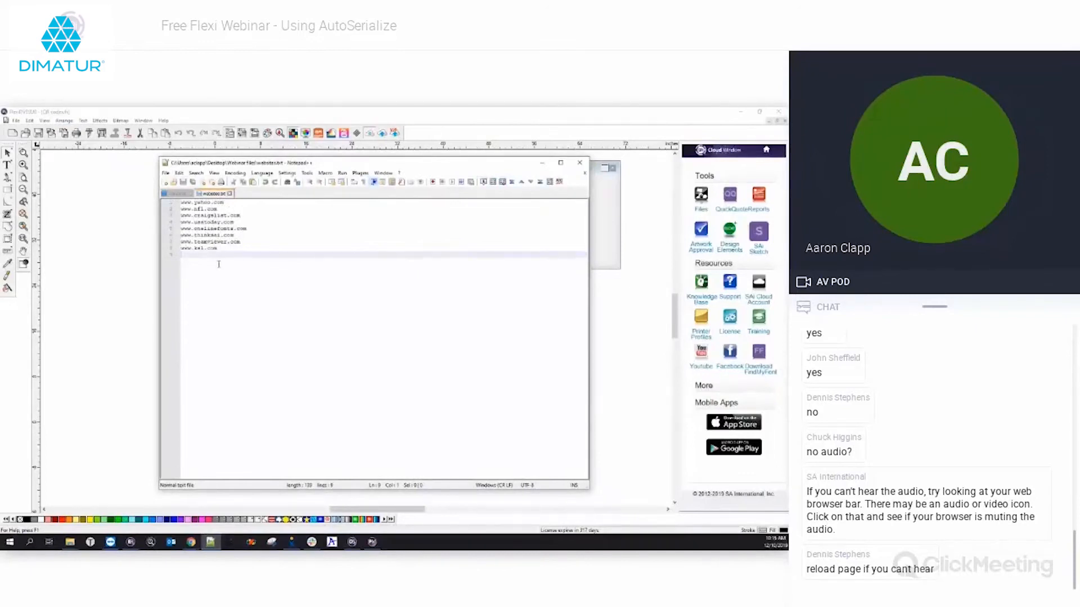
pyautogui.hotkey('ctrl', 'a')
pyautogui.click(238, 265)
pyautogui.click(108, 308)
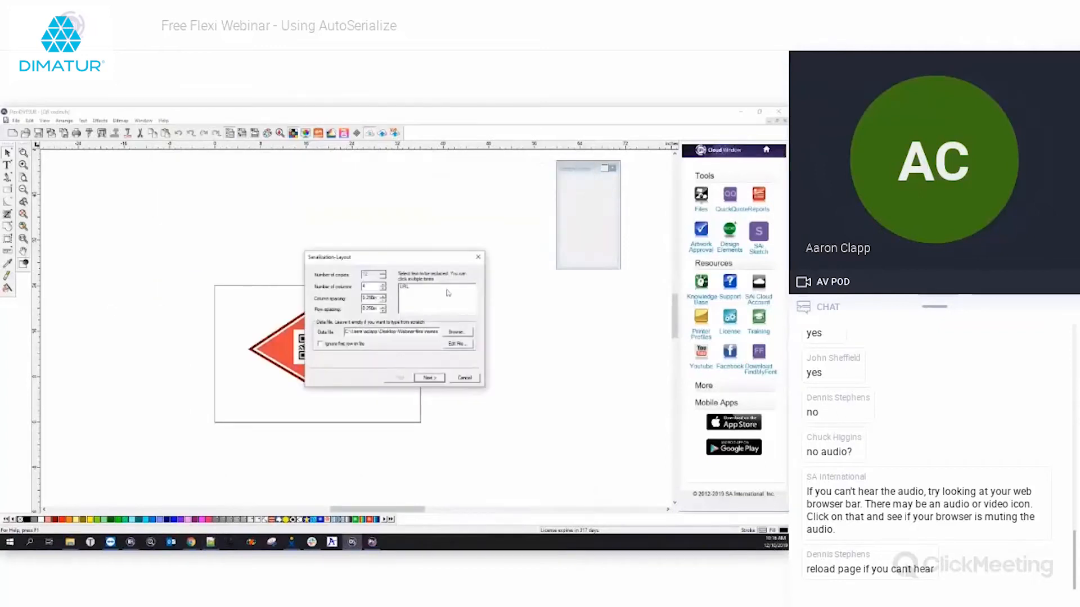
# Step: Move the serialization dialog off the sign and choose URL as the text to replace
pyautogui.moveTo(378, 256); pyautogui.dragTo(325, 183)
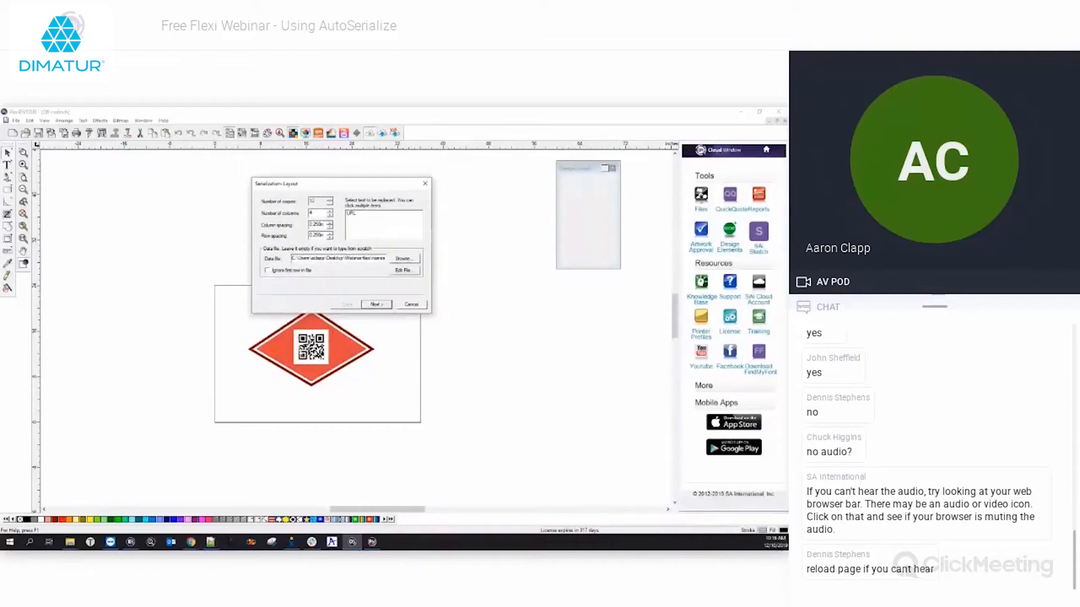
pyautogui.click(352, 215)
pyautogui.click(354, 215)
pyautogui.click(357, 216)
# Step: Load websites.txt as the data file, keep its first row included, and proceed to the data source
pyautogui.click(405, 259)
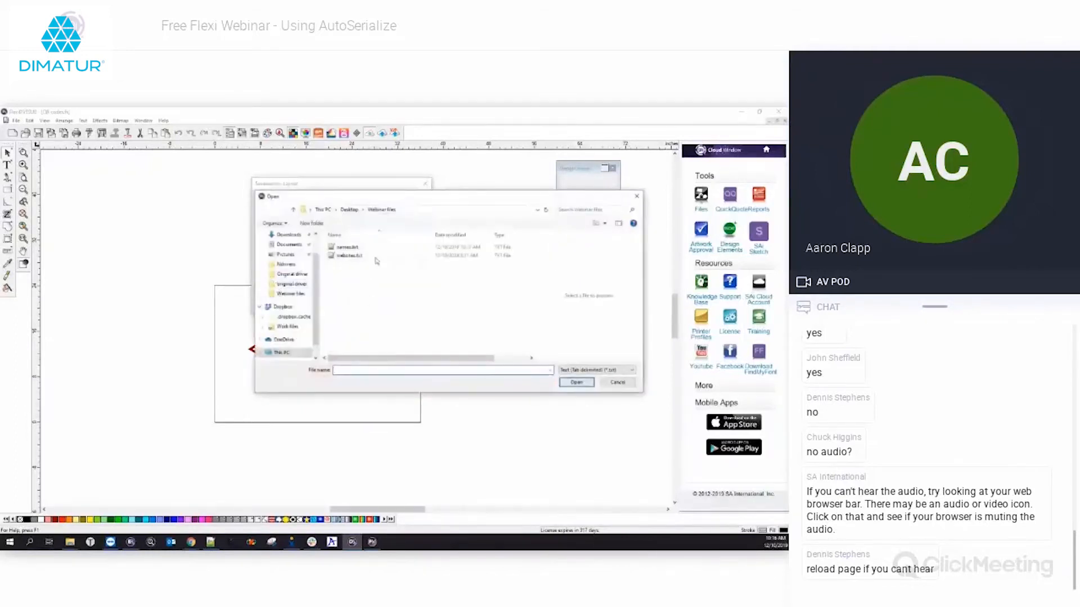
pyautogui.click(352, 256)
pyautogui.click(572, 384)
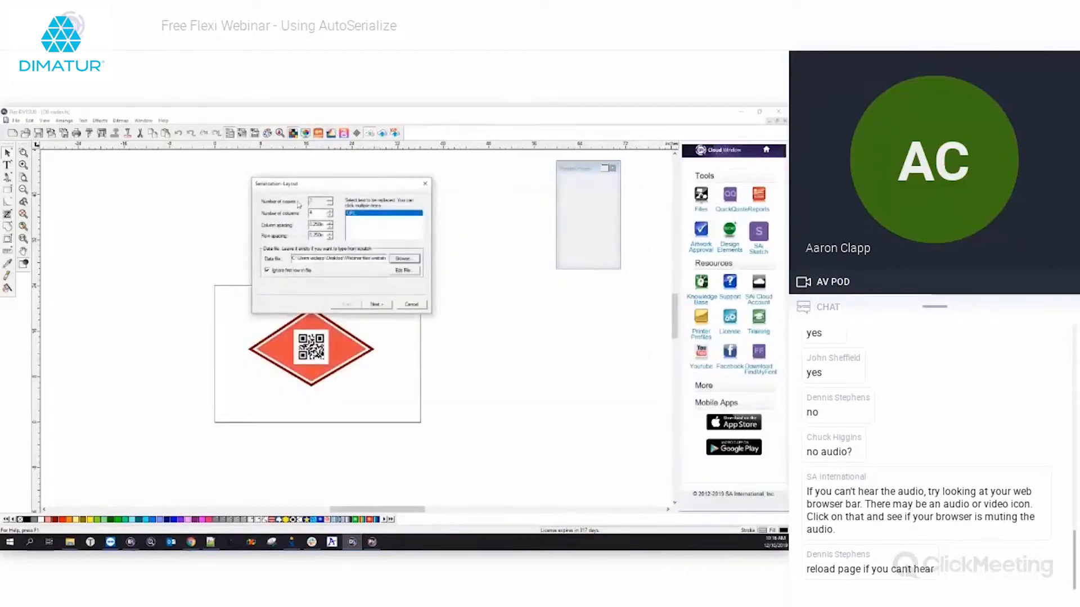
pyautogui.click(267, 271)
pyautogui.click(377, 305)
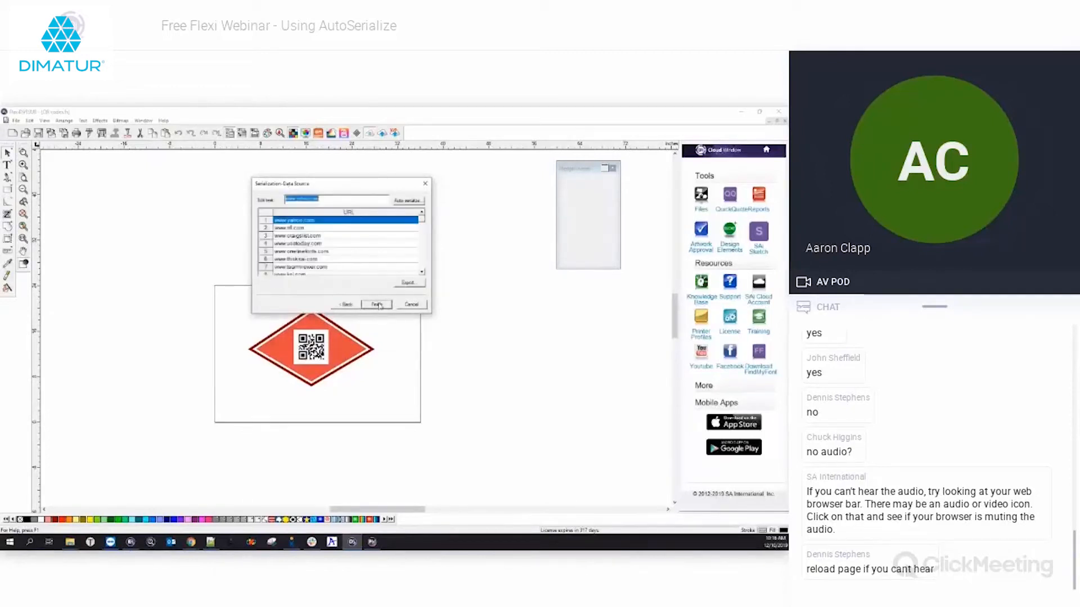
# Step: Check the imported web addresses through the end of the list and generate the serialized QR code signs
pyautogui.click(420, 274)
pyautogui.click(422, 213)
pyautogui.click(377, 304)
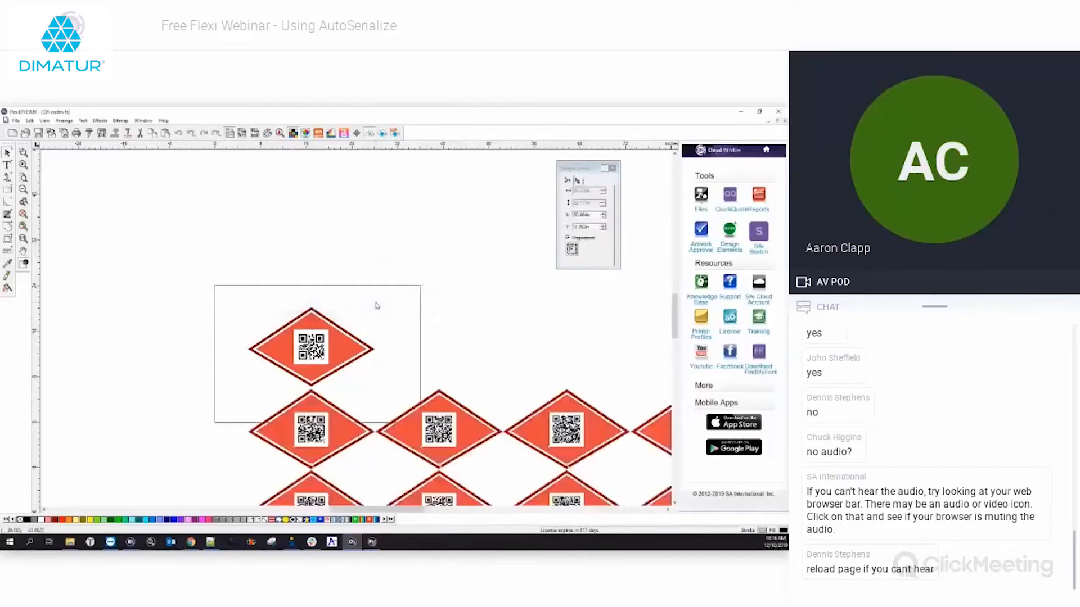
pyautogui.click(168, 349)
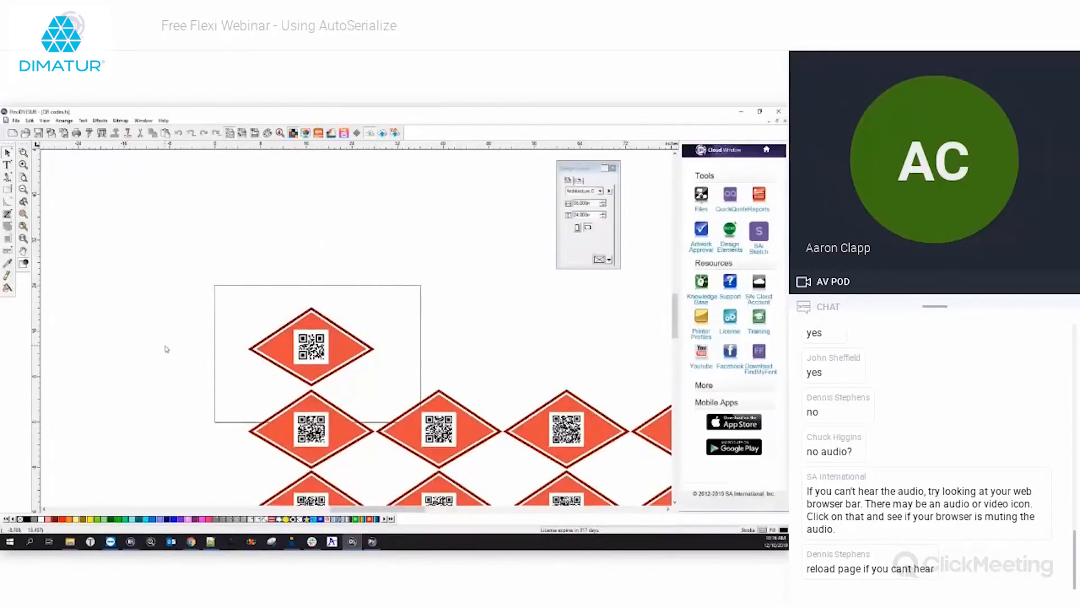
pyautogui.scroll(-3, 167, 349)
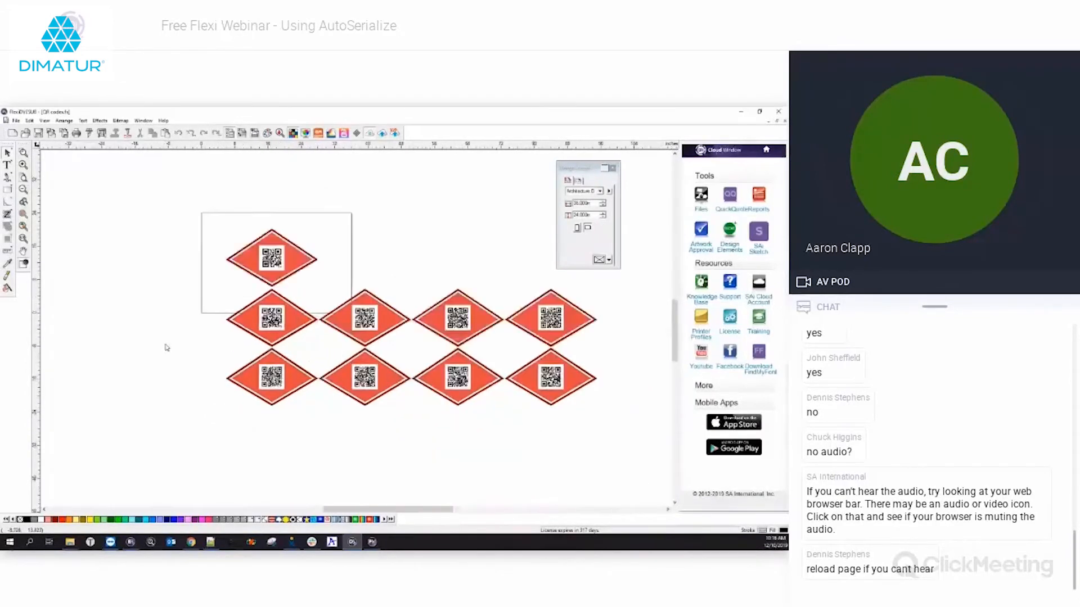
pyautogui.scroll(1, 312, 339)
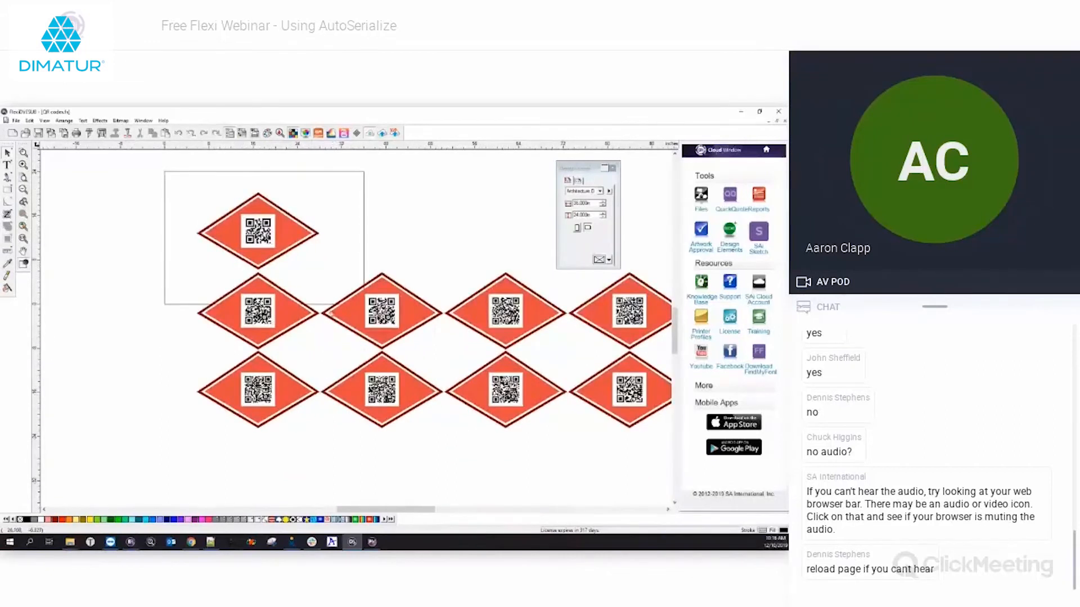
pyautogui.scroll(1, 329, 313)
# Step: Ungroup all of the generated QR code signs completely
pyautogui.click(336, 328)
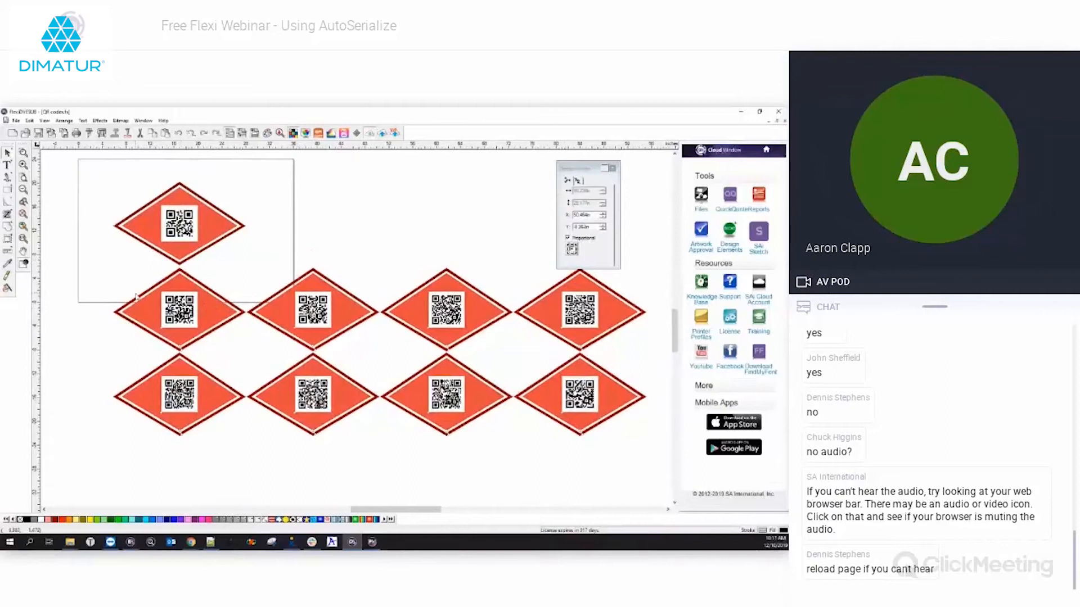
pyautogui.rightClick(181, 306)
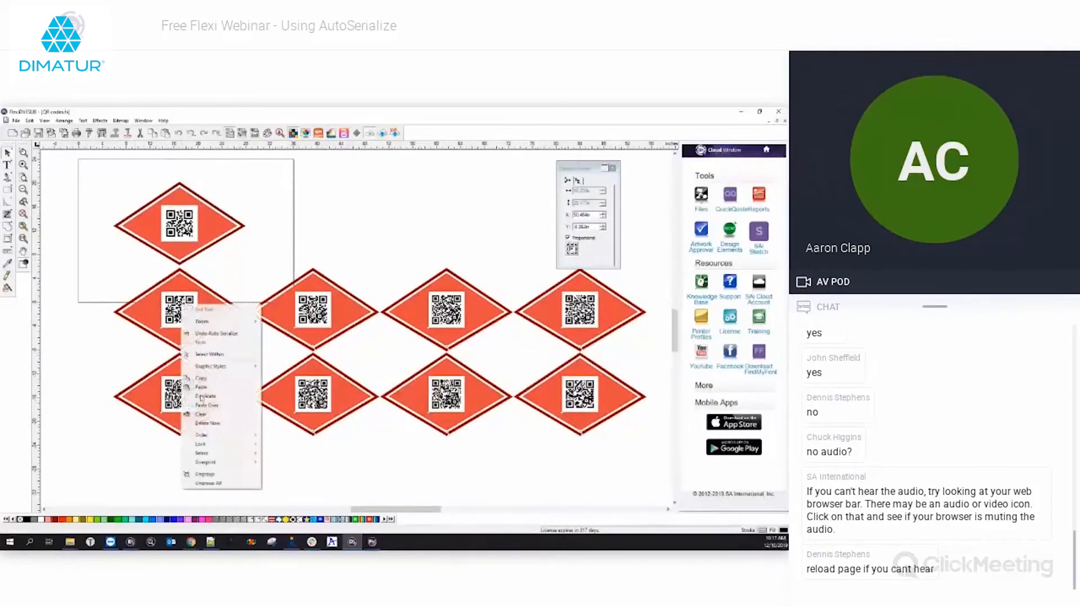
pyautogui.click(209, 483)
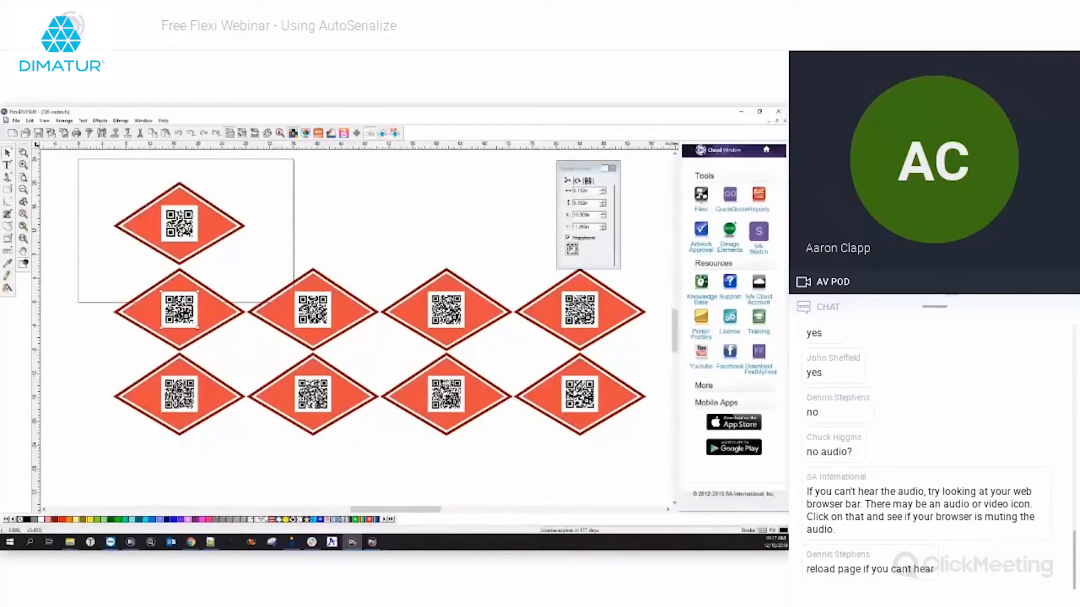
# Step: Convert the QR code on the first generated sign back to text and center the text over its diamond
pyautogui.click(81, 121)
pyautogui.moveTo(114, 269)
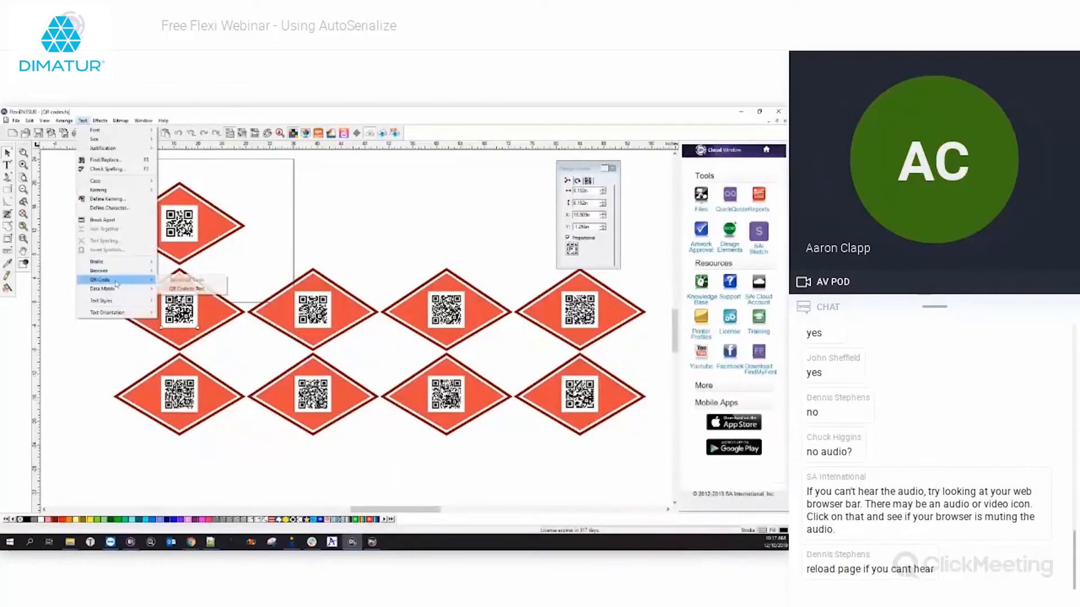
pyautogui.click(191, 289)
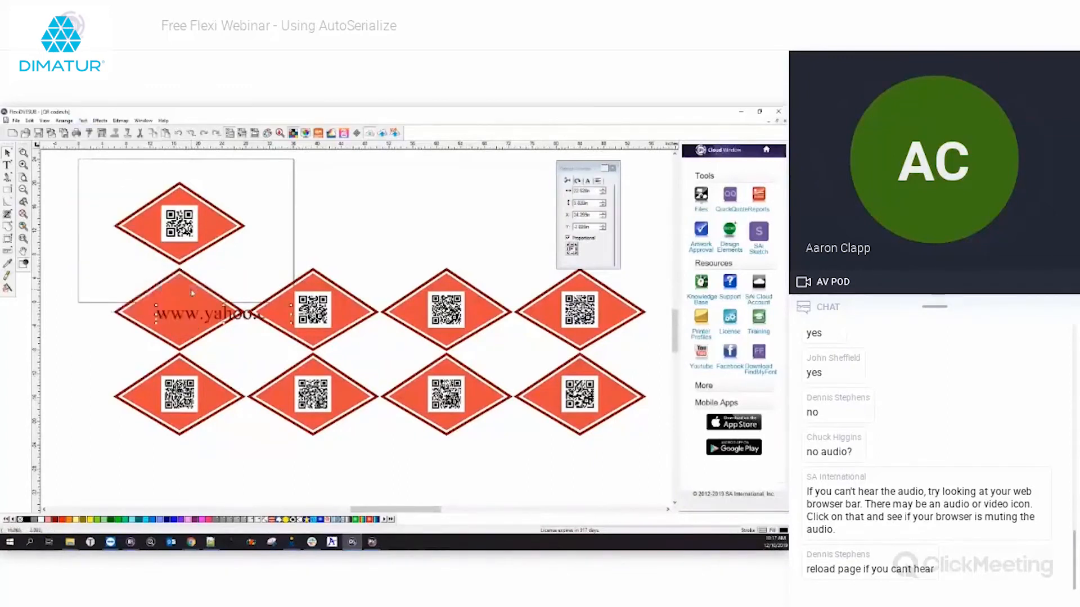
pyautogui.moveTo(177, 313); pyautogui.dragTo(124, 312)
# Step: Convert the QR code on the second sign of the first generated row to text and shift it onto its diamond
pyautogui.click(312, 308)
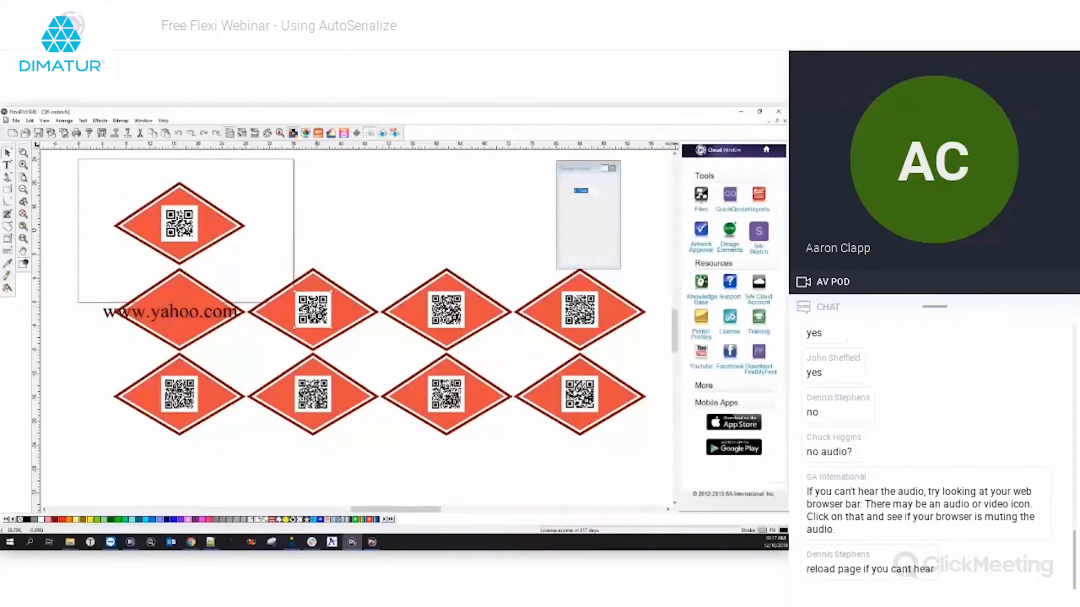
pyautogui.rightClick(317, 308)
pyautogui.click(309, 296)
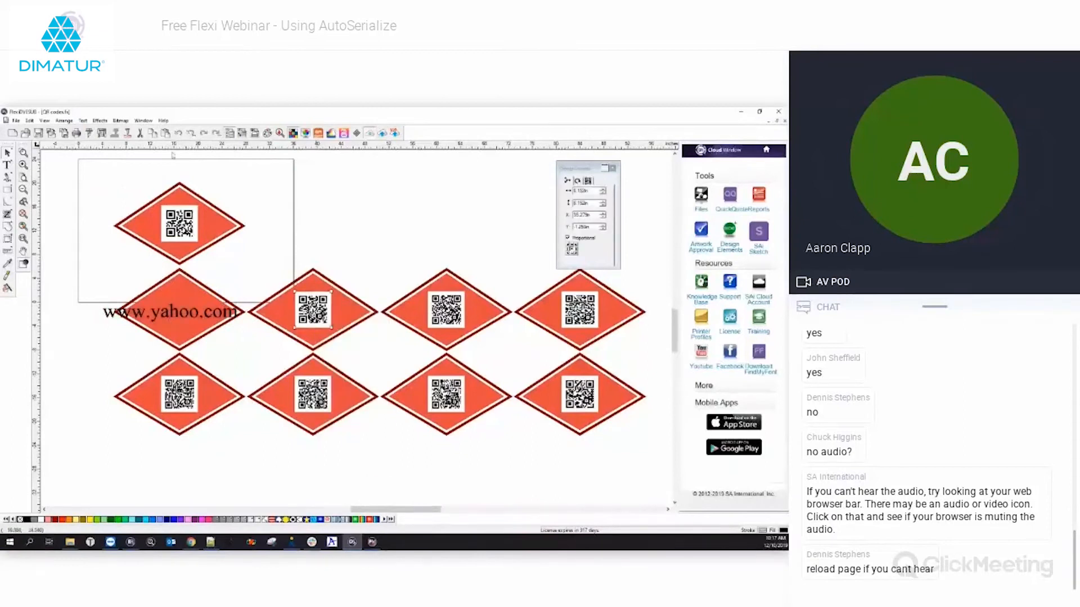
pyautogui.click(83, 120)
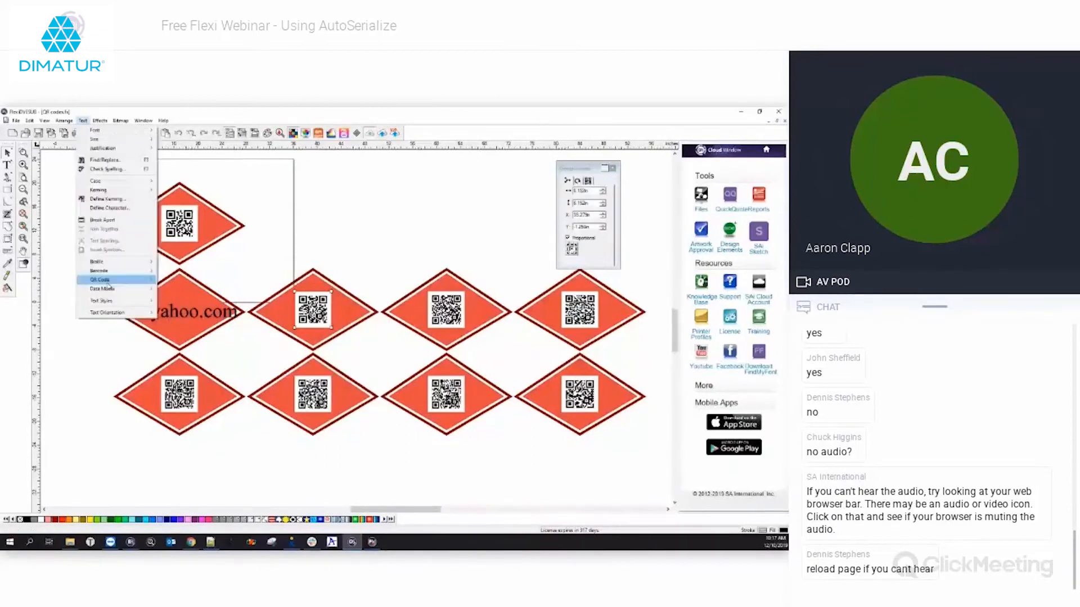
pyautogui.click(191, 289)
pyautogui.moveTo(339, 313); pyautogui.dragTo(322, 308)
# Step: Convert the QR code on the second sign of the lower row to text and shift the text toward the row's start
pyautogui.click(312, 392)
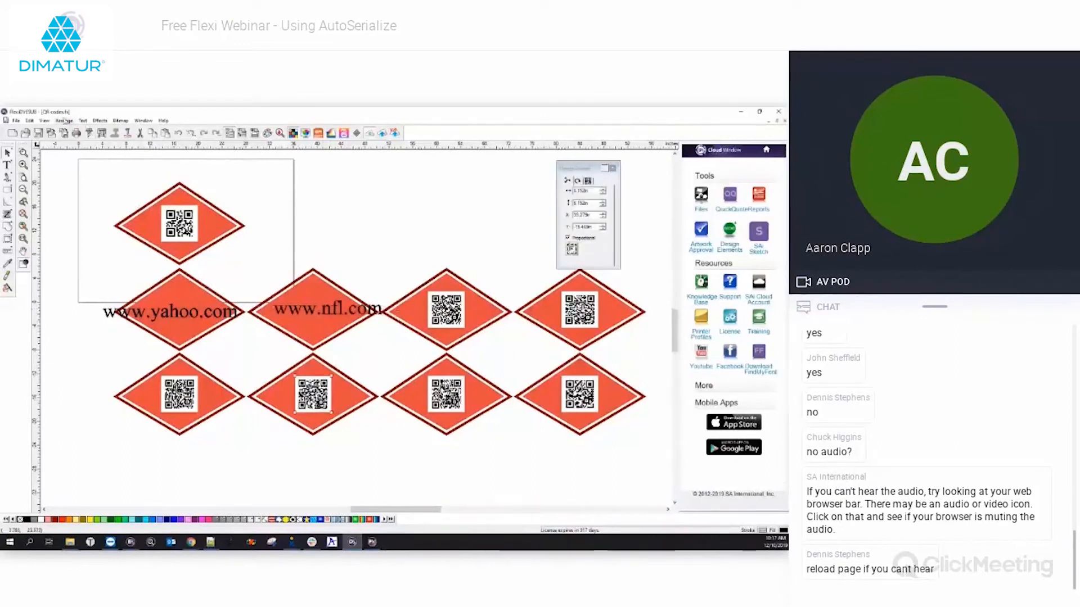
pyautogui.click(83, 121)
pyautogui.moveTo(111, 281)
pyautogui.click(191, 289)
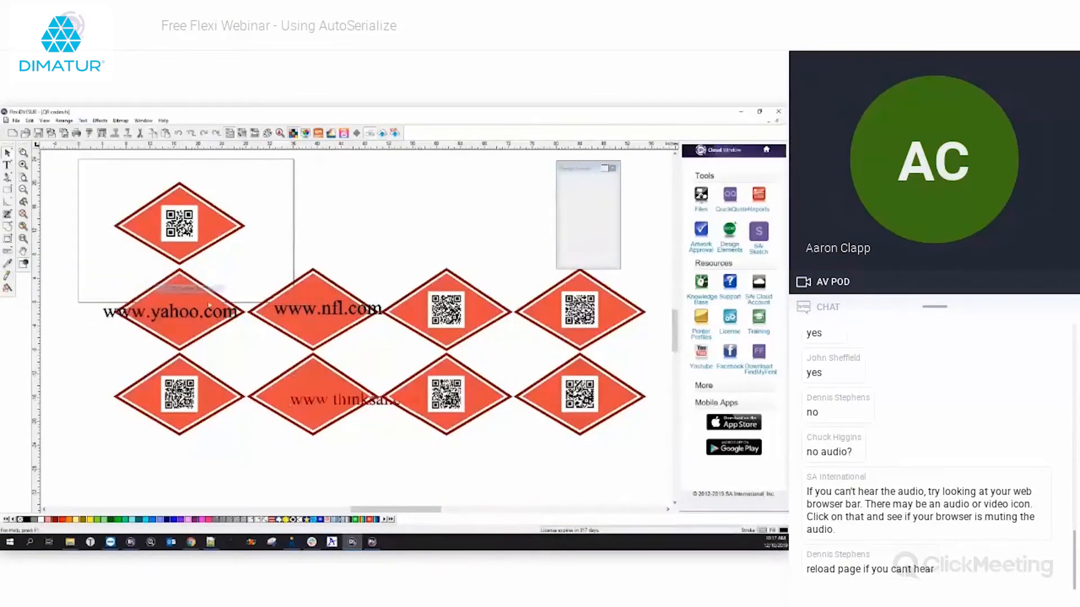
pyautogui.moveTo(324, 401); pyautogui.dragTo(286, 400)
# Step: Convert the QR code on the third sign of the lower row back to text
pyautogui.click(446, 394)
pyautogui.click(99, 121)
pyautogui.moveTo(83, 121)
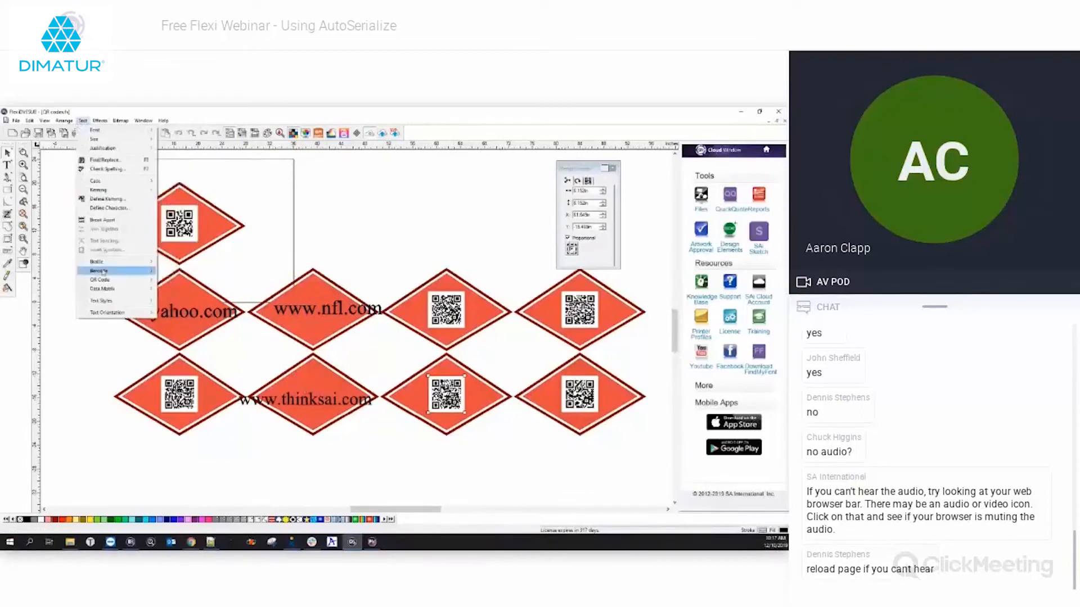
pyautogui.moveTo(135, 281)
pyautogui.click(187, 288)
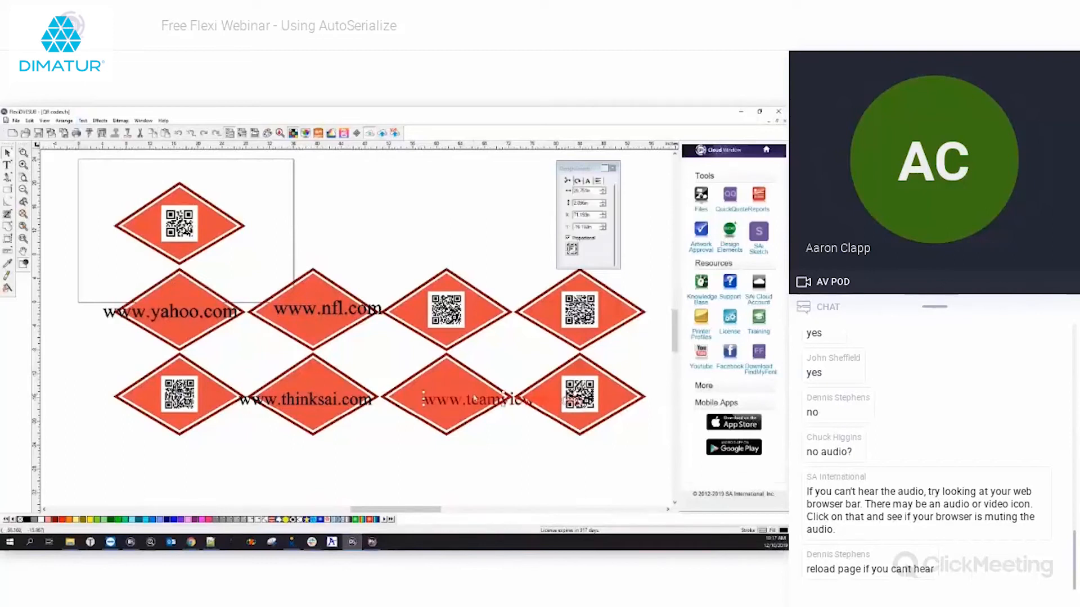
pyautogui.click(478, 404)
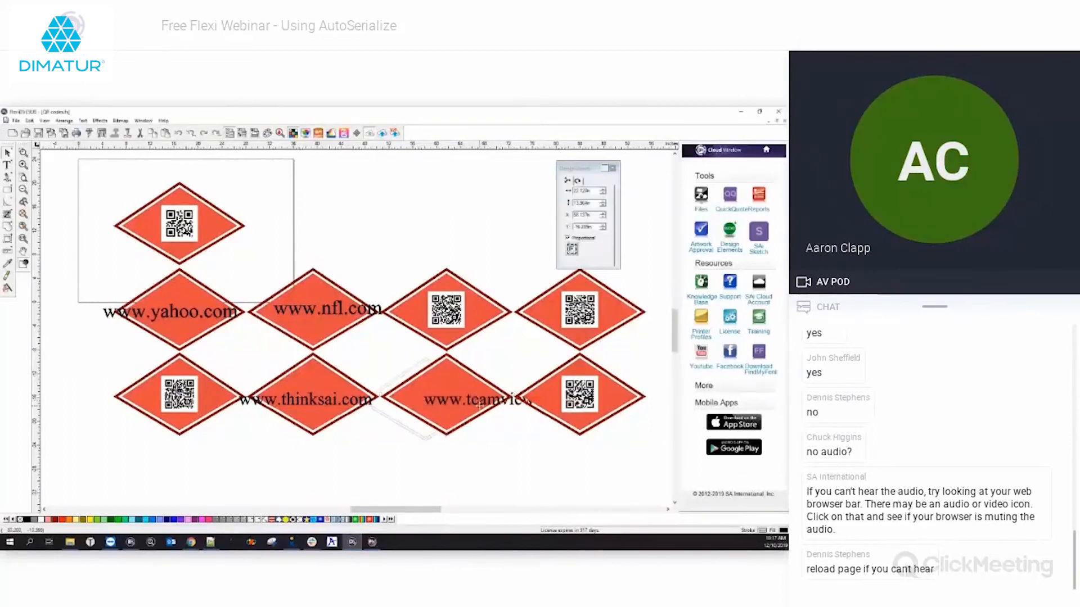
pyautogui.moveTo(479, 405); pyautogui.dragTo(458, 410)
pyautogui.hotkey('ctrl', 'z')
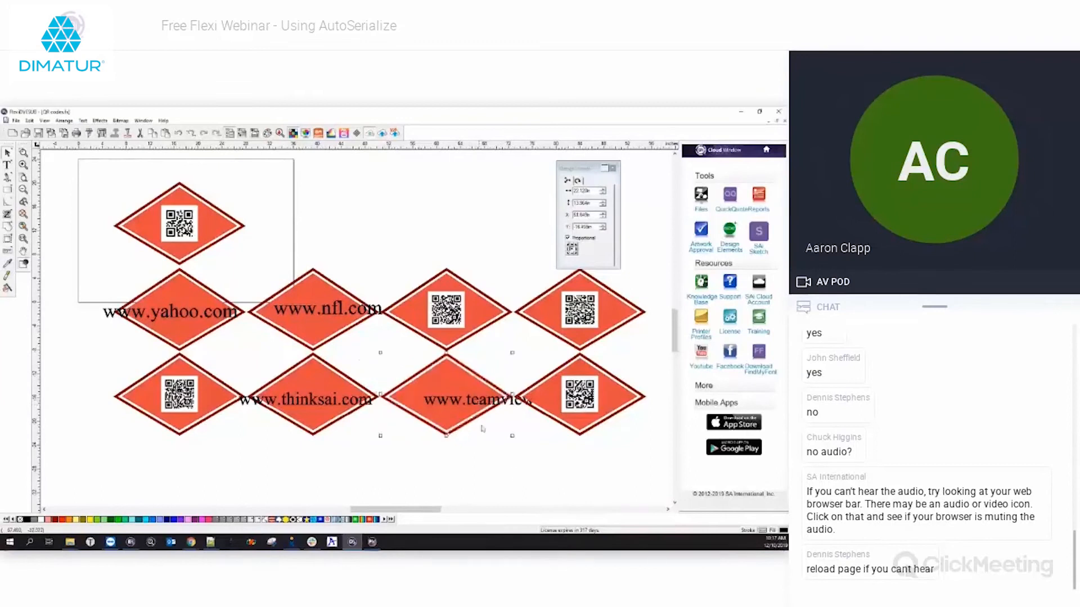
pyautogui.click(512, 473)
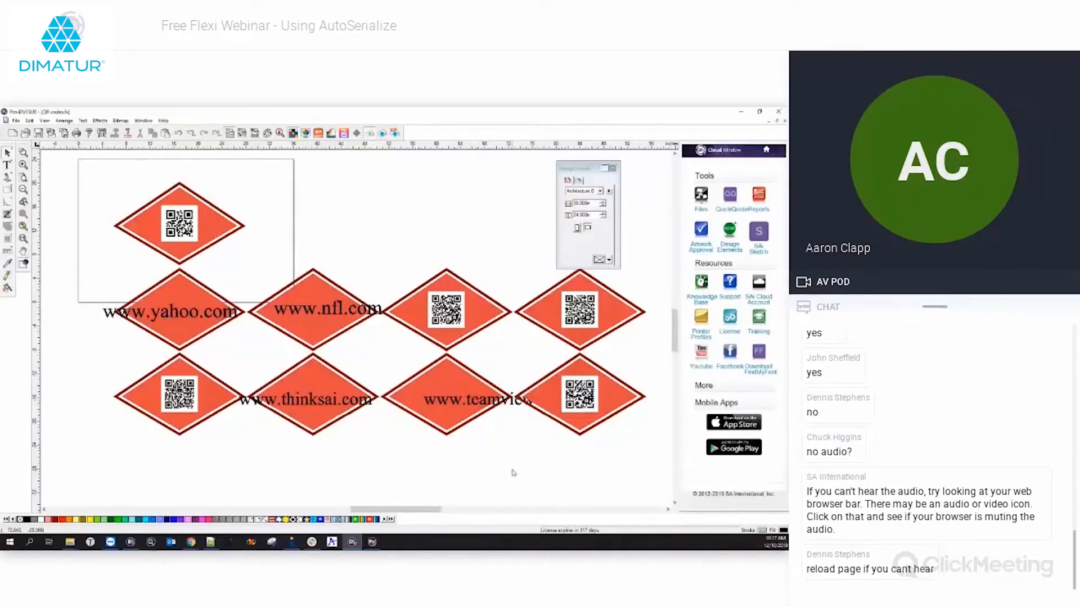
# Step: Review the Braille, Barcode and Data Matrix text conversion options and the location of the Auto Serialize command
pyautogui.click(84, 120)
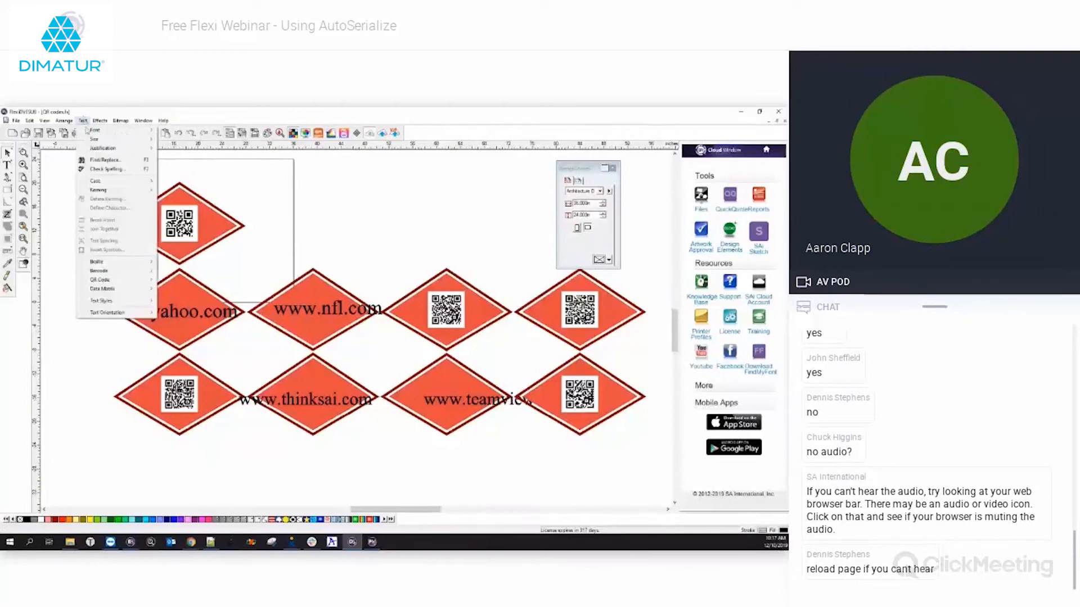
pyautogui.moveTo(109, 264)
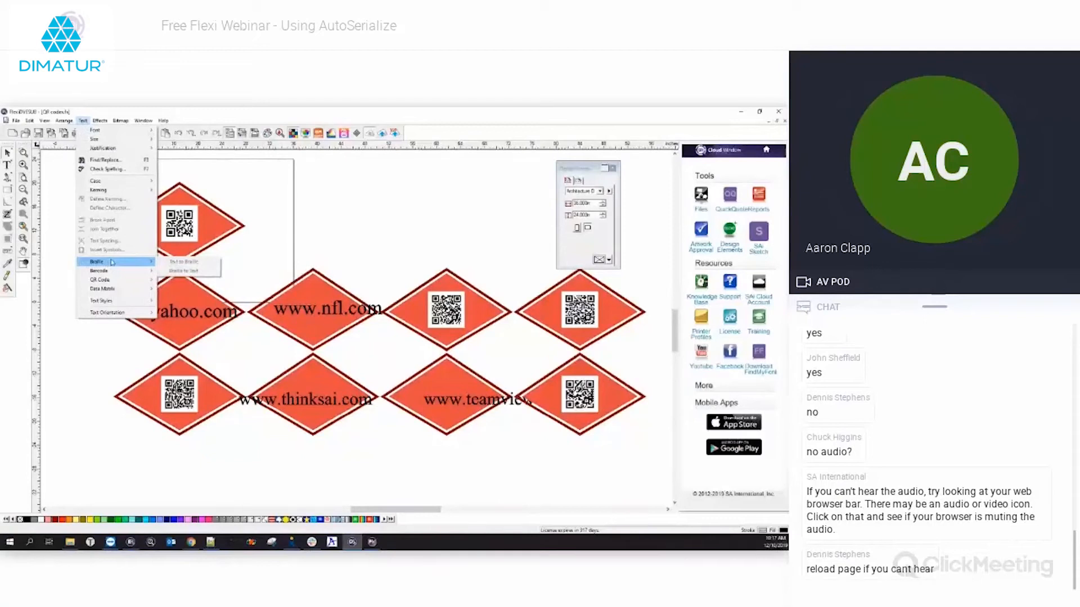
pyautogui.moveTo(116, 274)
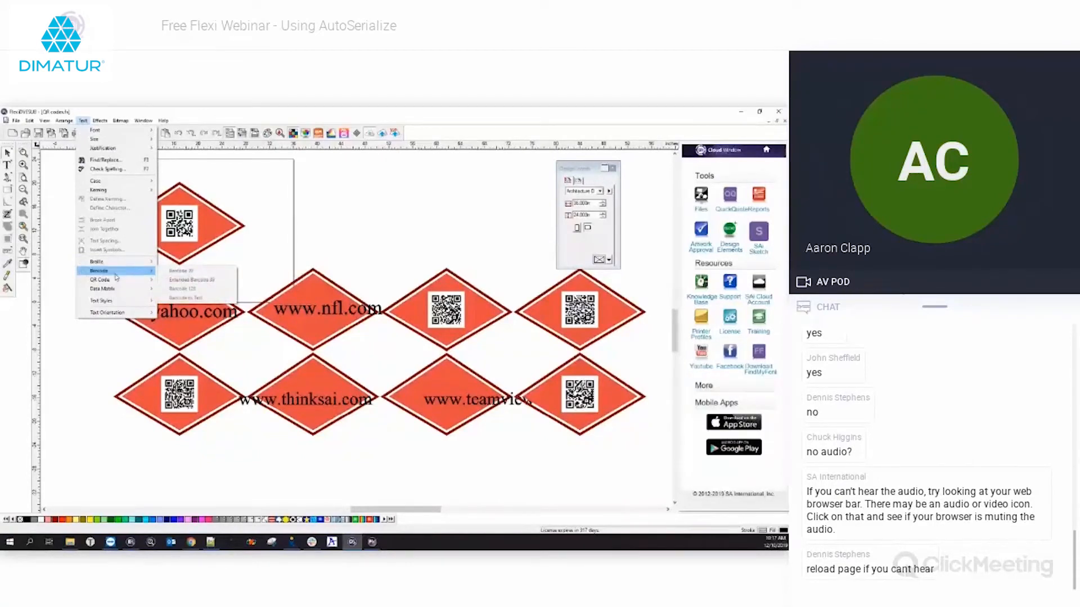
pyautogui.moveTo(122, 294)
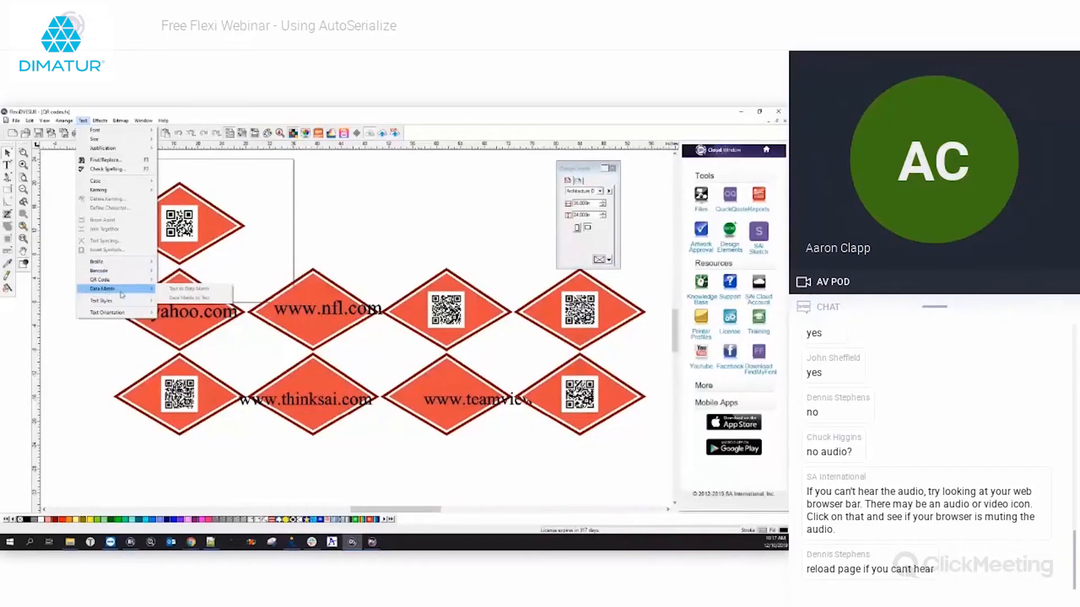
pyautogui.click(84, 121)
pyautogui.click(85, 121)
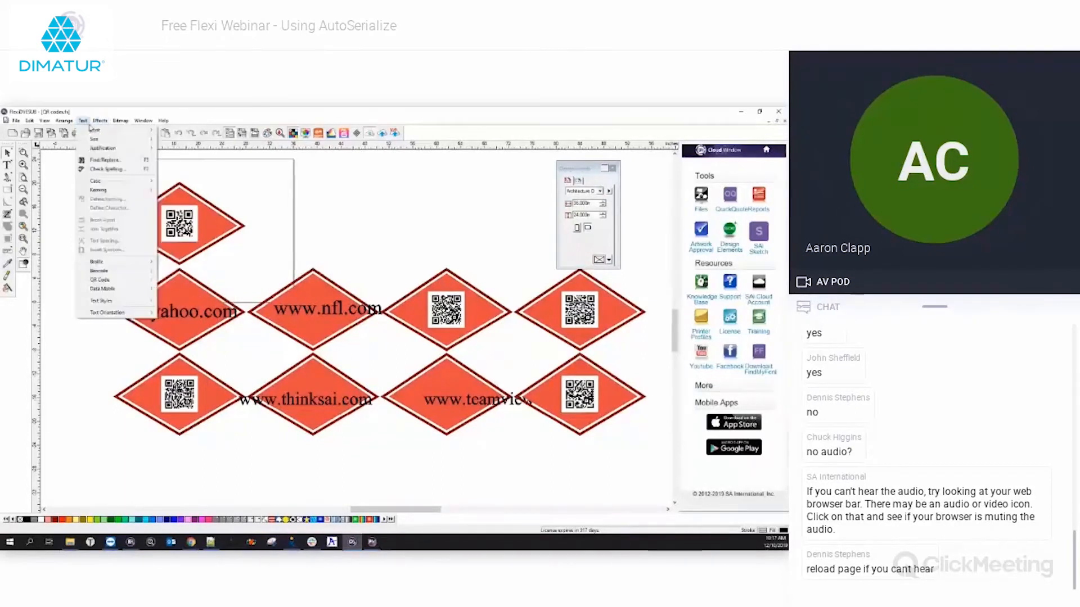
pyautogui.click(87, 124)
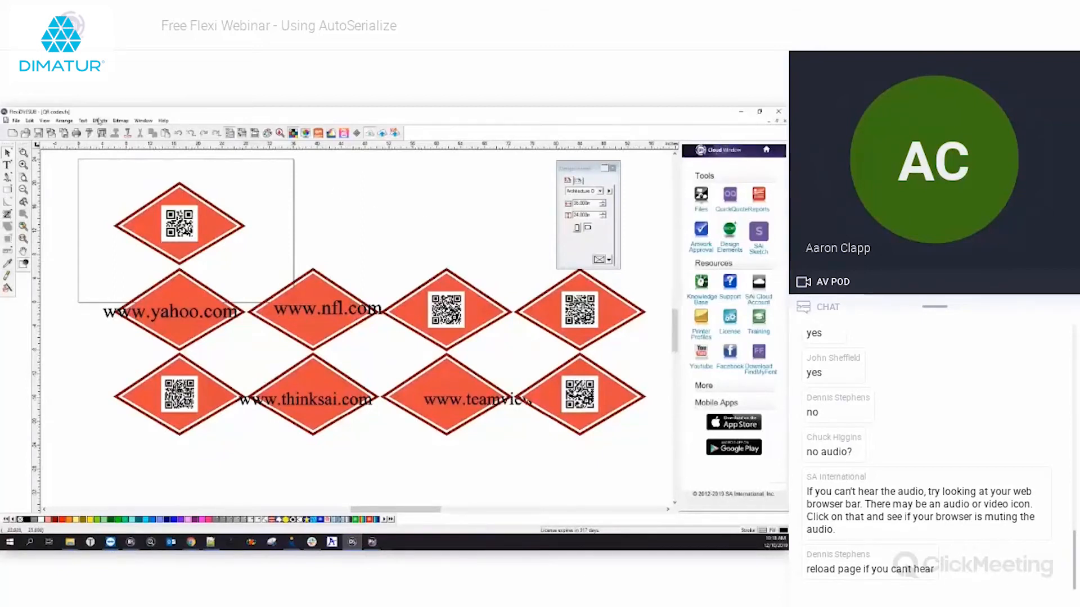
pyautogui.click(64, 121)
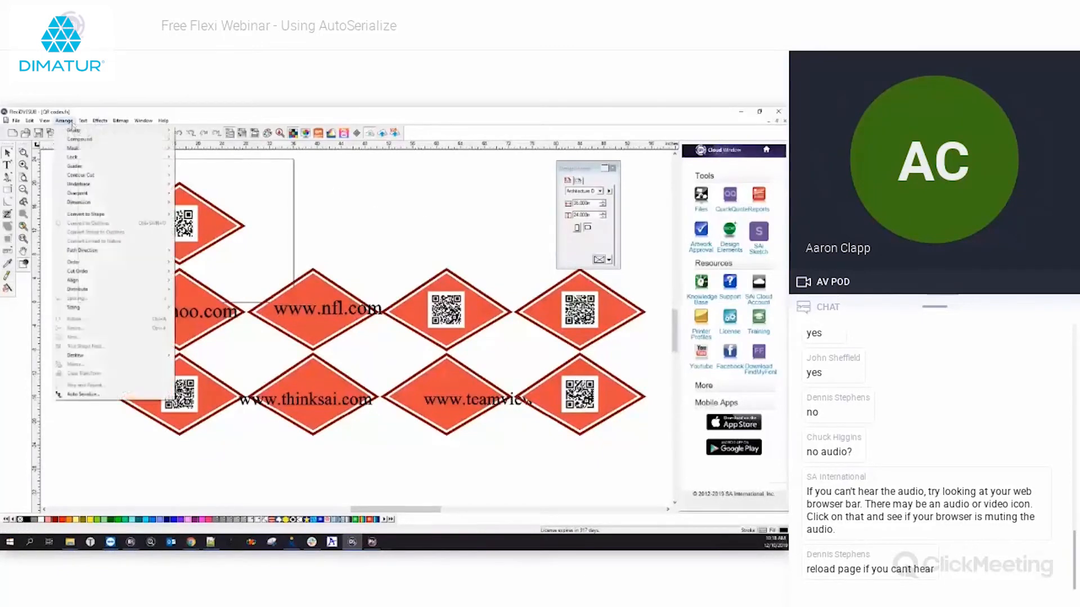
pyautogui.click(82, 394)
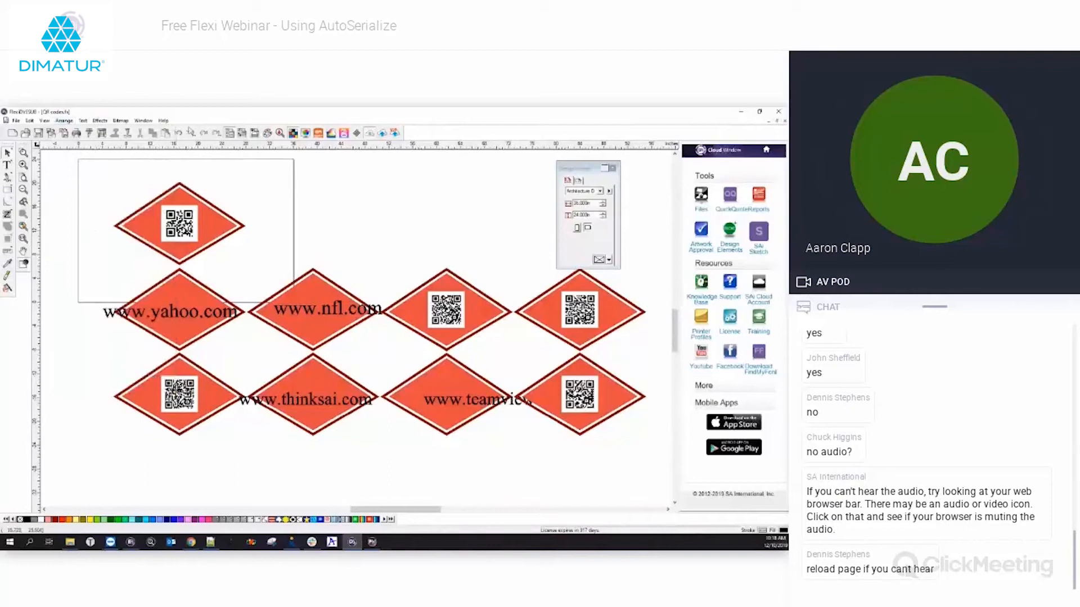
# Step: Switch to the AutoS Names document, select the whole Employee Name template sign and start Auto Serialize on it
pyautogui.click(143, 121)
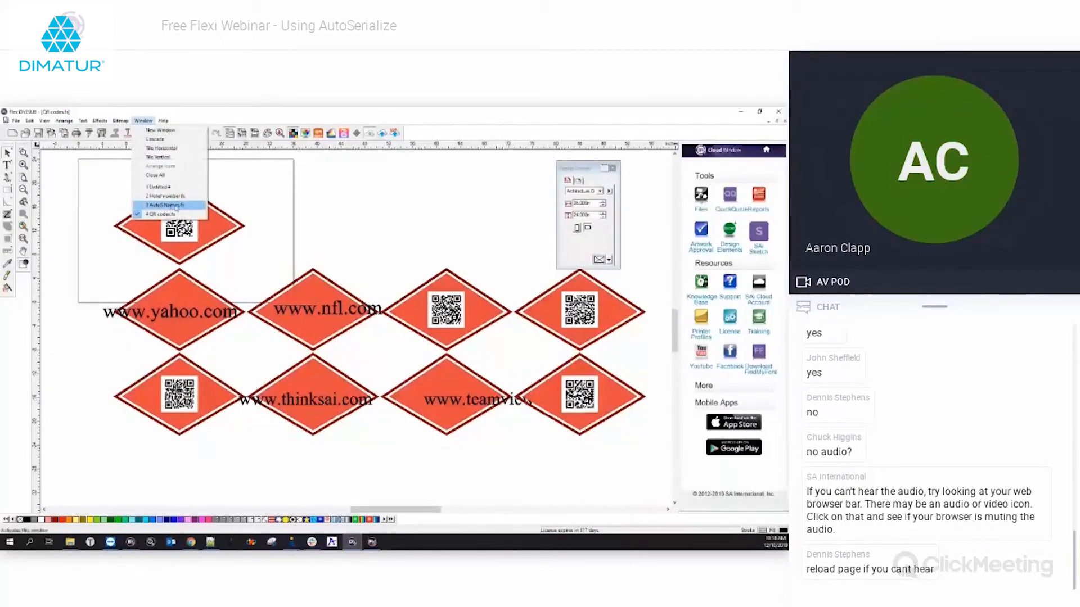
pyautogui.click(166, 206)
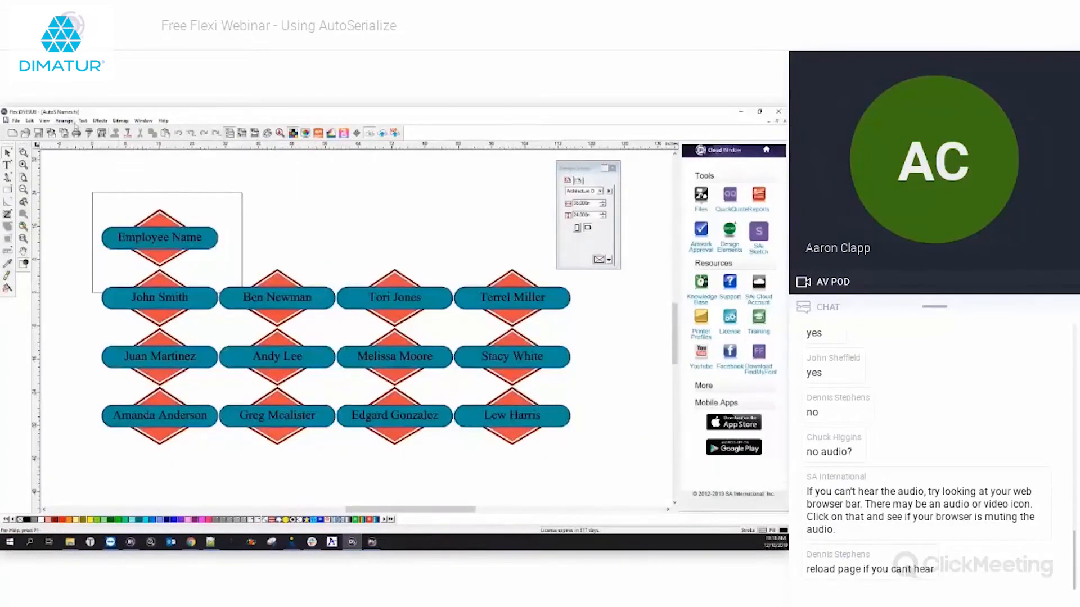
pyautogui.moveTo(94, 194); pyautogui.dragTo(237, 272)
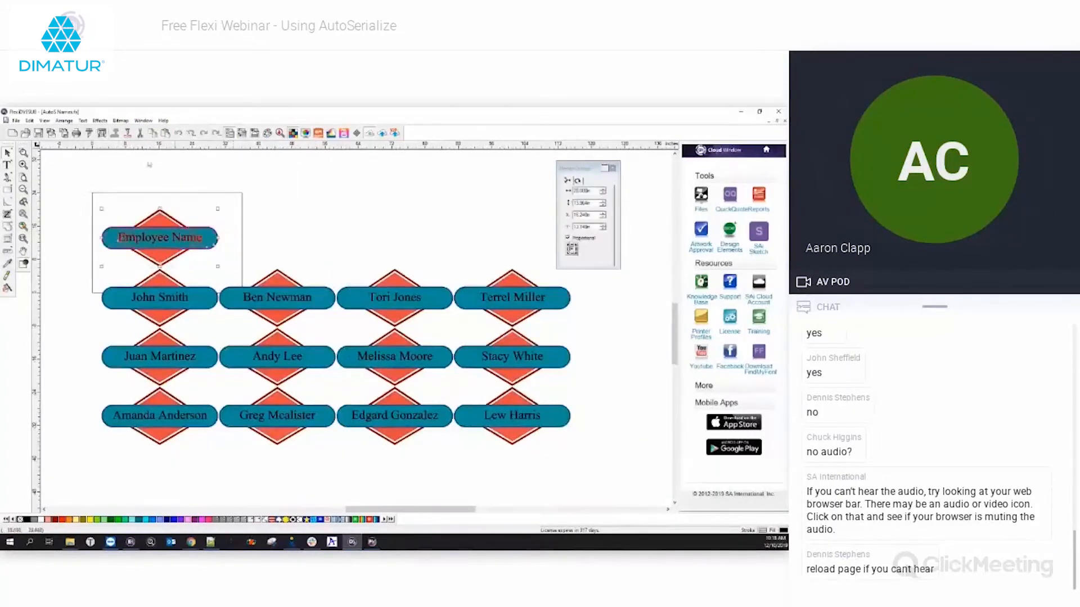
pyautogui.click(66, 121)
pyautogui.click(73, 394)
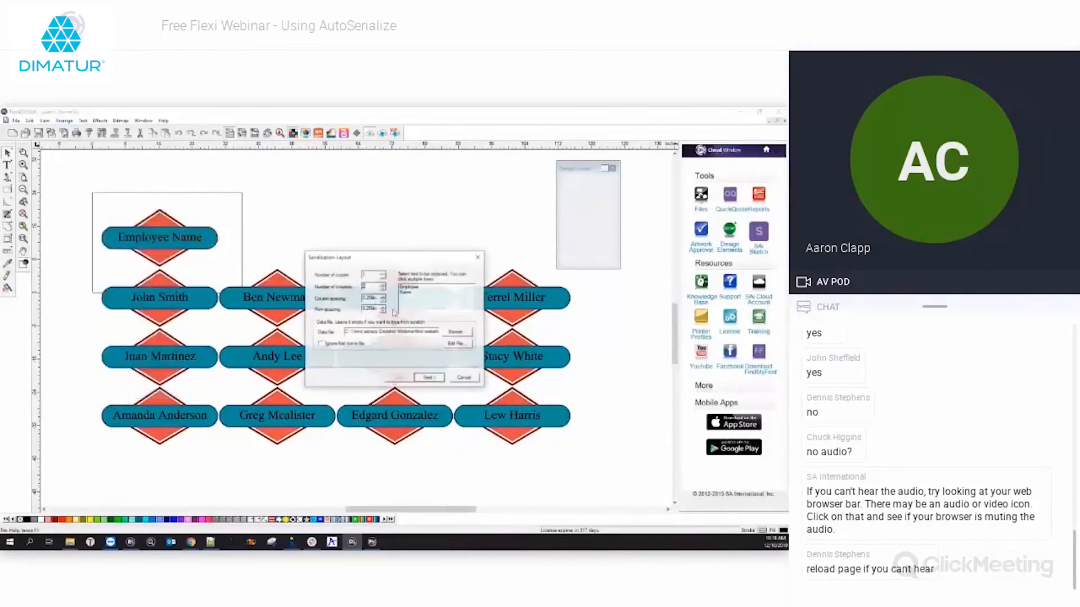
# Step: Choose both Employee and Name as the text to replace and proceed to the data source
pyautogui.click(429, 380)
pyautogui.click(430, 341)
pyautogui.click(417, 290)
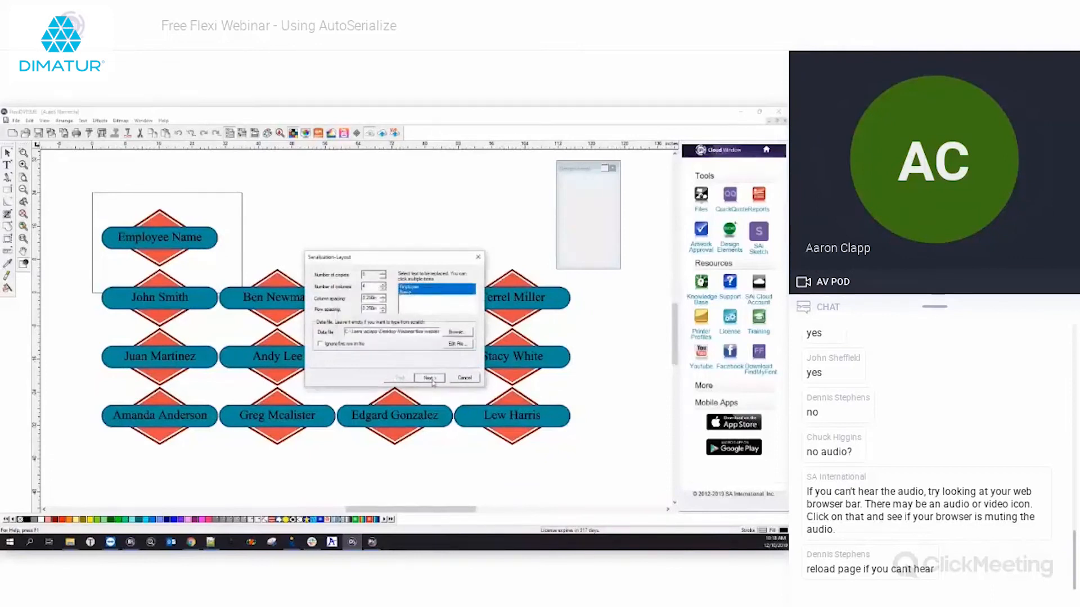
pyautogui.click(430, 377)
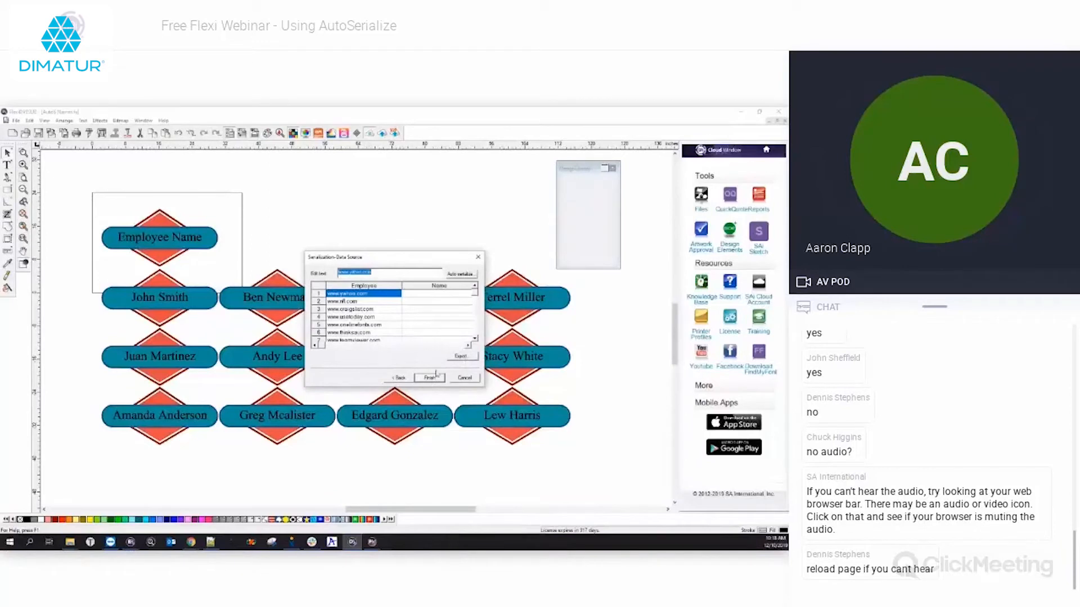
# Step: Return to the serialization layout and load names.txt from the Webinar Files folder as the data file
pyautogui.click(401, 377)
pyautogui.click(461, 333)
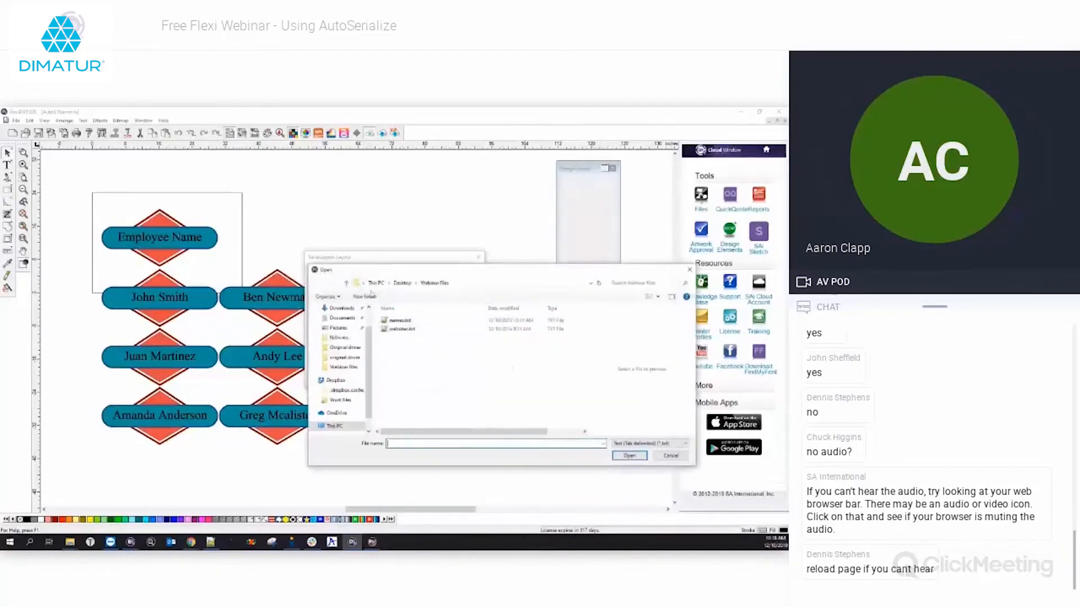
pyautogui.doubleClick(400, 320)
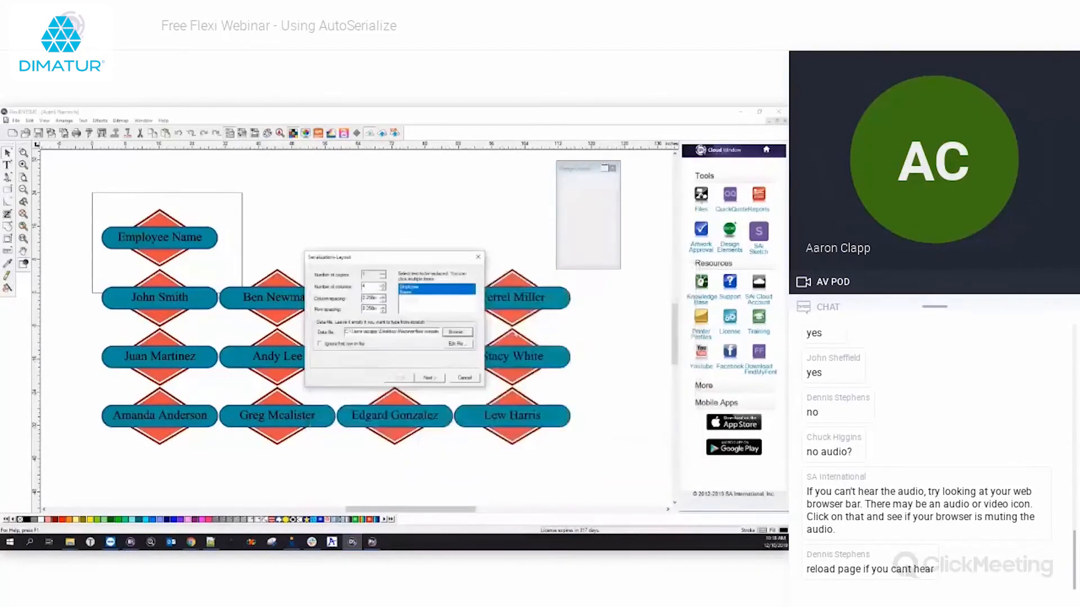
# Step: Proceed to the serialization data source, export the name table as tab-delimited text to Data.txt in Webinar Files, and leave Auto Serialize
pyautogui.click(429, 378)
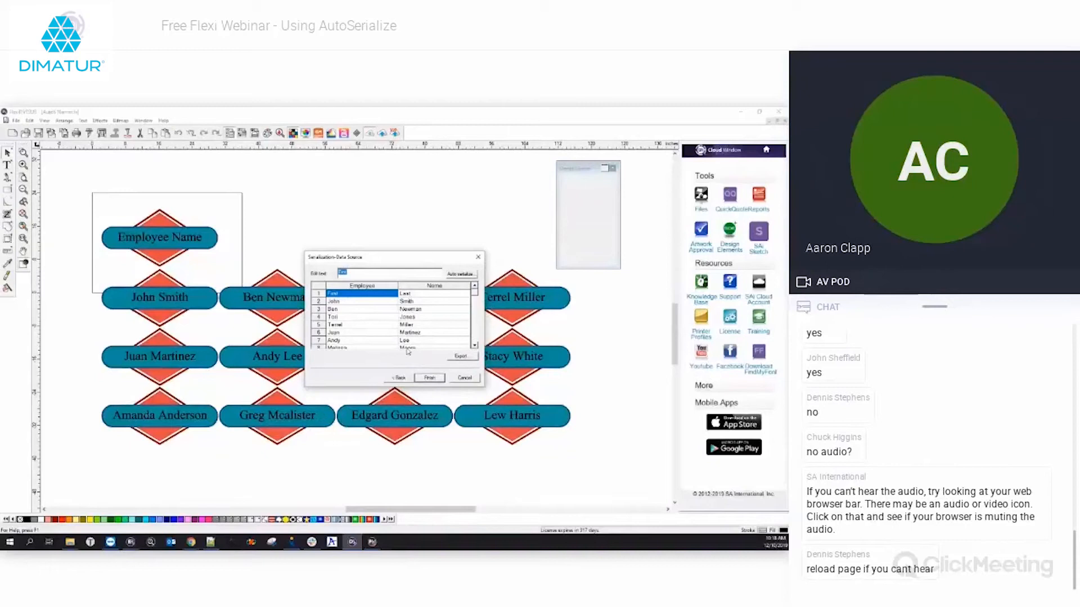
pyautogui.moveTo(409, 258); pyautogui.dragTo(371, 194)
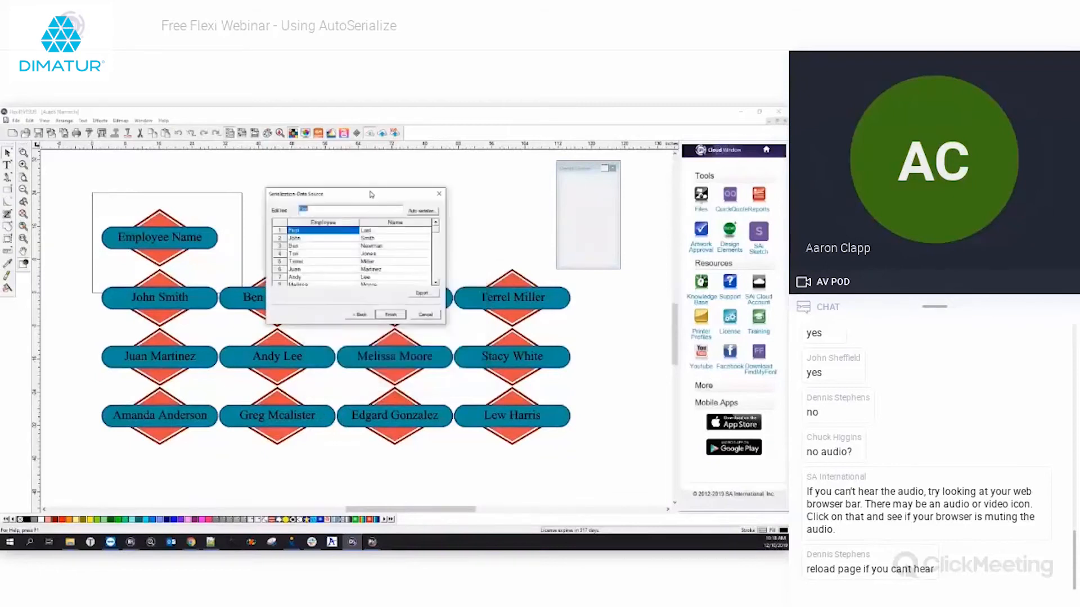
pyautogui.click(420, 293)
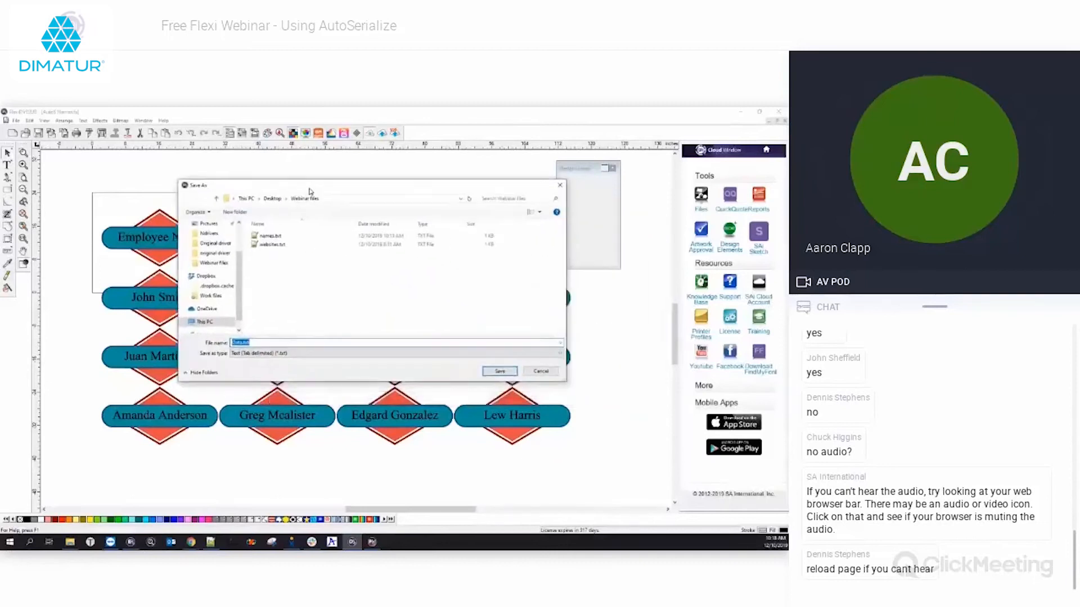
pyautogui.click(291, 352)
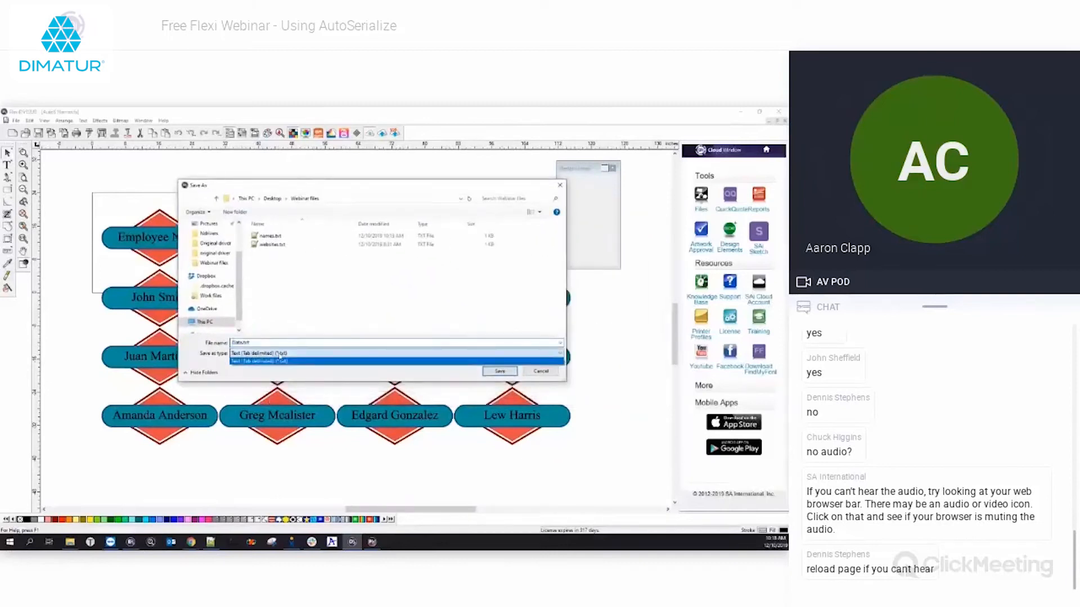
pyautogui.click(239, 363)
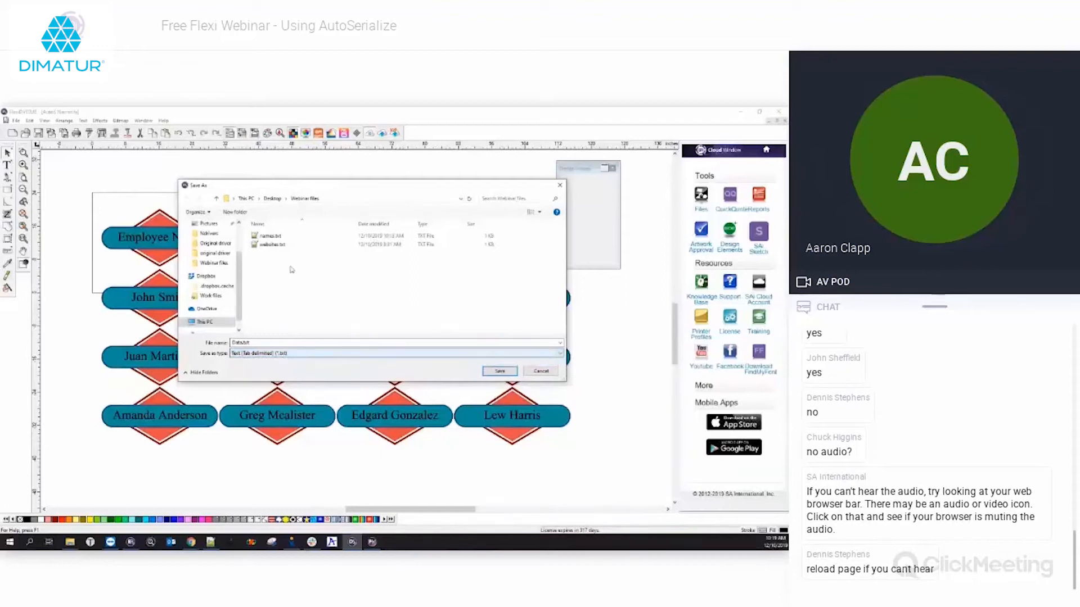
pyautogui.doubleClick(231, 343)
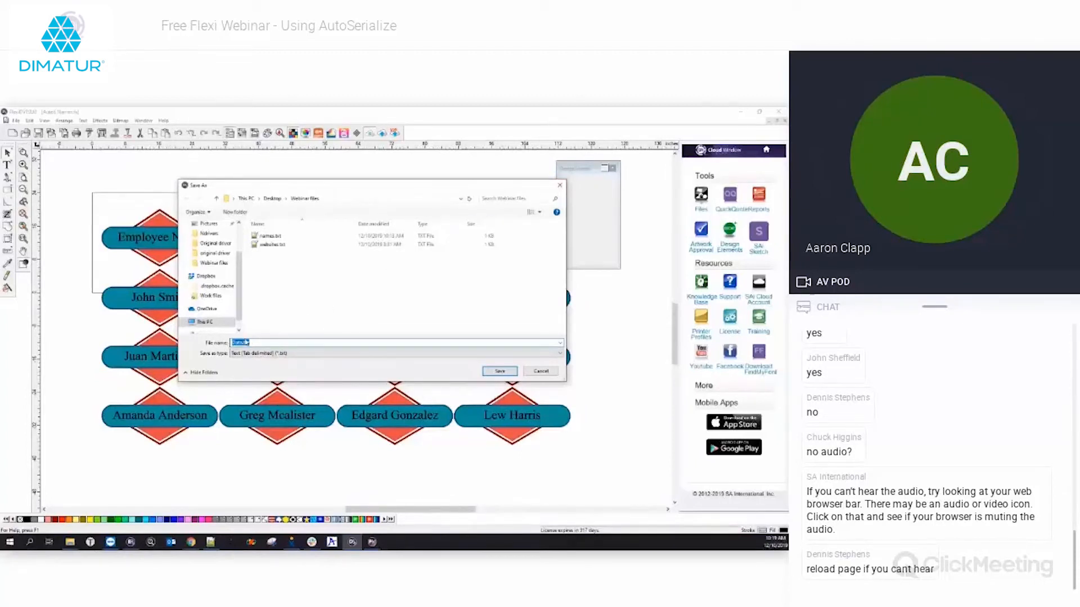
pyautogui.click(497, 370)
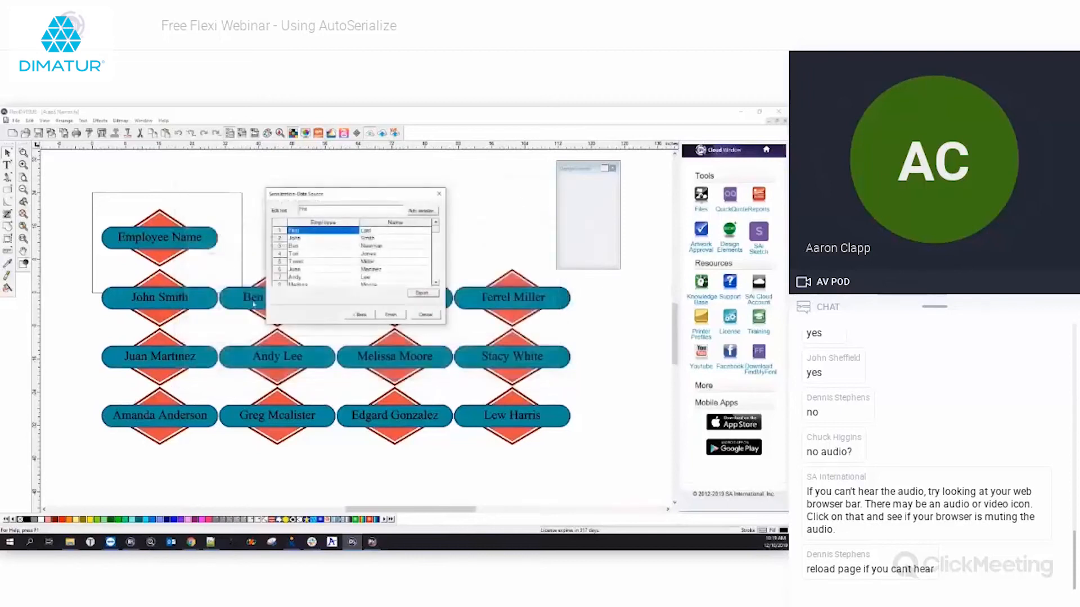
pyautogui.click(438, 195)
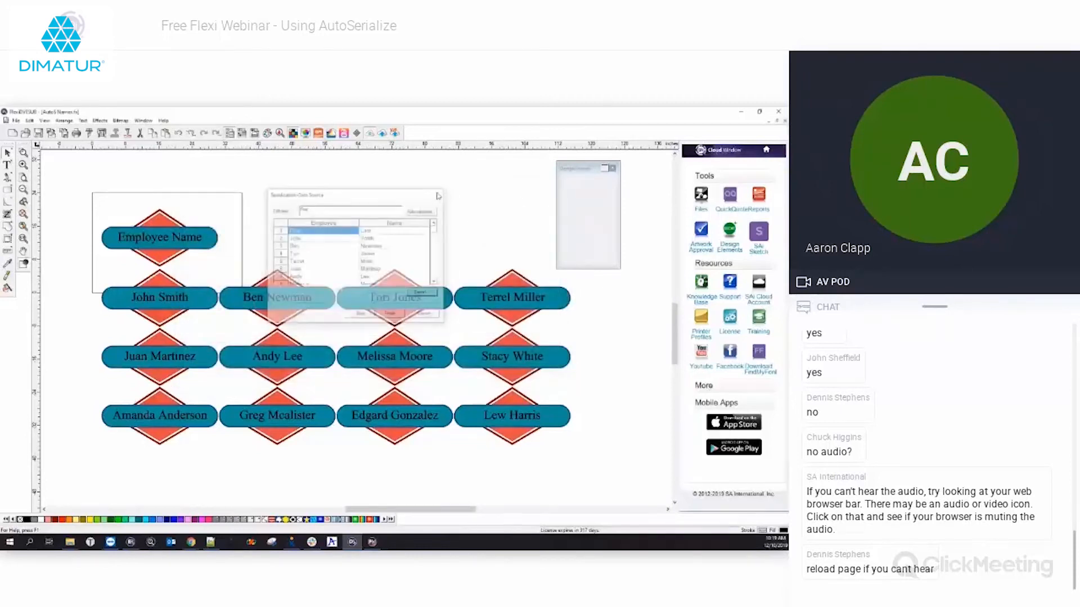
# Step: Switch to the Hotel number document and clear the selection of the template sign
pyautogui.click(121, 120)
pyautogui.moveTo(143, 121)
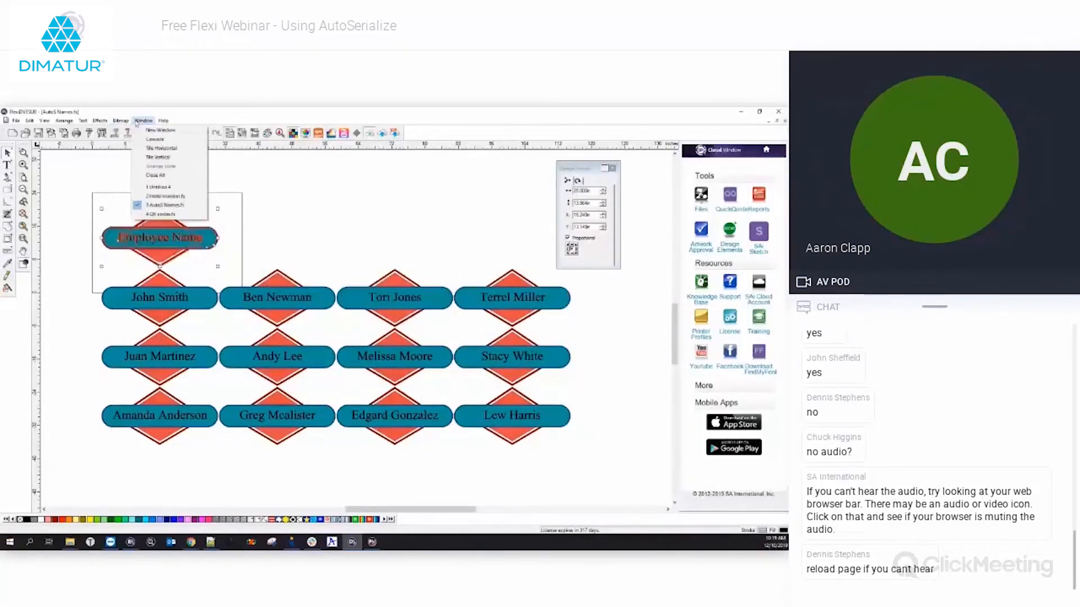
pyautogui.click(151, 196)
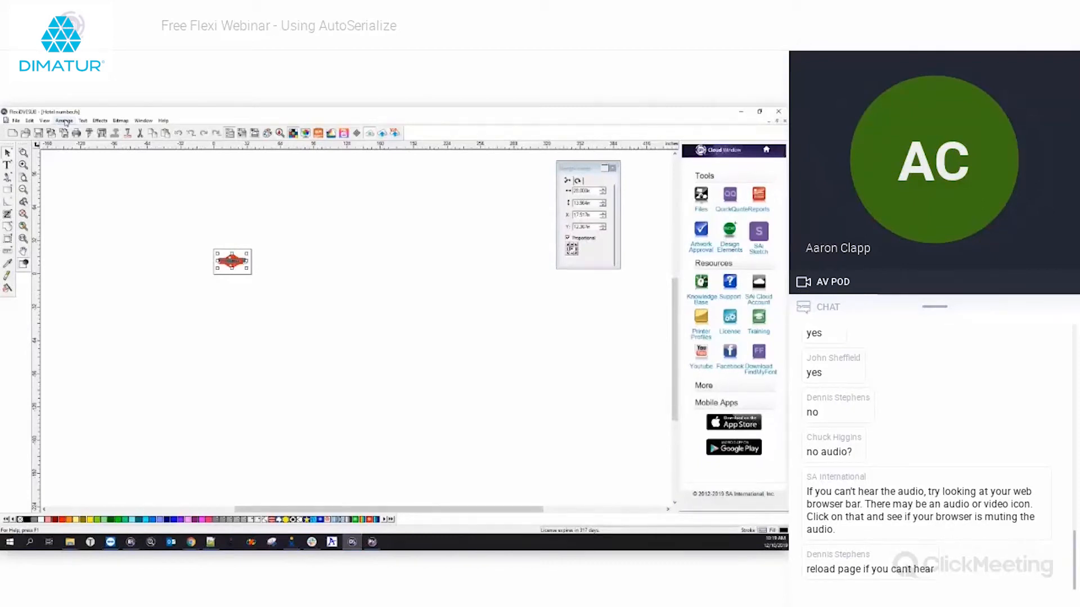
pyautogui.moveTo(200, 239); pyautogui.dragTo(282, 292)
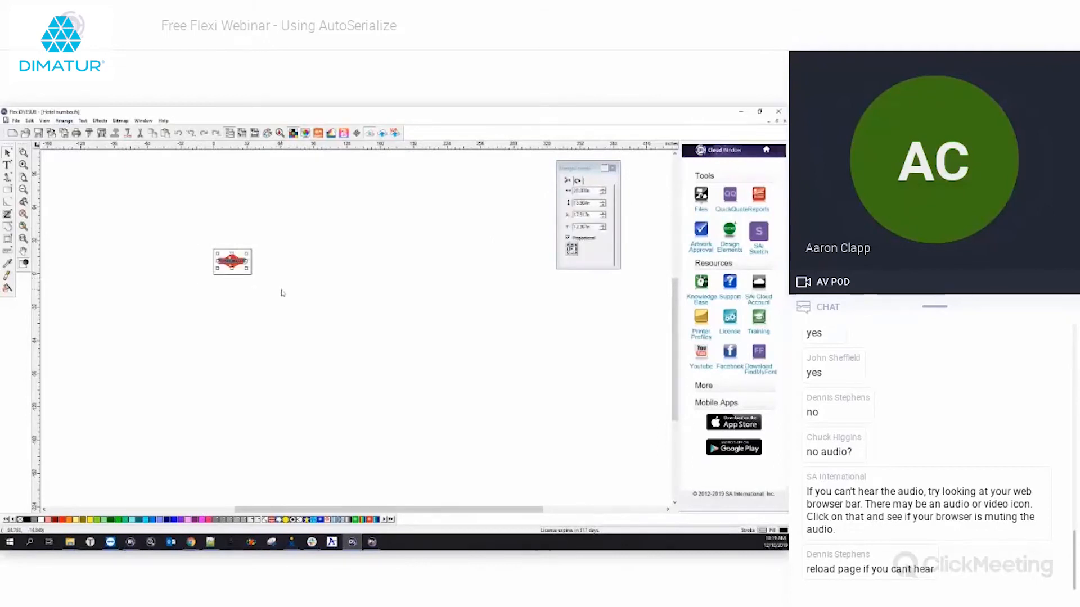
pyautogui.click(299, 258)
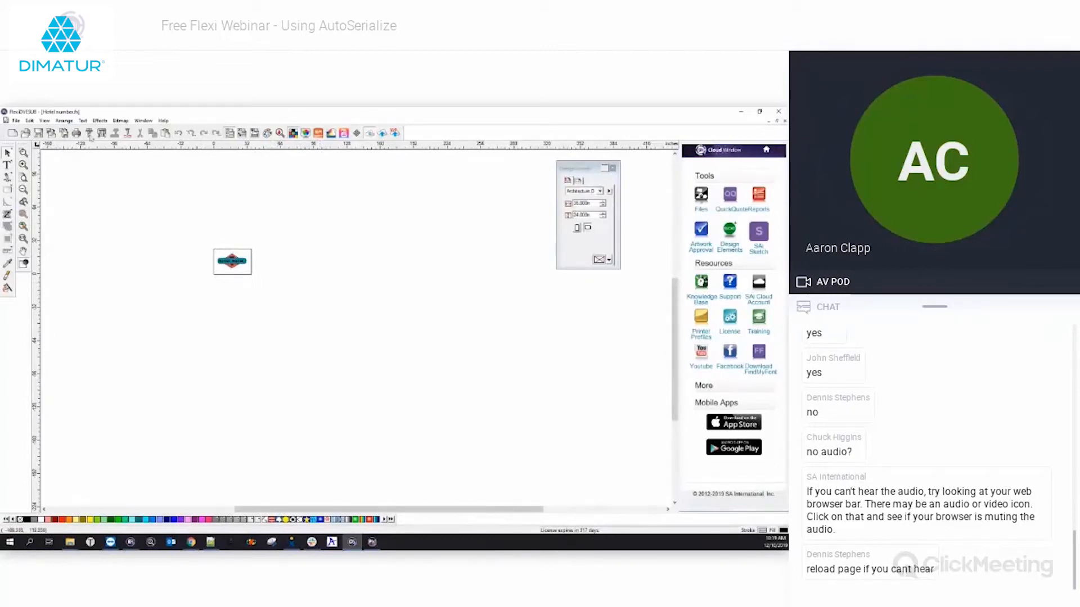
# Step: Select the whole Aztec Hotel template sign and open Auto Serialize to view its layout options
pyautogui.click(45, 121)
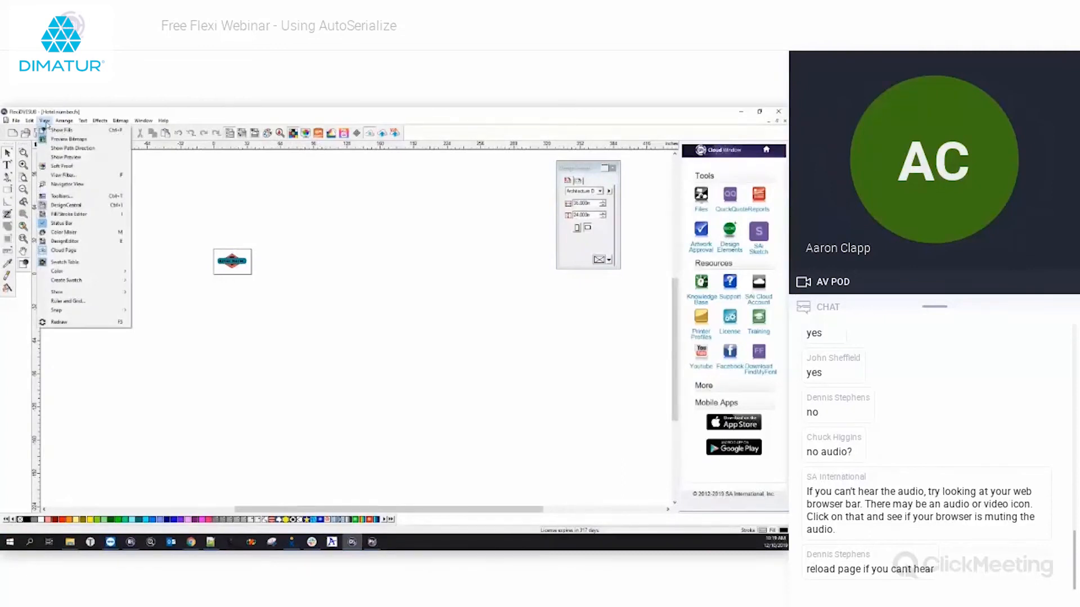
pyautogui.click(233, 198)
pyautogui.scroll(4, 259, 248)
pyautogui.scroll(5, 256, 261)
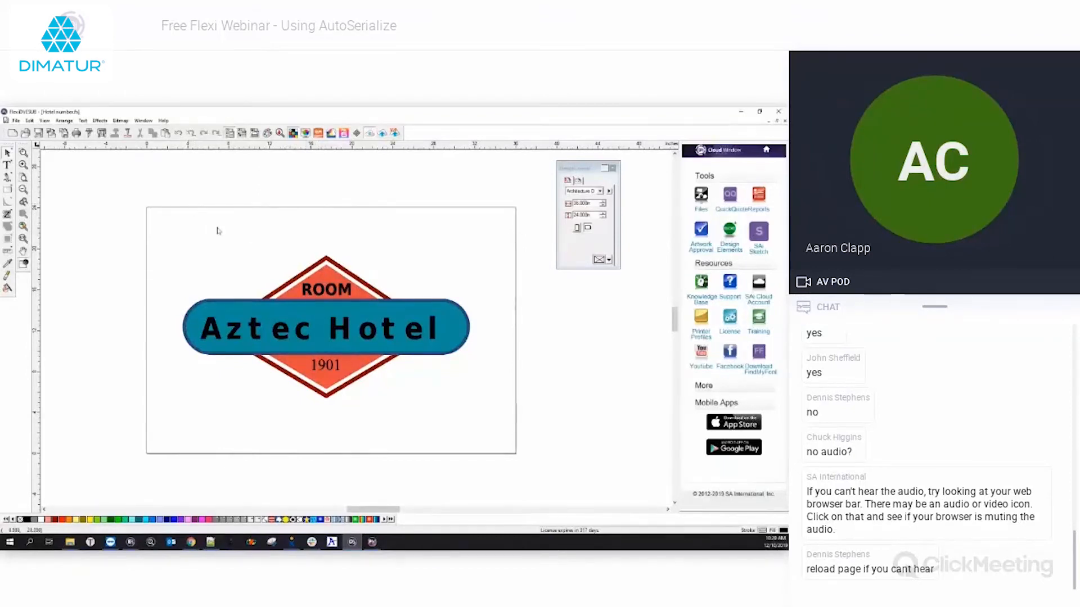
pyautogui.moveTo(137, 220); pyautogui.dragTo(553, 436)
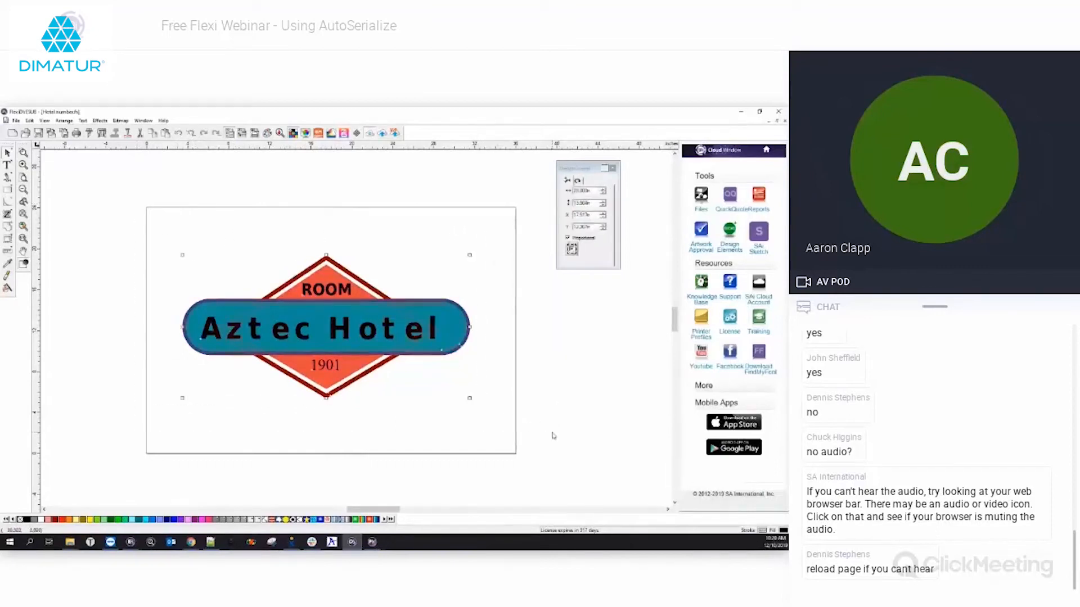
pyautogui.click(64, 120)
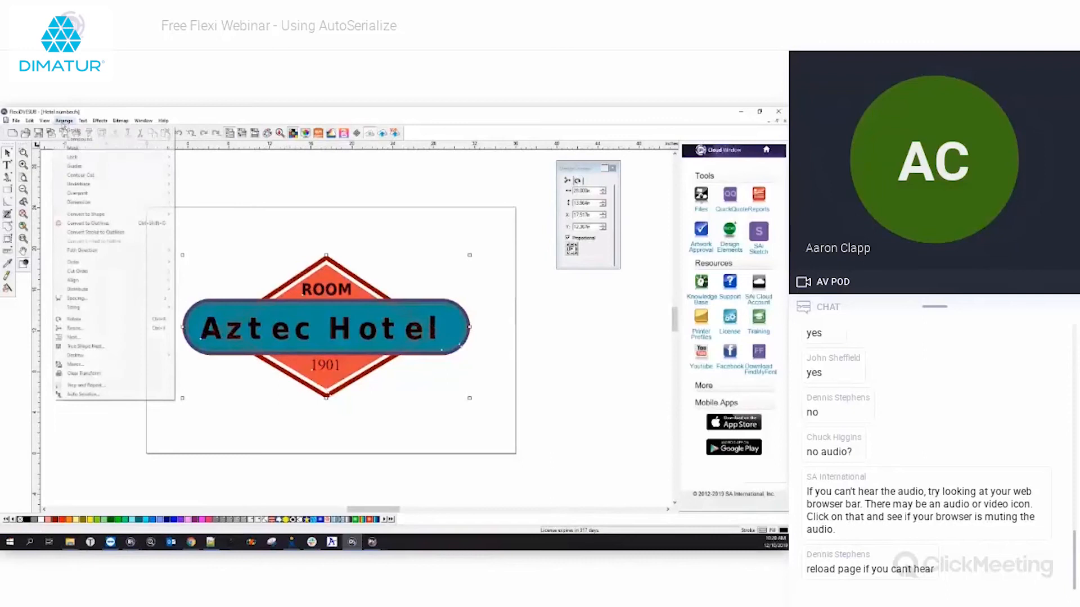
pyautogui.click(97, 395)
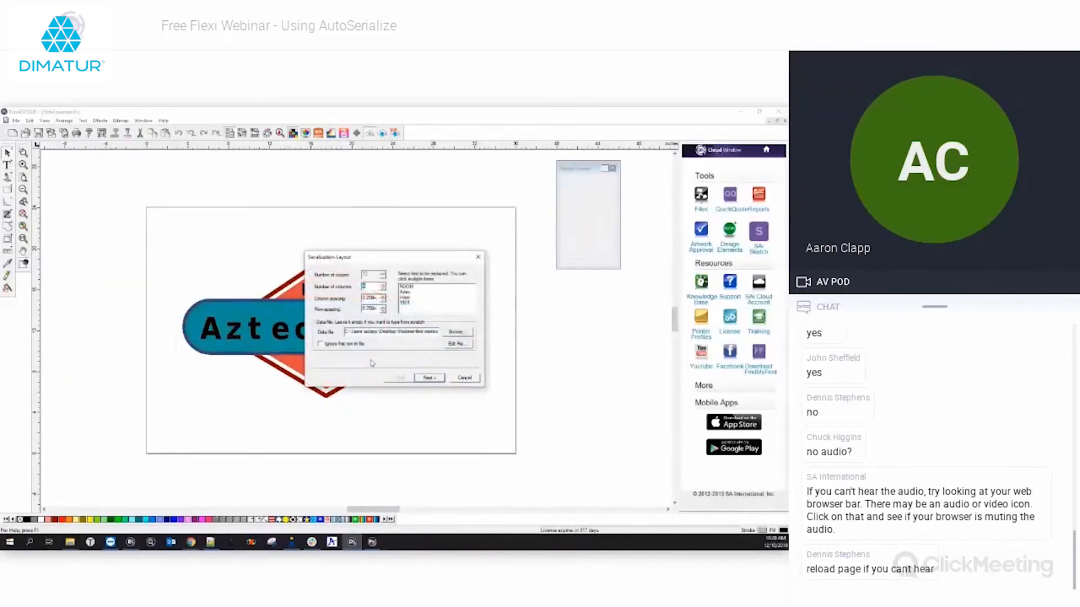
pyautogui.moveTo(401, 259); pyautogui.dragTo(339, 273)
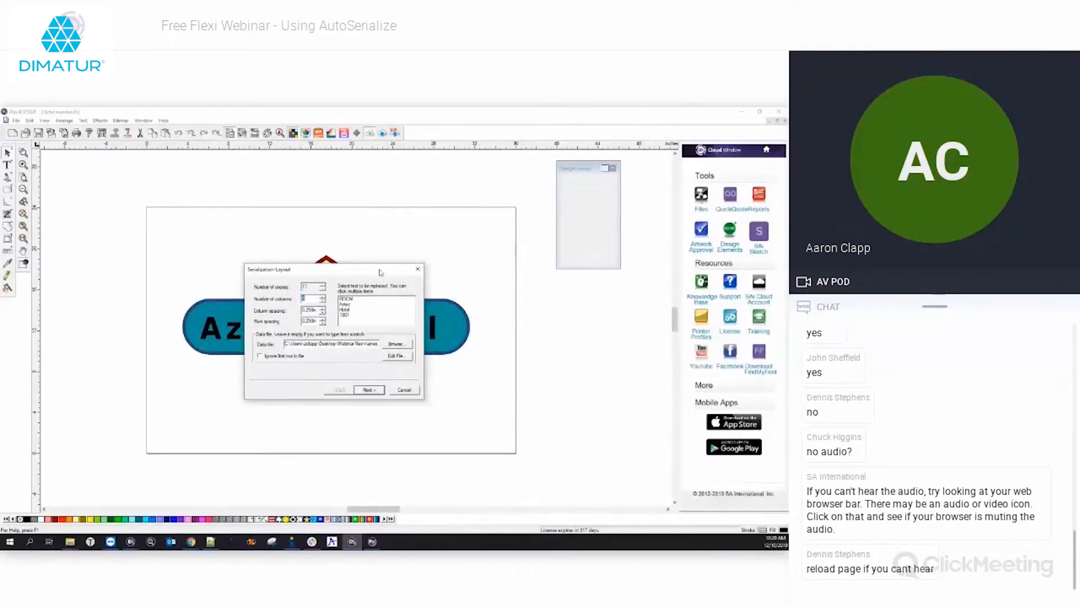
# Step: Switch to Notepad++, examine the header row and the spacing between first and last names in names.txt, and dismiss the serialization layout
pyautogui.click(210, 541)
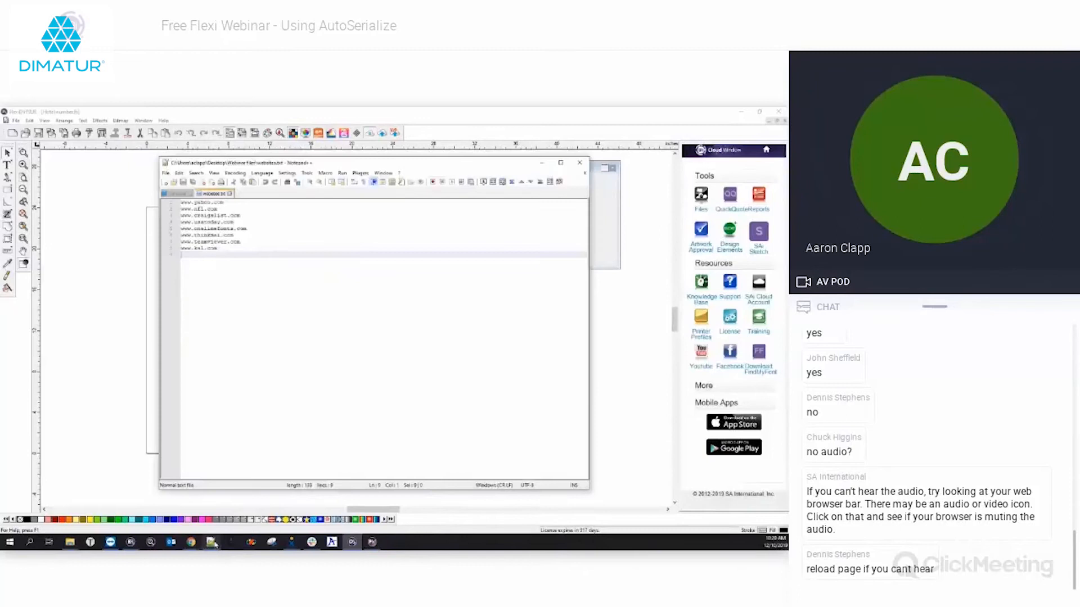
pyautogui.click(179, 193)
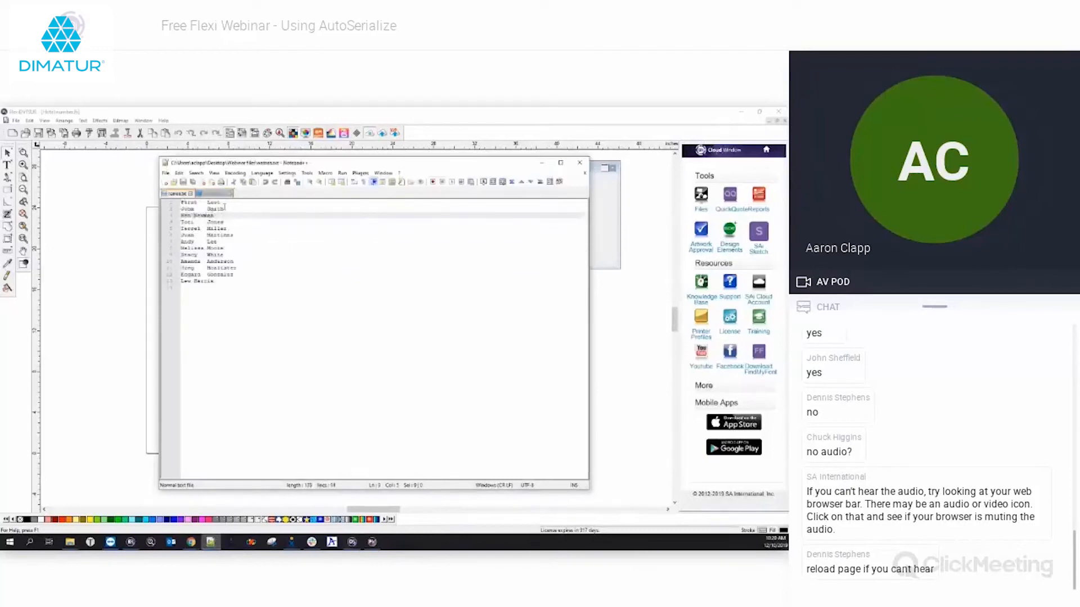
pyautogui.moveTo(222, 203); pyautogui.dragTo(173, 203)
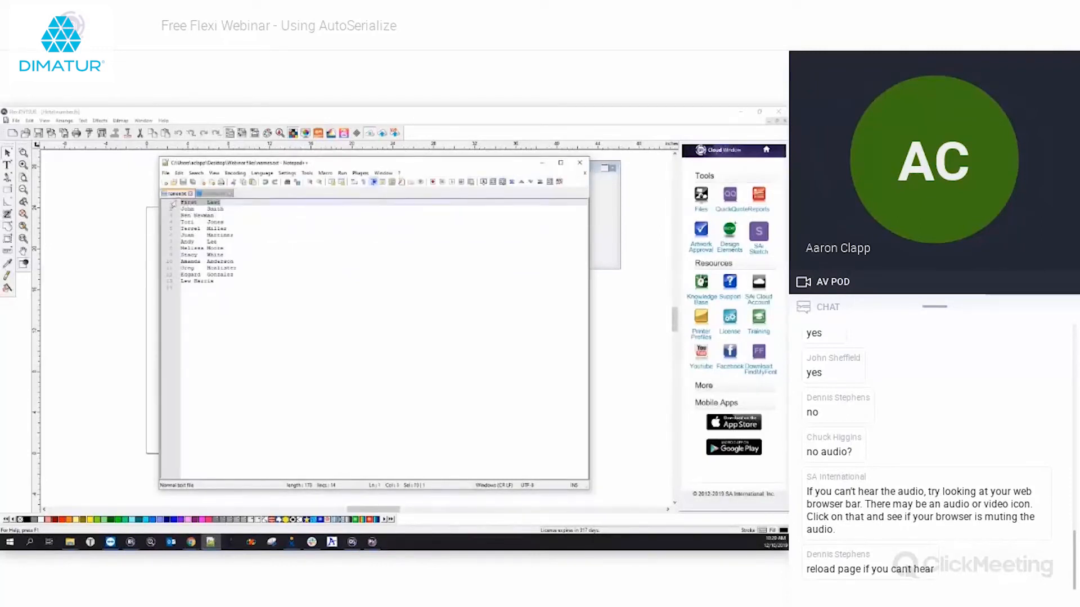
pyautogui.click(202, 209)
pyautogui.click(202, 216)
pyautogui.click(203, 222)
pyautogui.click(203, 229)
pyautogui.click(202, 235)
pyautogui.click(203, 242)
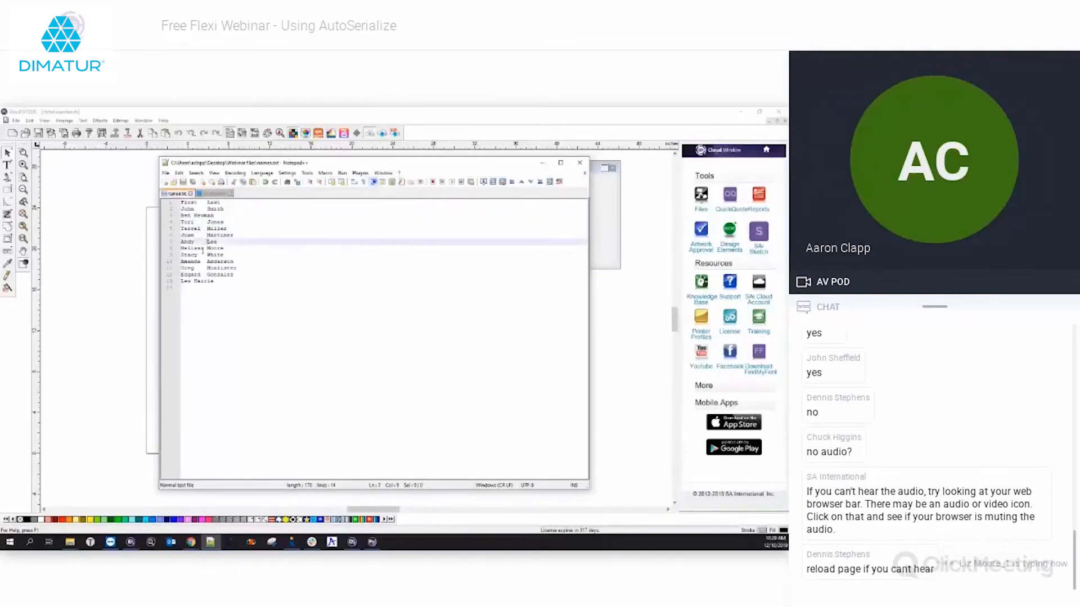
pyautogui.click(203, 248)
pyautogui.click(204, 255)
pyautogui.click(205, 262)
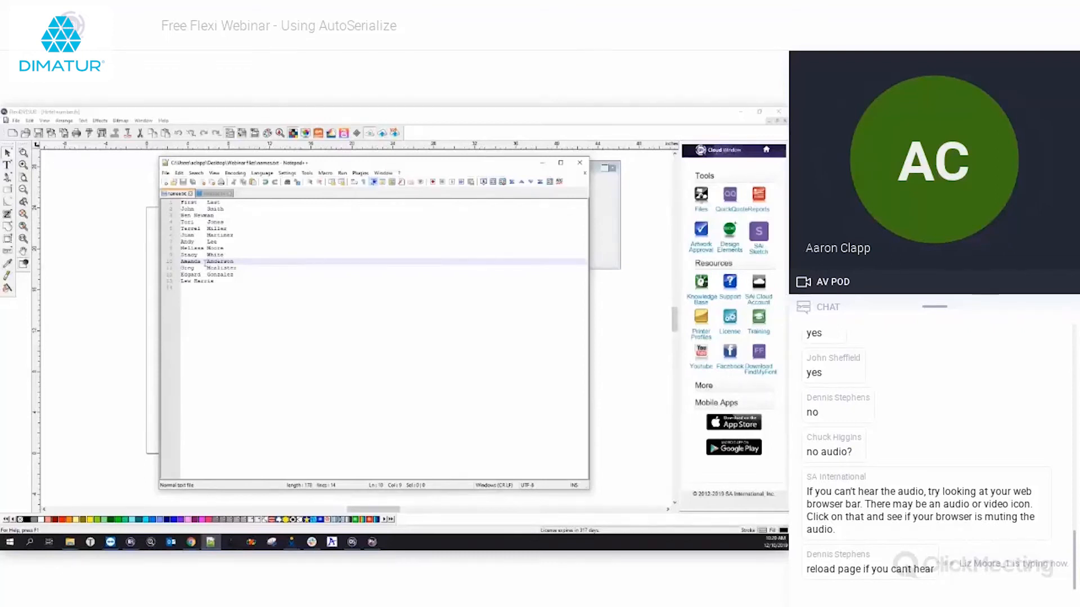
pyautogui.click(542, 163)
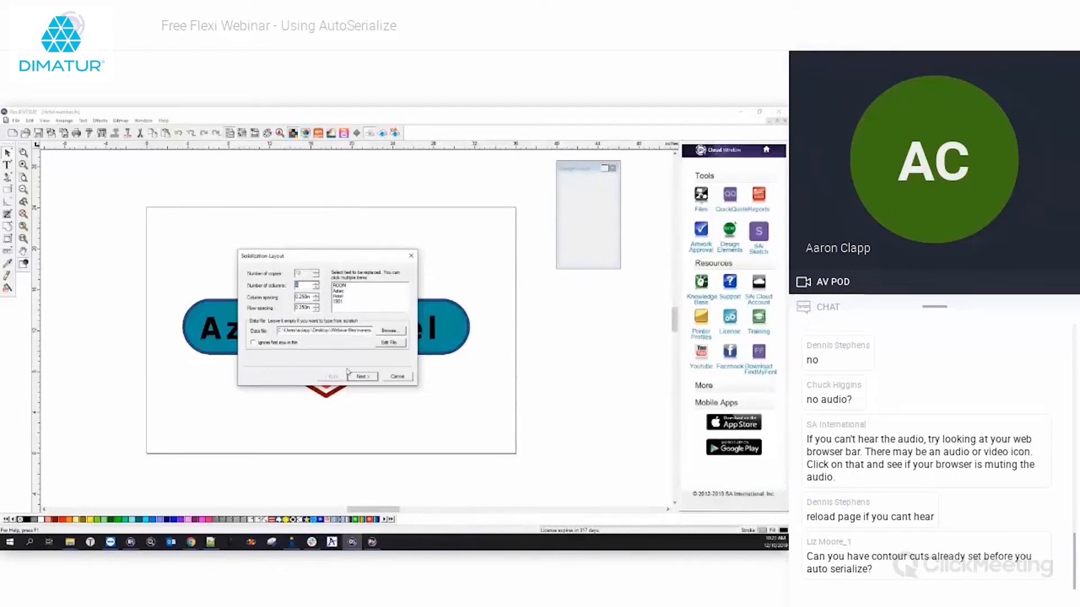
pyautogui.click(412, 257)
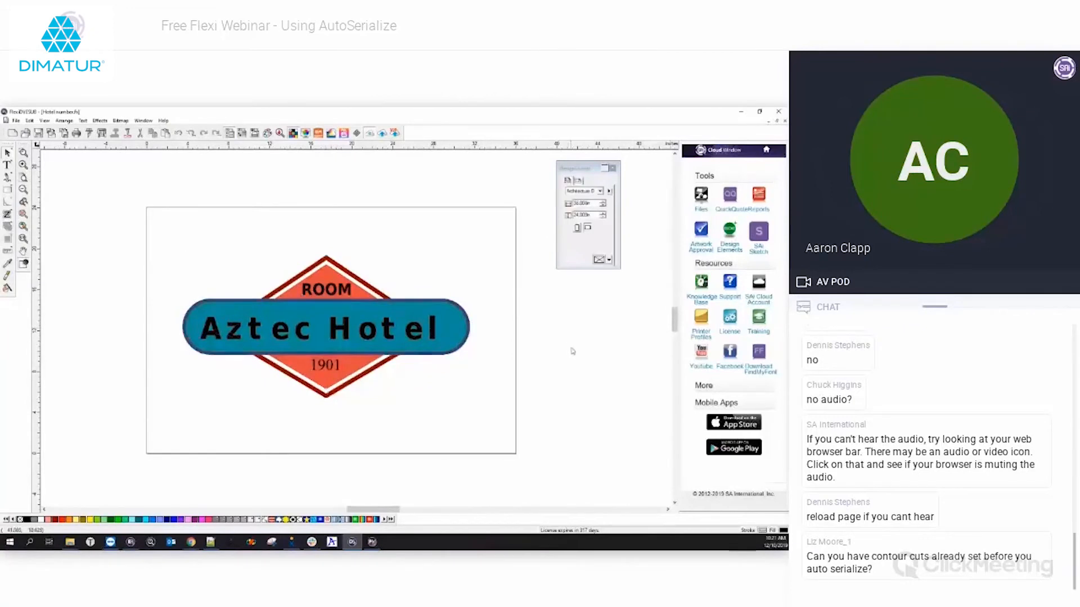
# Step: Add a 0.250 in contour cut around the whole Aztec Hotel sign and start Auto Serialize with 1901 as the text to replace
pyautogui.moveTo(158, 239); pyautogui.dragTo(507, 420)
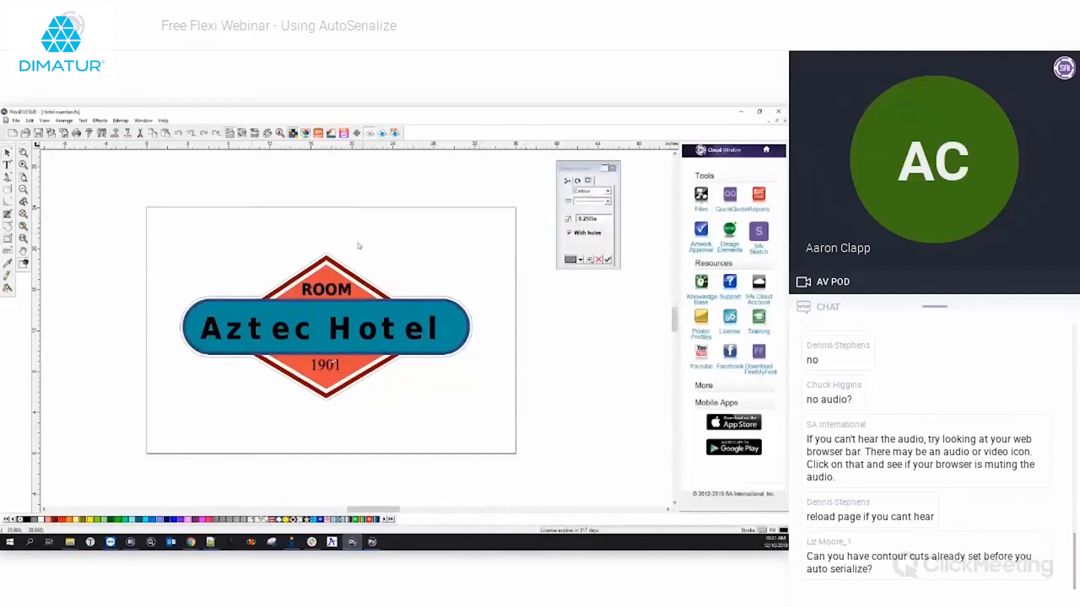
pyautogui.click(62, 121)
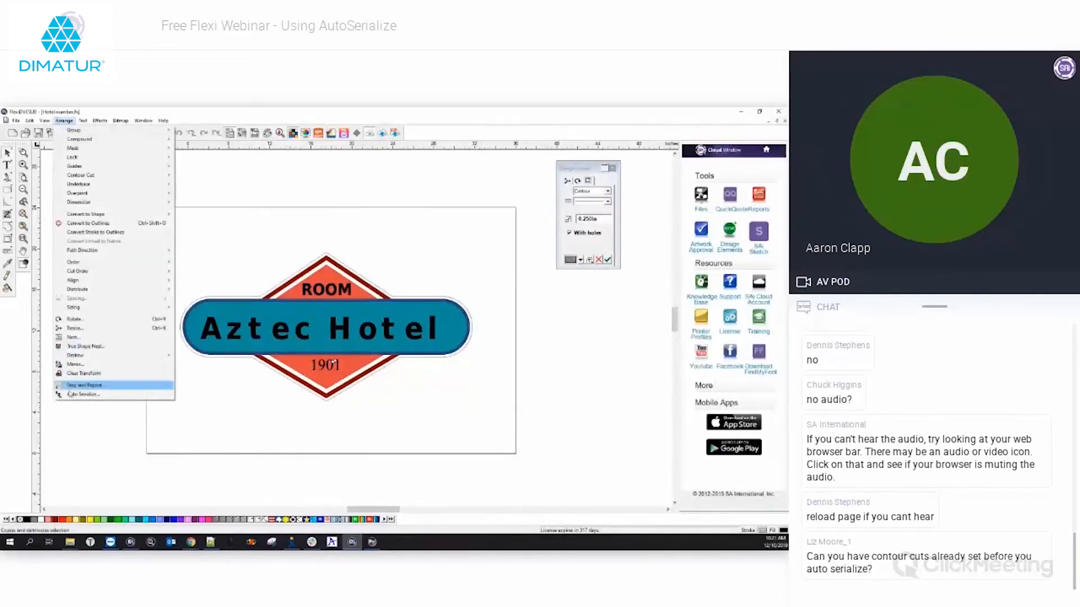
pyautogui.click(62, 391)
pyautogui.click(410, 304)
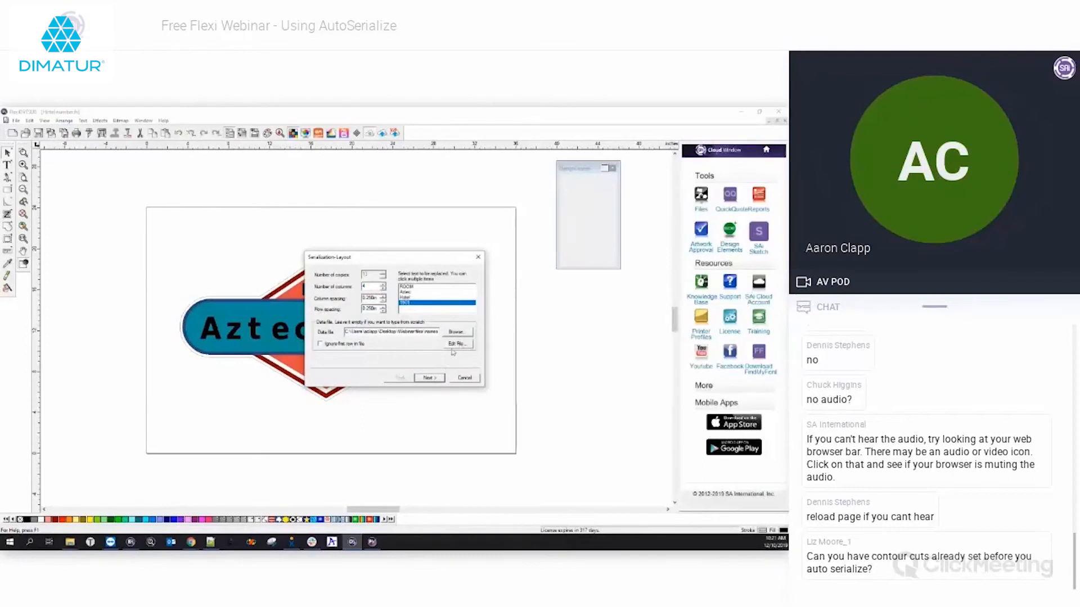
# Step: Clear the data file path in the serialization layout and proceed to an empty data source
pyautogui.moveTo(345, 332); pyautogui.dragTo(452, 342)
pyautogui.press('BackSpace')
pyautogui.press('Tab')
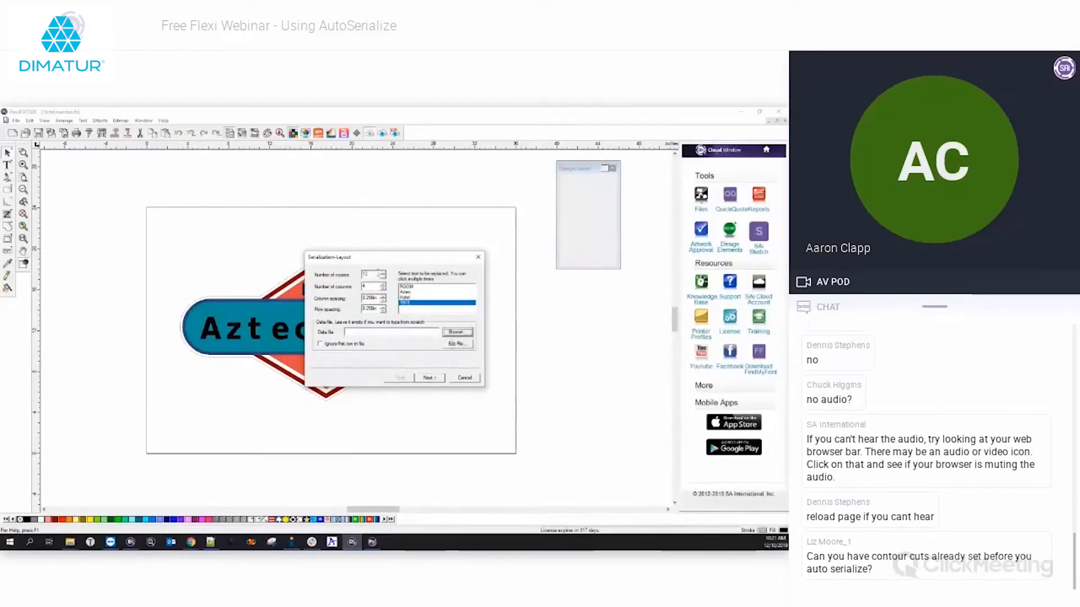
pyautogui.click(430, 379)
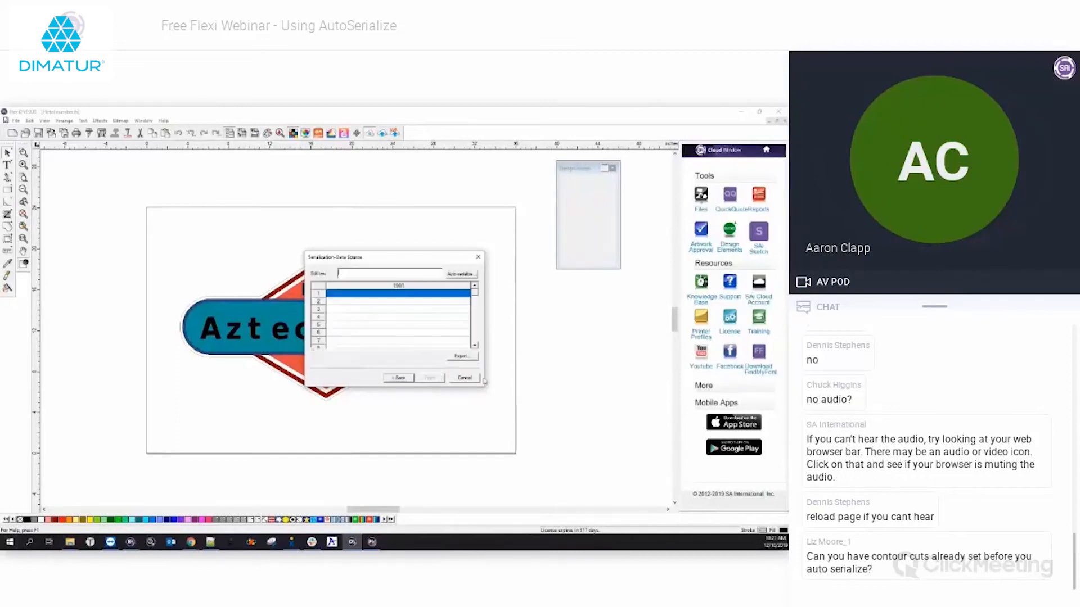
# Step: Fill the data source with a numeric series starting at 1901 and generate the contour-cut room signs
pyautogui.click(460, 273)
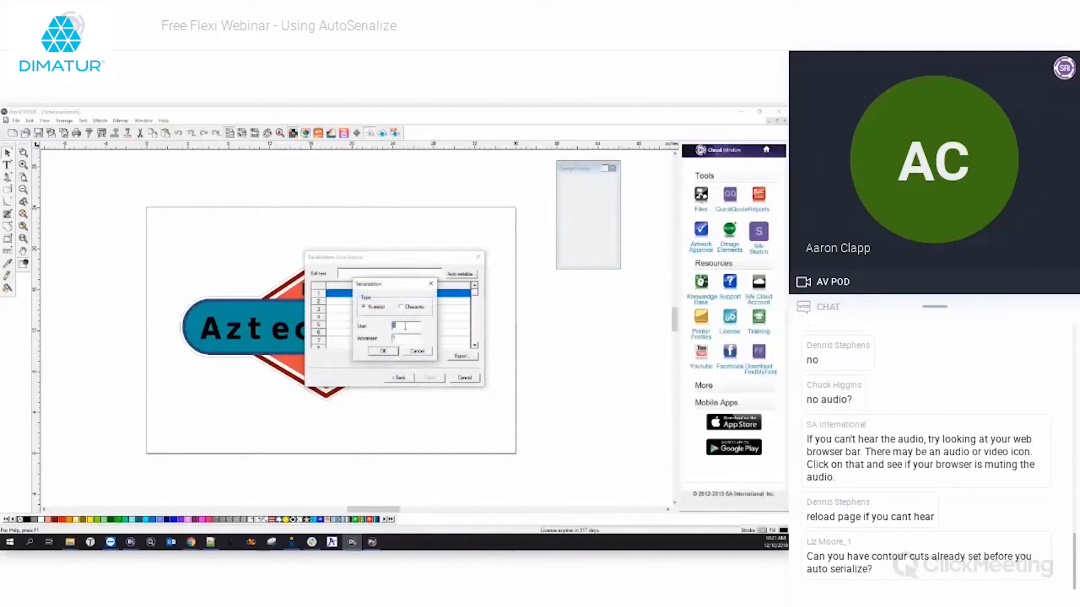
pyautogui.write('1901')
pyautogui.press('Return')
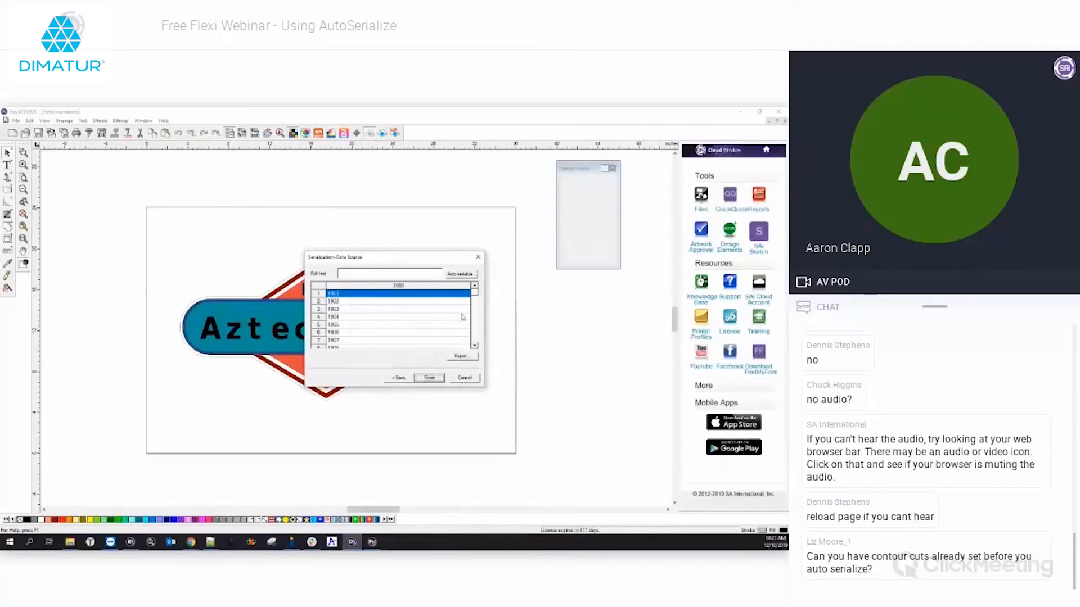
pyautogui.click(430, 378)
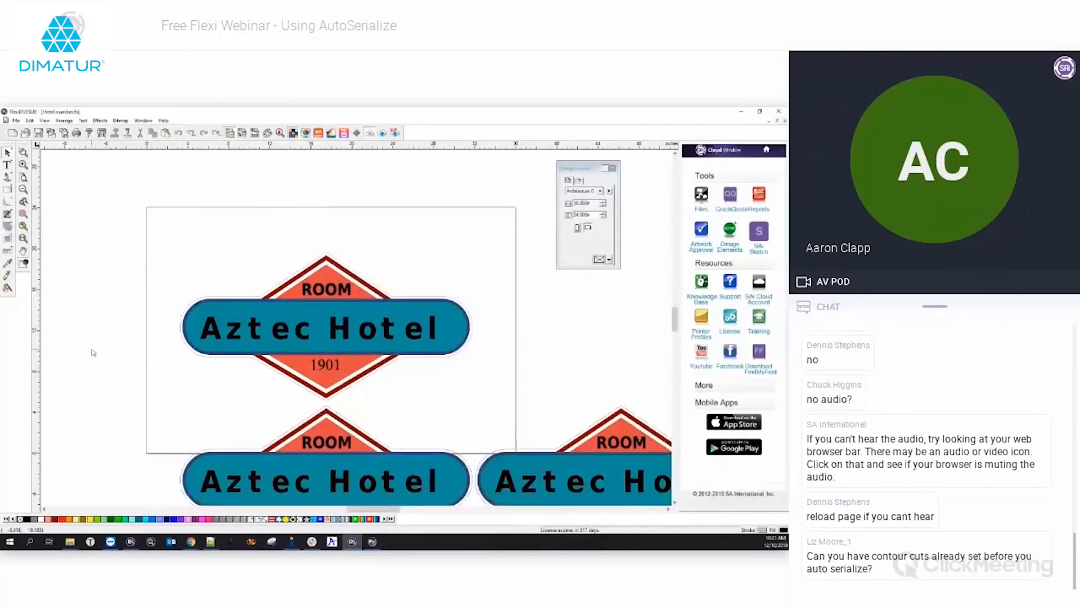
pyautogui.scroll(-3, 89, 353)
pyautogui.scroll(-3, 87, 354)
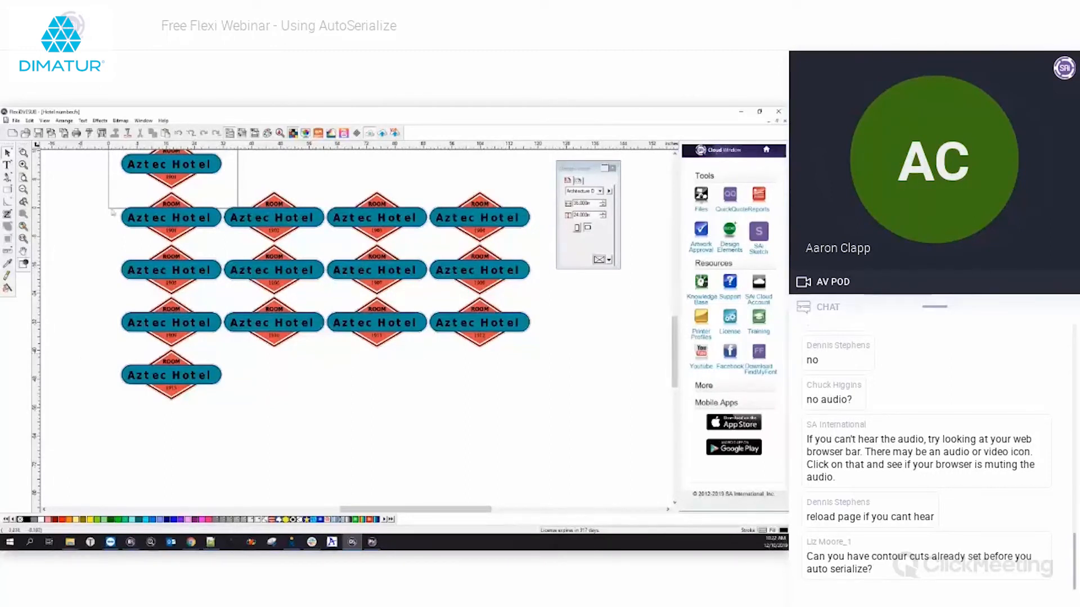
pyautogui.scroll(3, 135, 247)
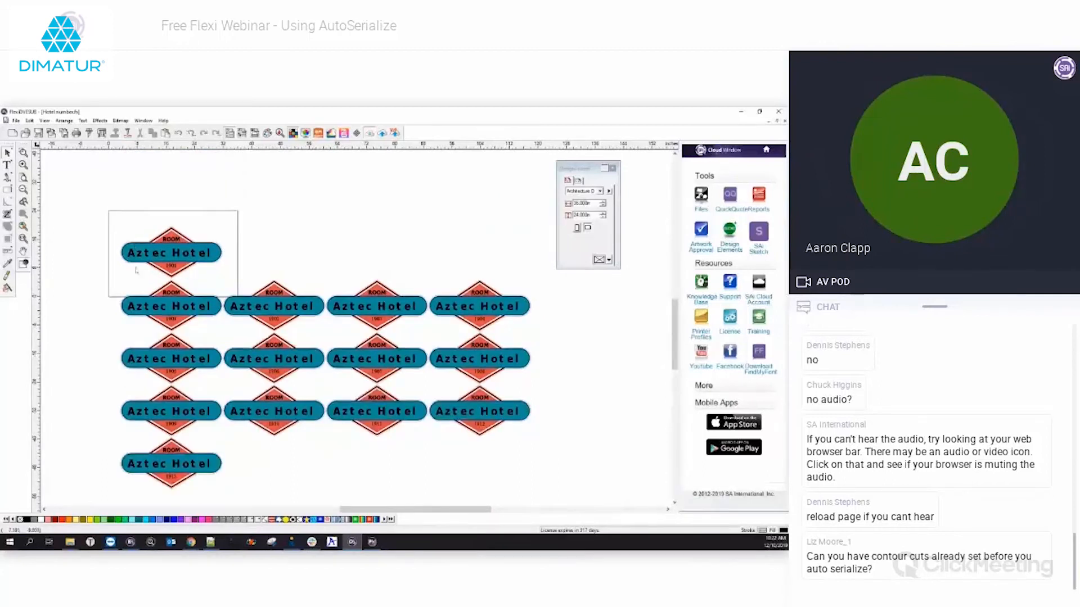
# Step: Examine the contour-cut room signs generated by the serialization and the QR code options for text
pyautogui.scroll(-1, 102, 281)
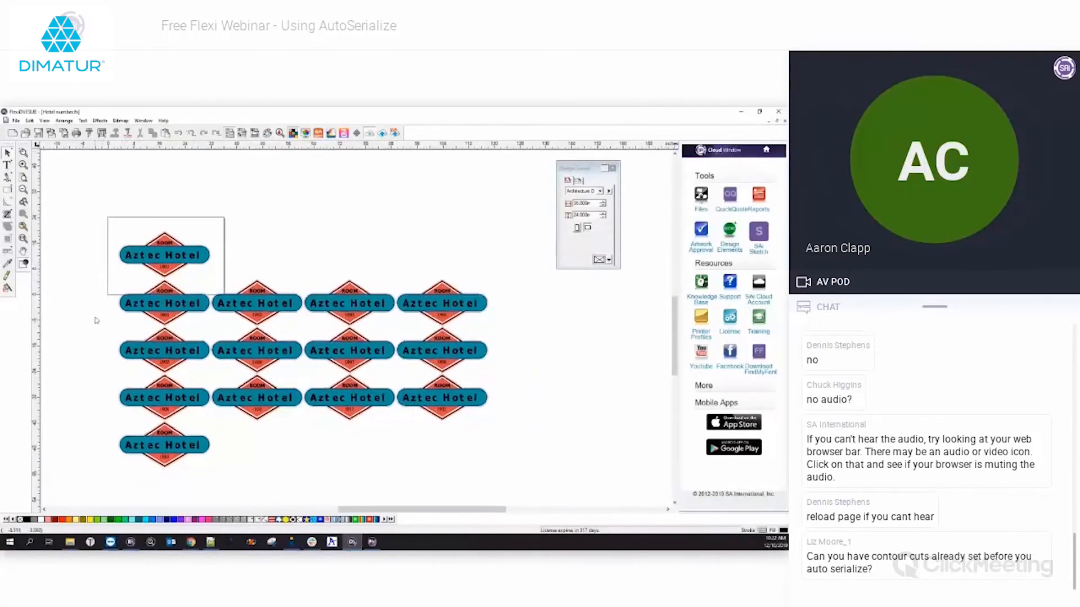
pyautogui.scroll(1, 98, 389)
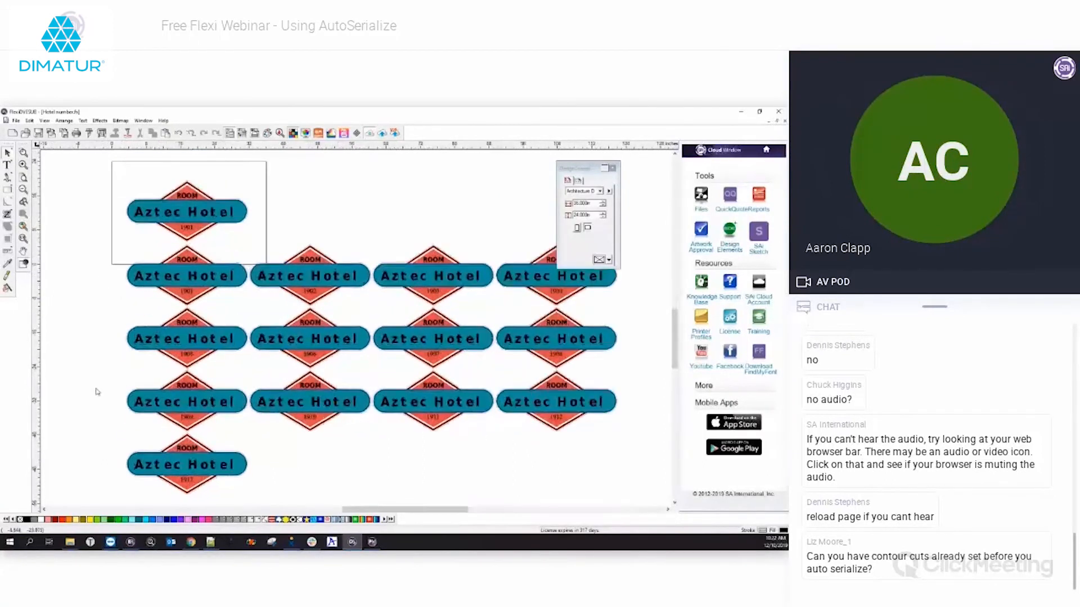
pyautogui.moveTo(674, 339); pyautogui.dragTo(676, 341)
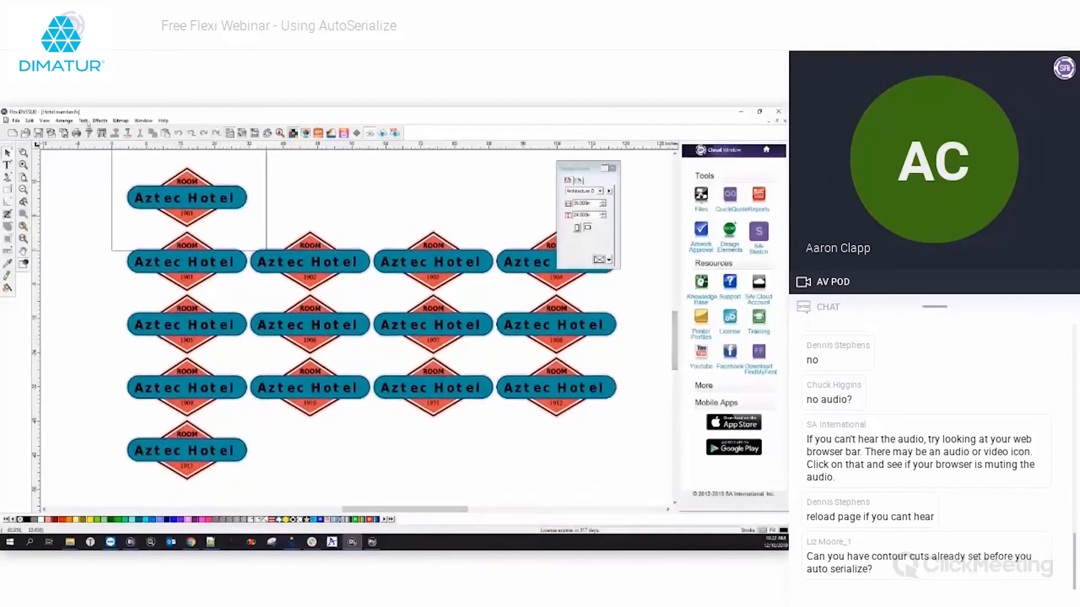
pyautogui.click(84, 121)
pyautogui.moveTo(94, 281)
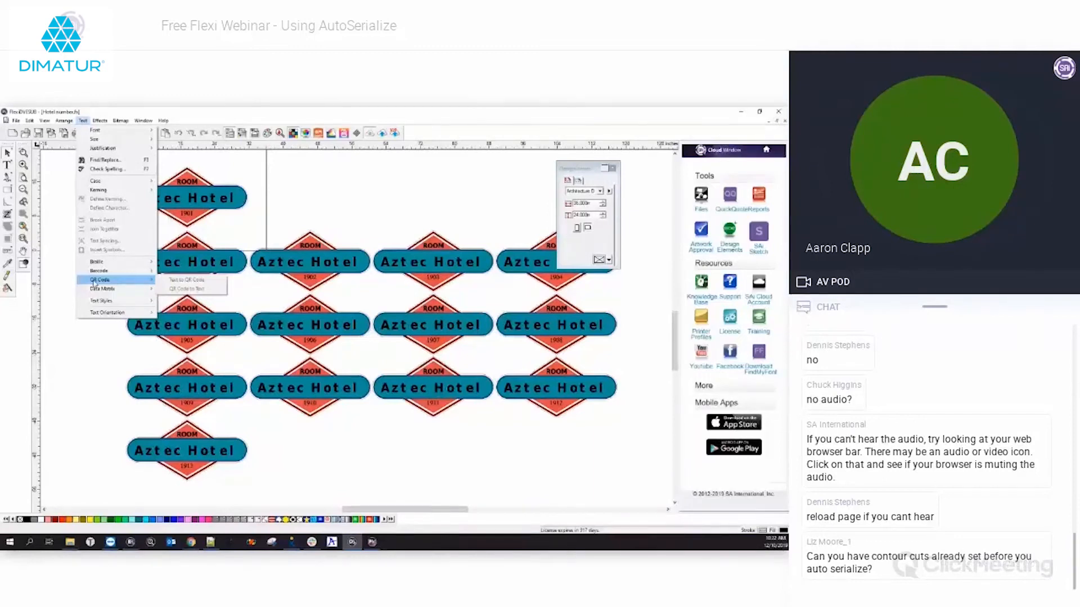
pyautogui.click(91, 373)
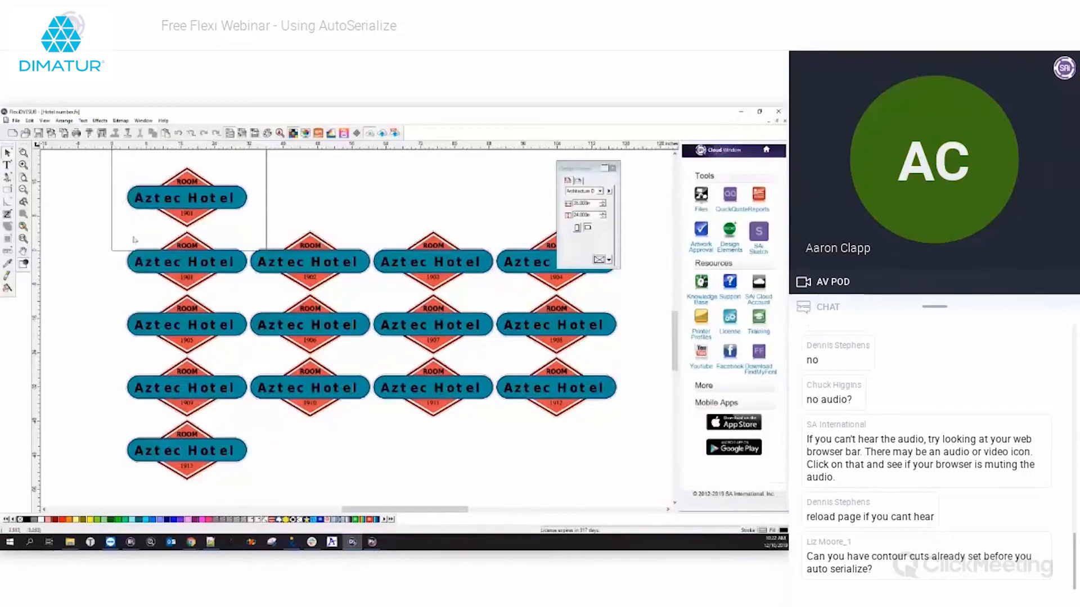
pyautogui.scroll(-1, 319, 429)
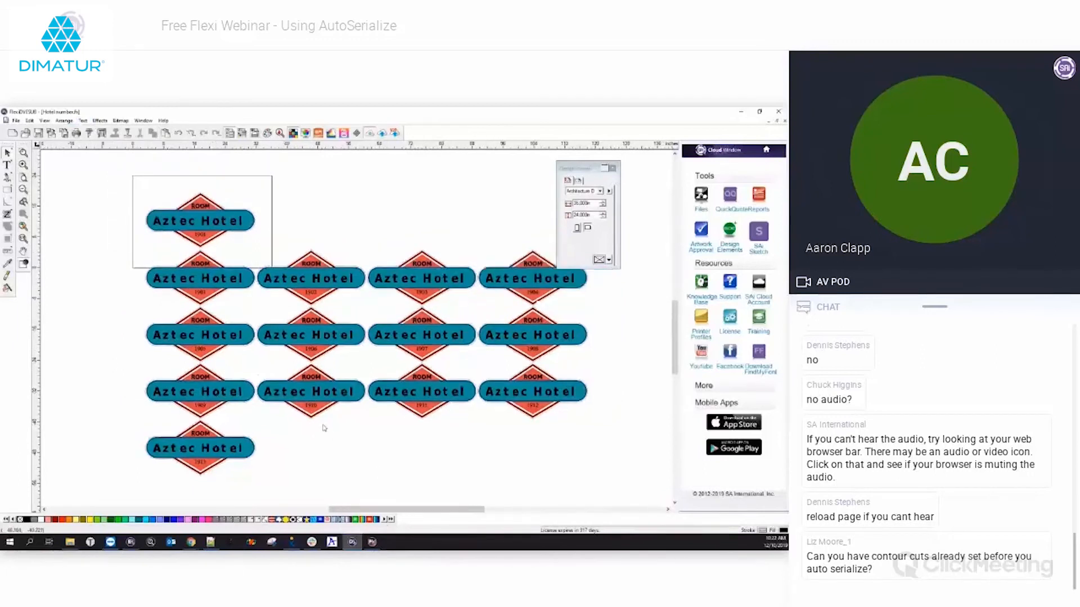
pyautogui.scroll(-1, 323, 428)
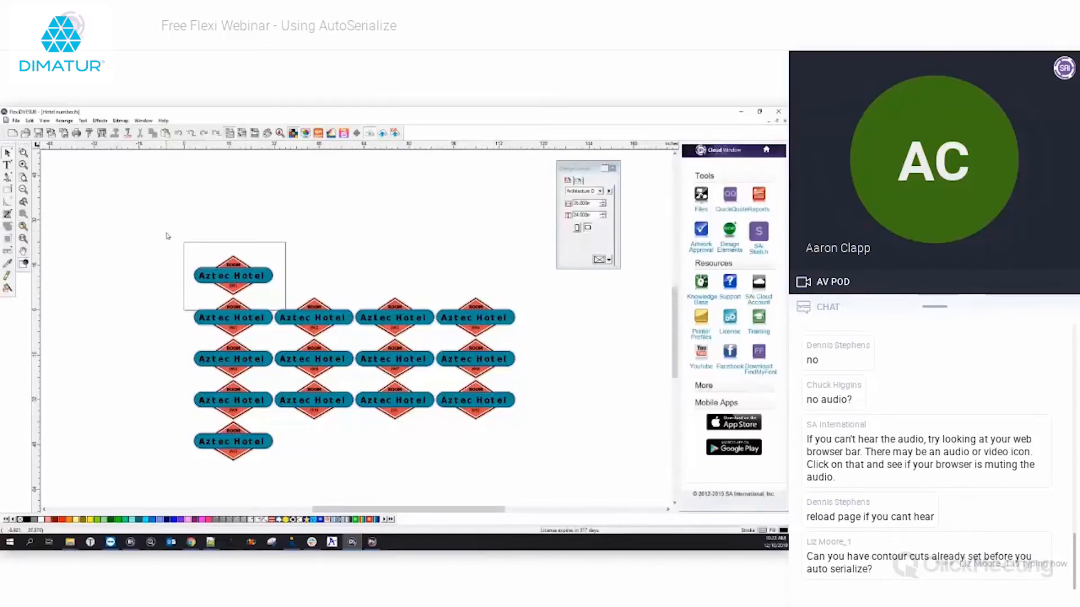
# Step: Undo the serialized room signs and start Auto Serialize on the original sign with Hotel as the text to replace
pyautogui.hotkey('ctrl', 'z')
pyautogui.moveTo(178, 239); pyautogui.dragTo(287, 316)
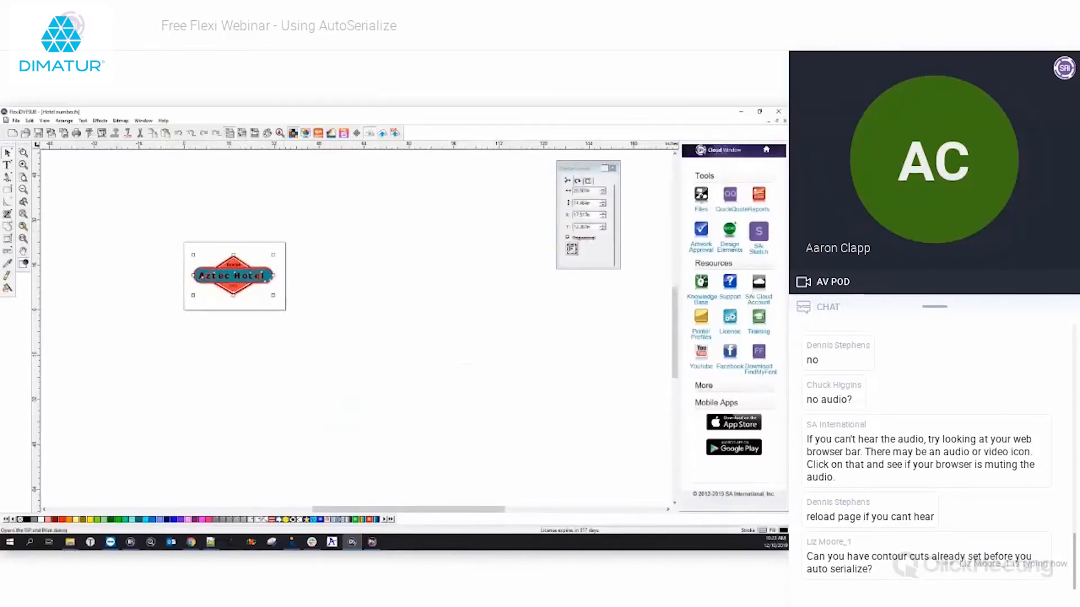
pyautogui.click(64, 120)
pyautogui.click(80, 395)
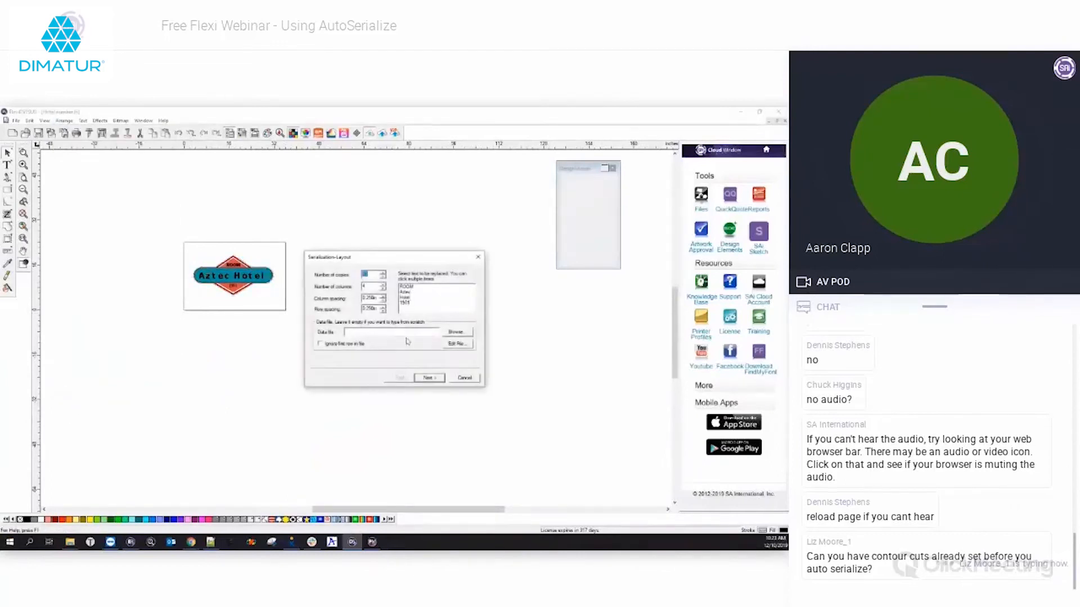
pyautogui.click(433, 297)
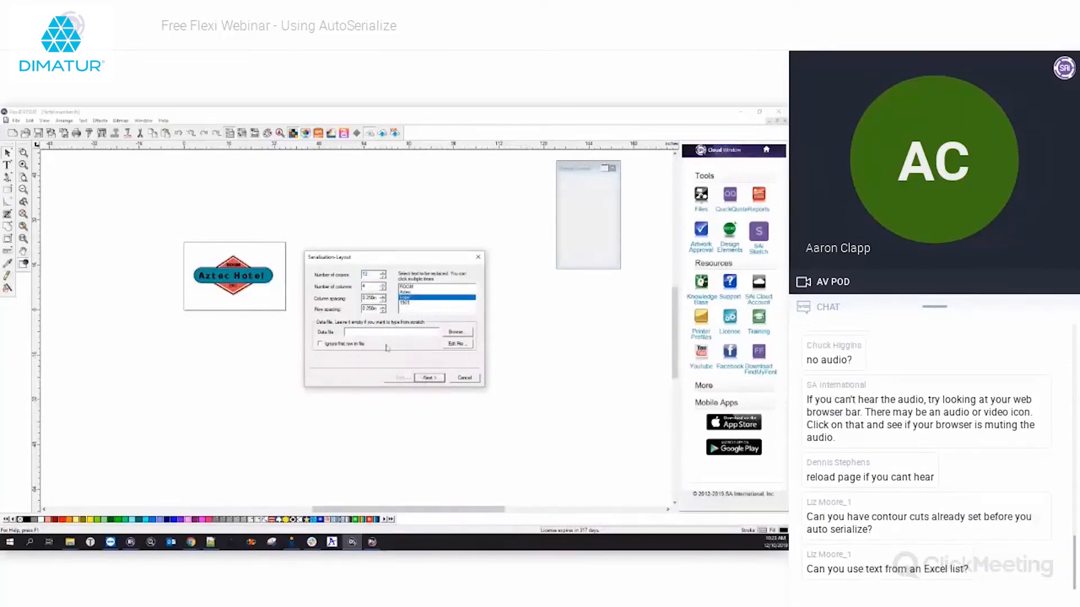
pyautogui.click(430, 379)
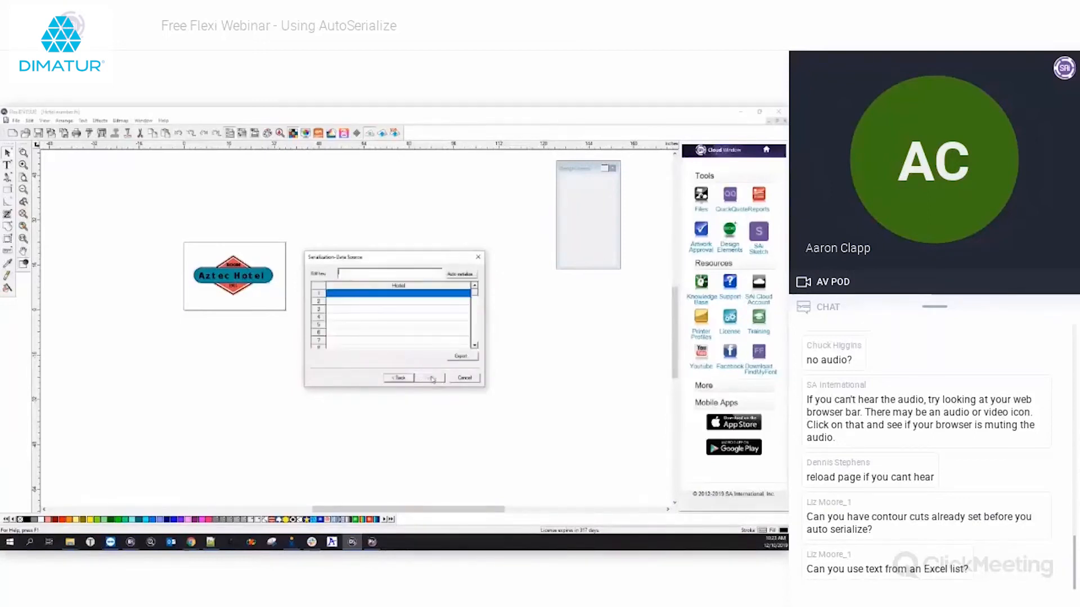
# Step: Fill the Hotel column of the data source with a character series starting at A and review its entries
pyautogui.click(456, 275)
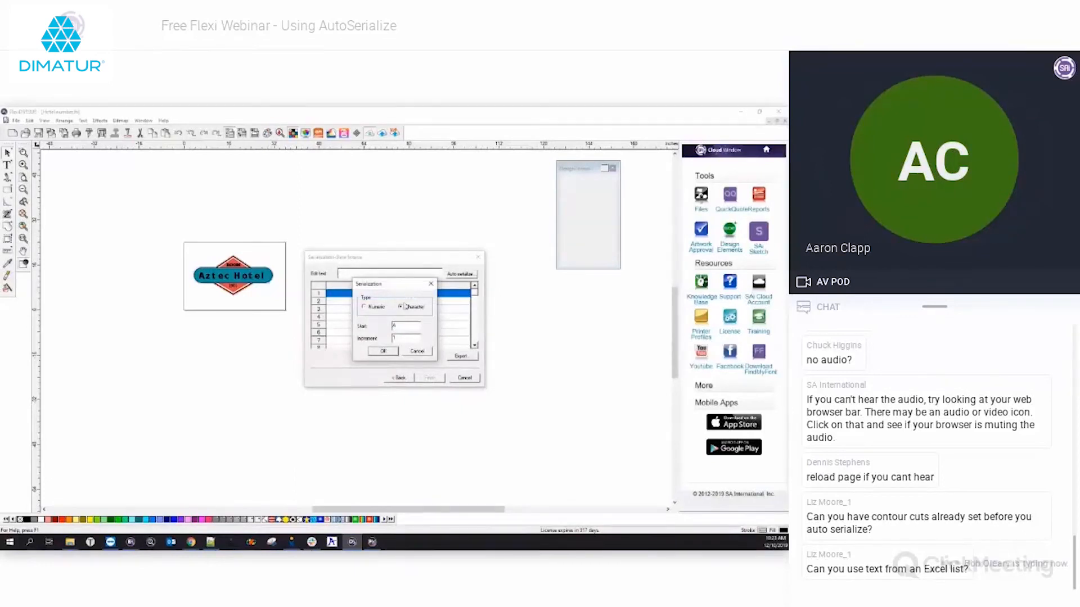
pyautogui.click(384, 352)
pyautogui.scroll(-2, 475, 332)
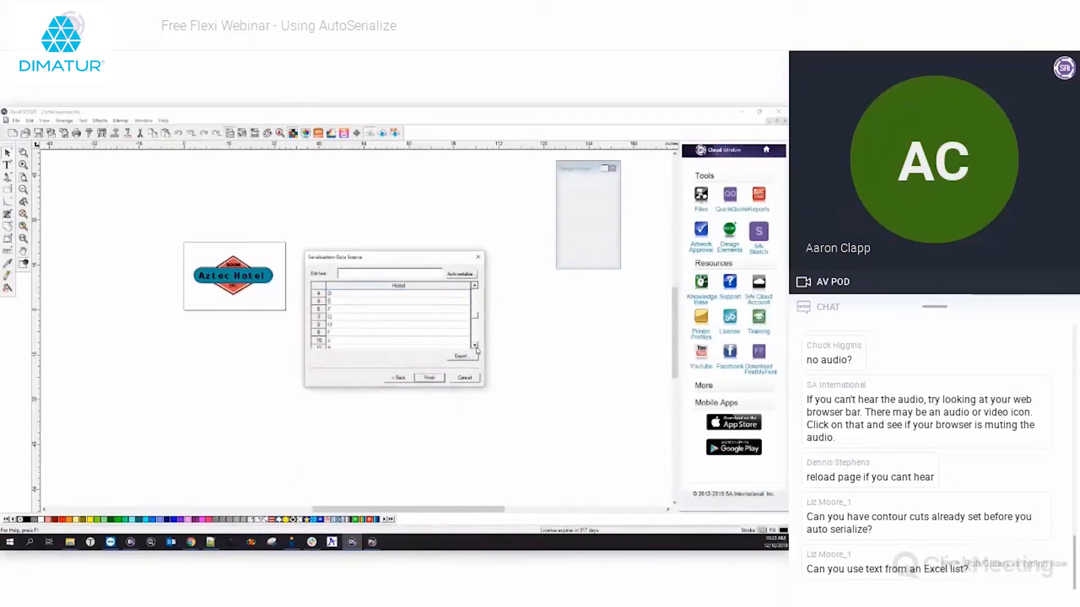
# Step: Increase the number of copies and generate the signs from a character series starting at A
pyautogui.click(400, 377)
pyautogui.moveTo(369, 275); pyautogui.dragTo(331, 273)
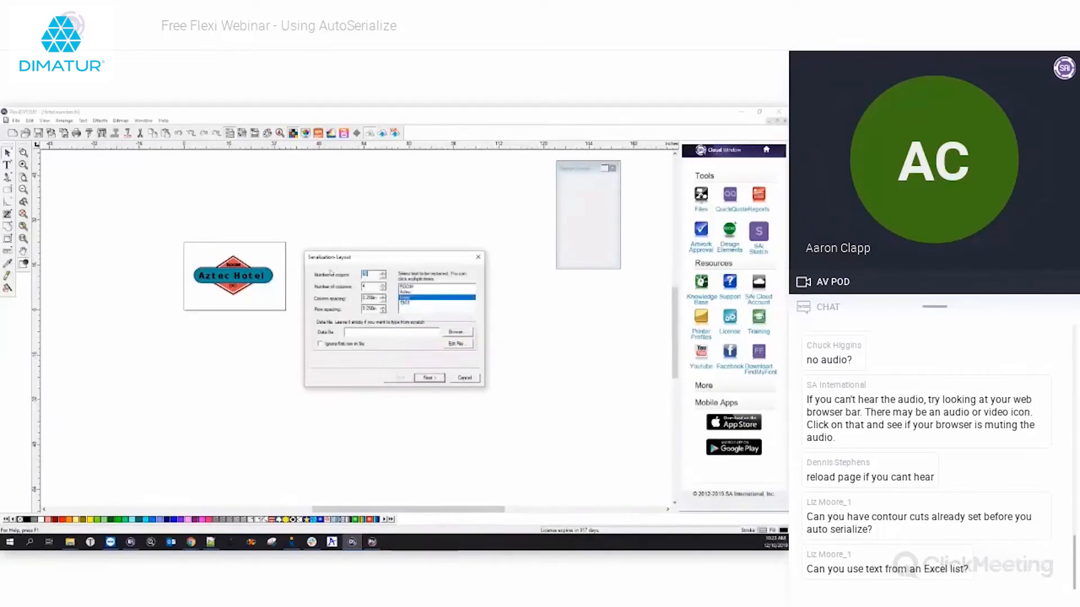
pyautogui.click(425, 378)
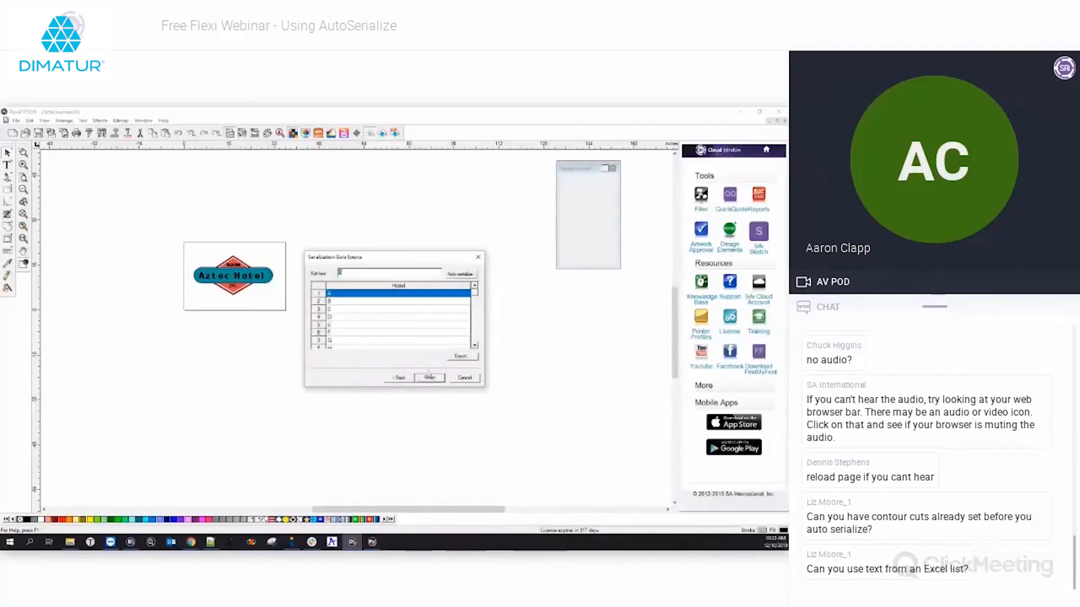
pyautogui.click(457, 274)
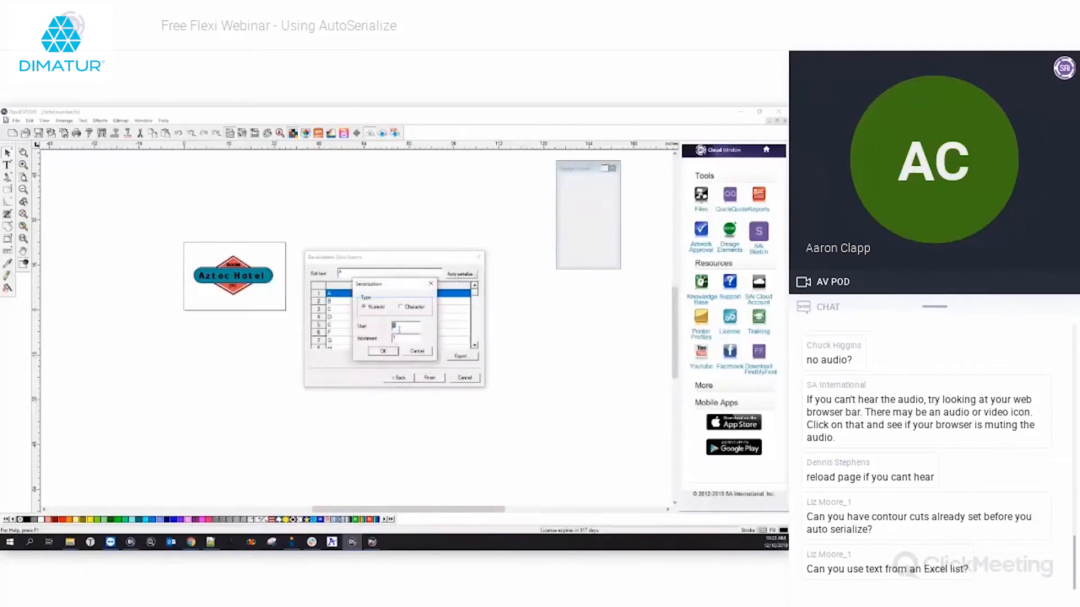
pyautogui.click(385, 351)
pyautogui.scroll(-12, 409, 327)
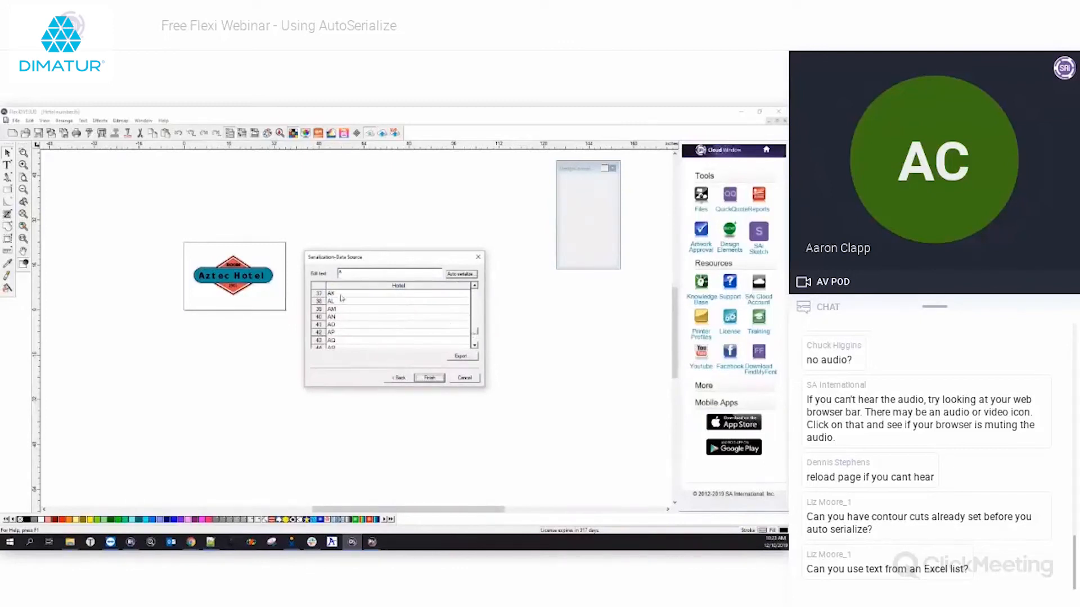
pyautogui.scroll(1, 474, 289)
pyautogui.click(437, 378)
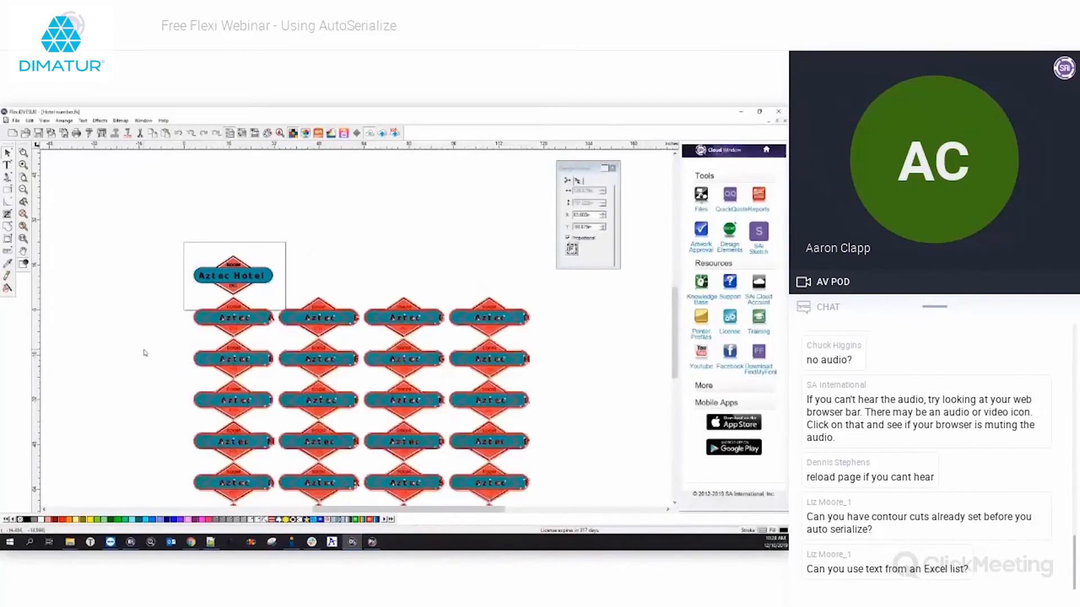
# Step: Clear the contour cut from the original Aztec Hotel sign above the serialized copies
pyautogui.click(284, 324)
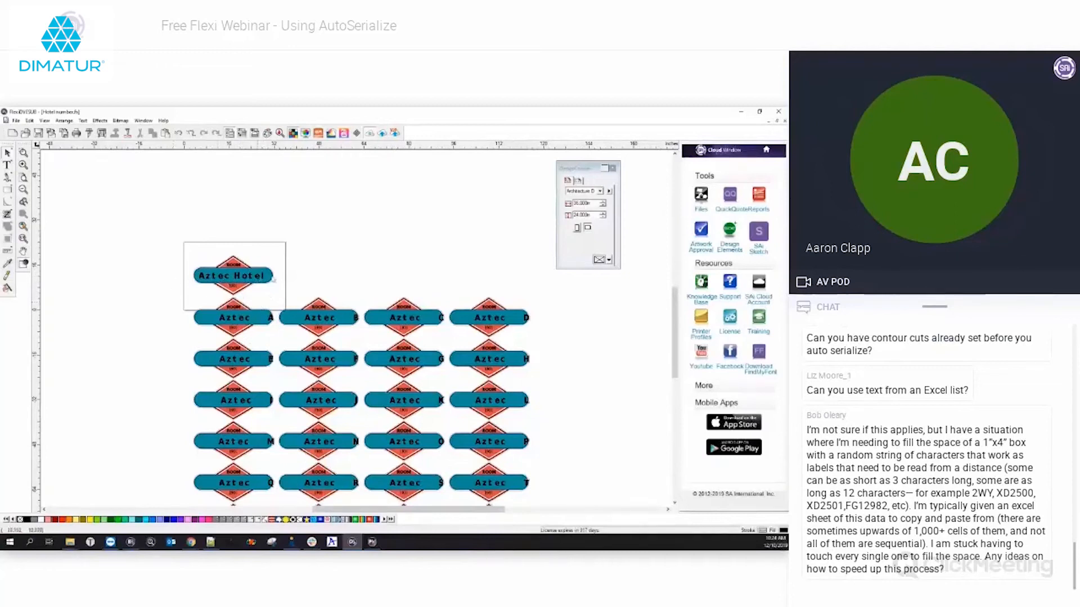
pyautogui.click(227, 278)
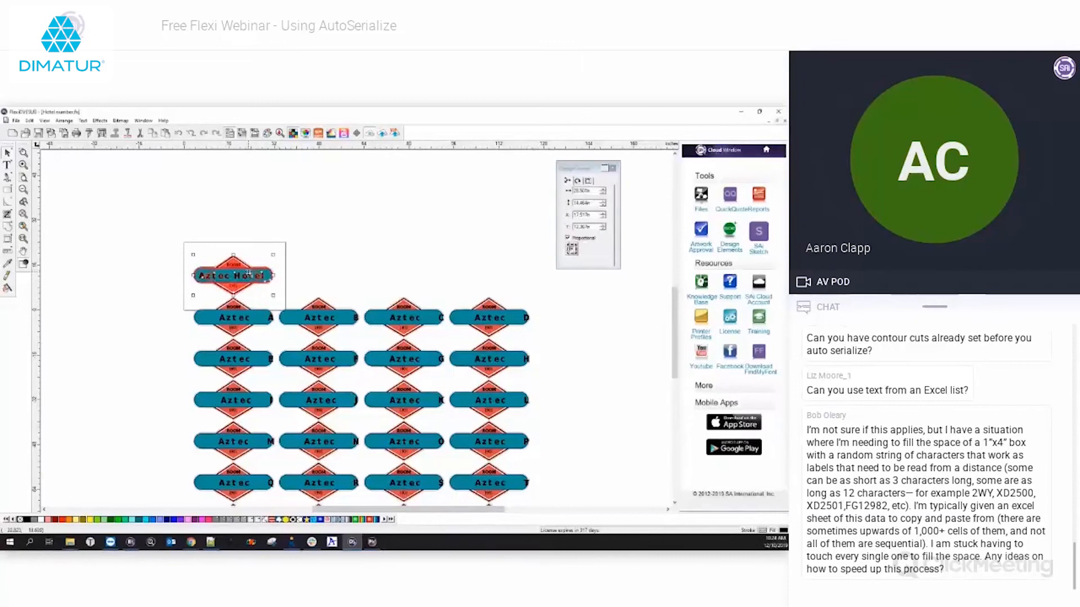
pyautogui.click(319, 269)
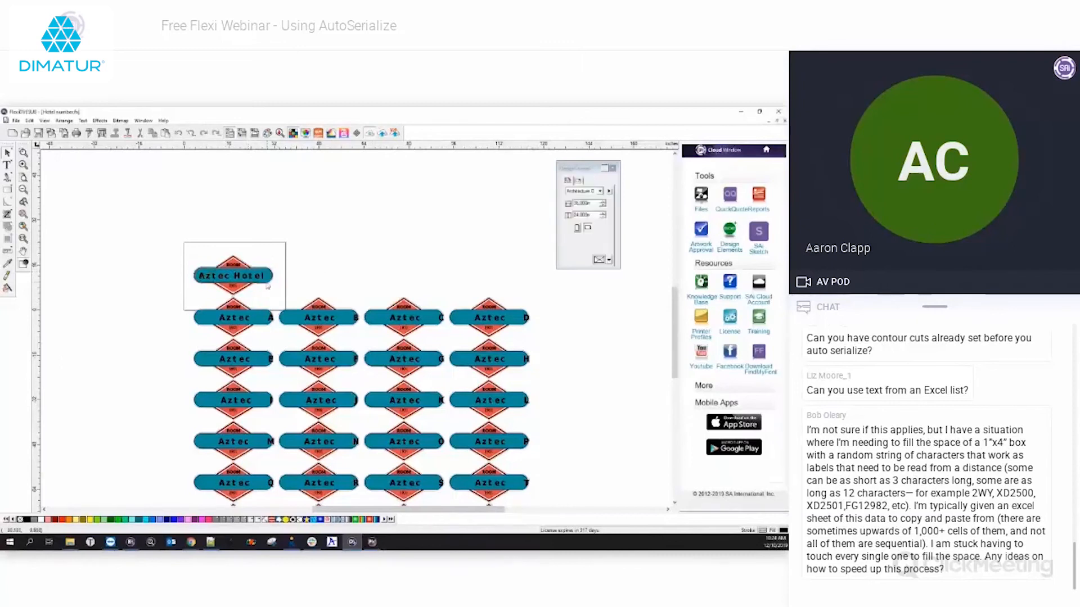
pyautogui.click(239, 281)
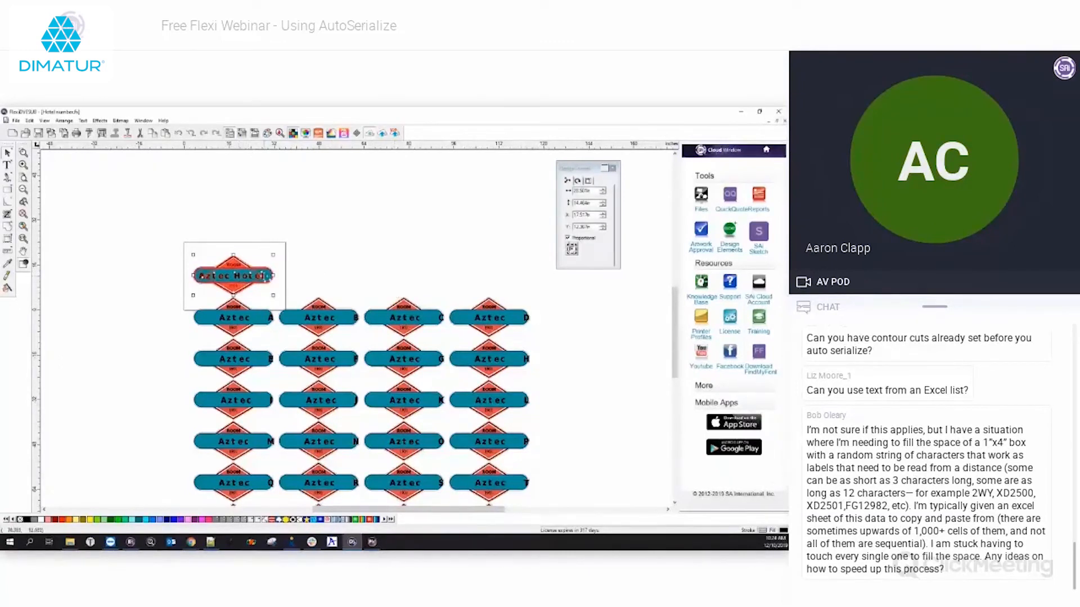
pyautogui.click(282, 276)
pyautogui.scroll(2, 245, 278)
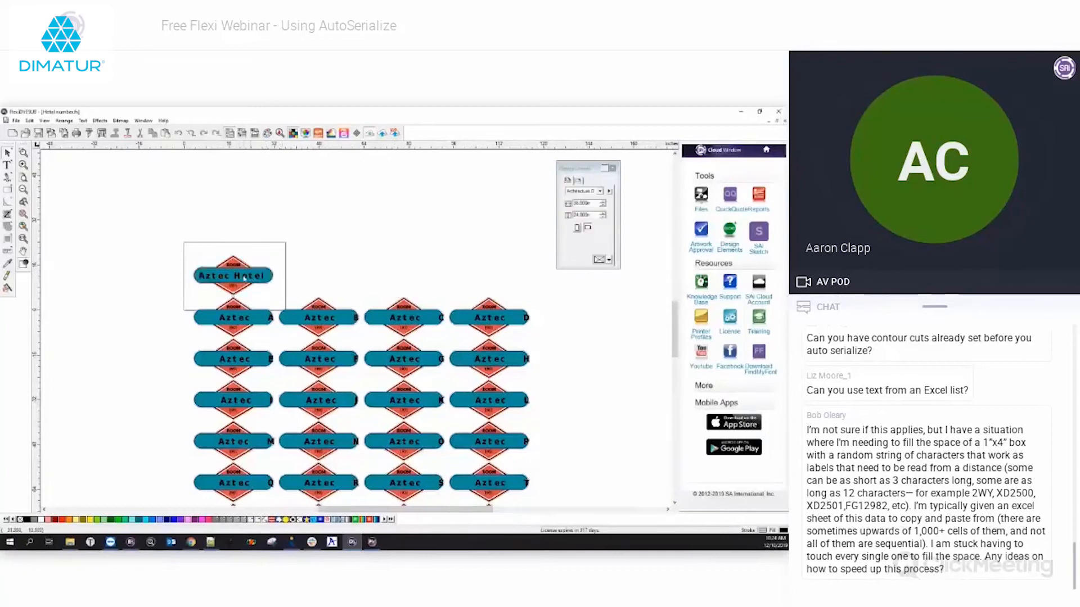
pyautogui.scroll(2, 243, 278)
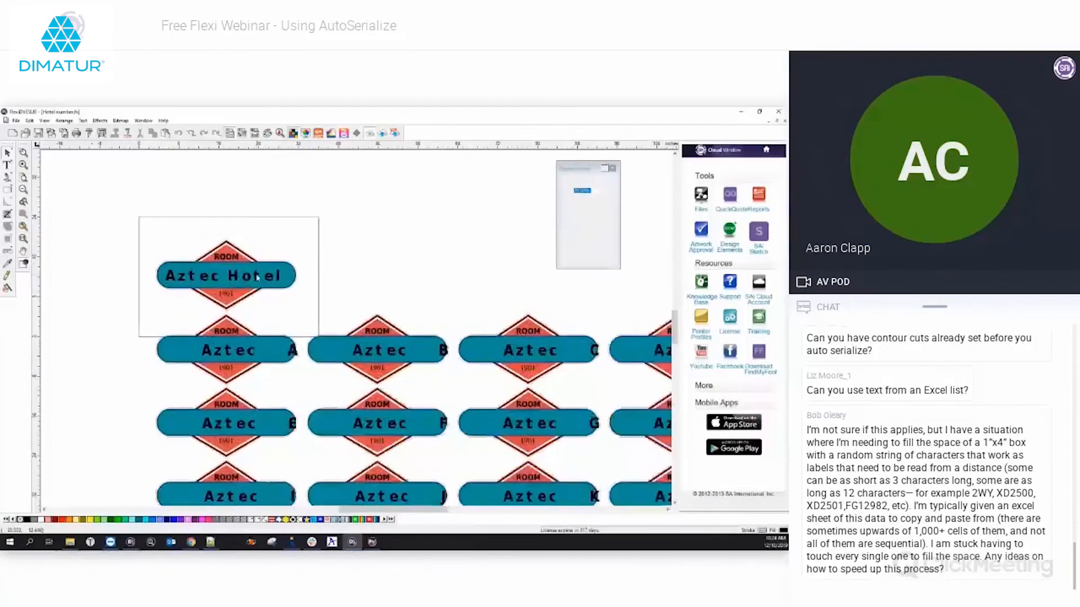
pyautogui.click(256, 278)
pyautogui.rightClick(255, 276)
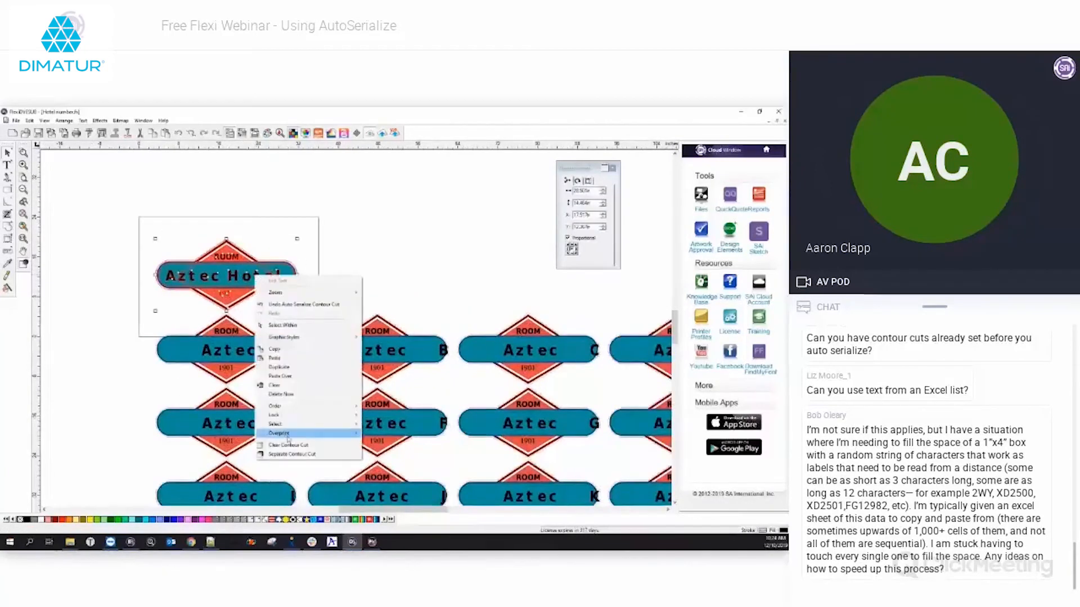
pyautogui.click(288, 445)
# Step: Select the Aztec Hotel text on the original sign and inspect its paragraph alignment and width settings
pyautogui.click(271, 281)
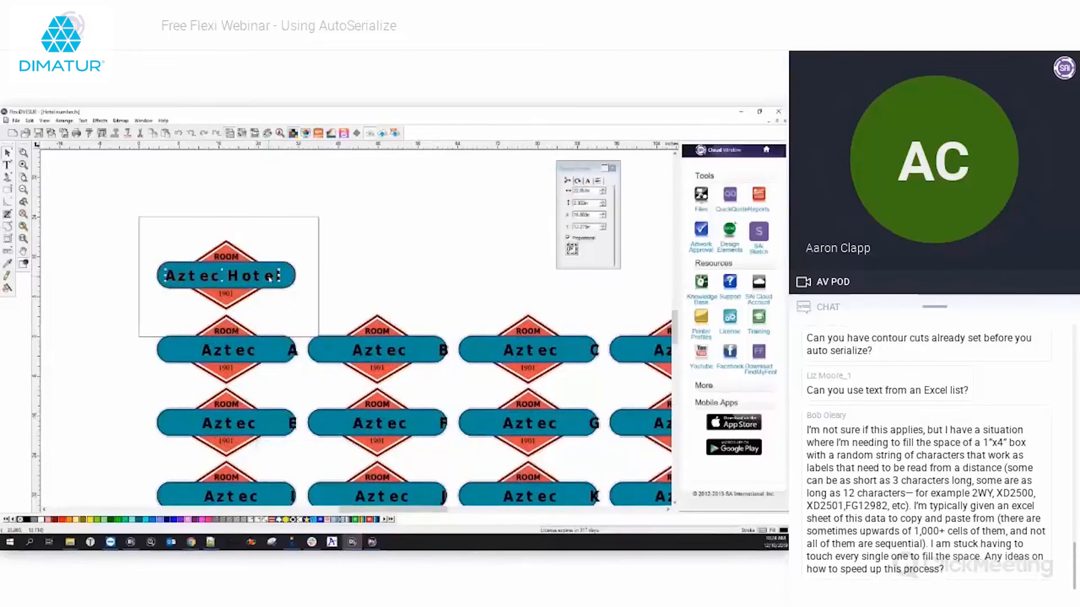
pyautogui.click(596, 181)
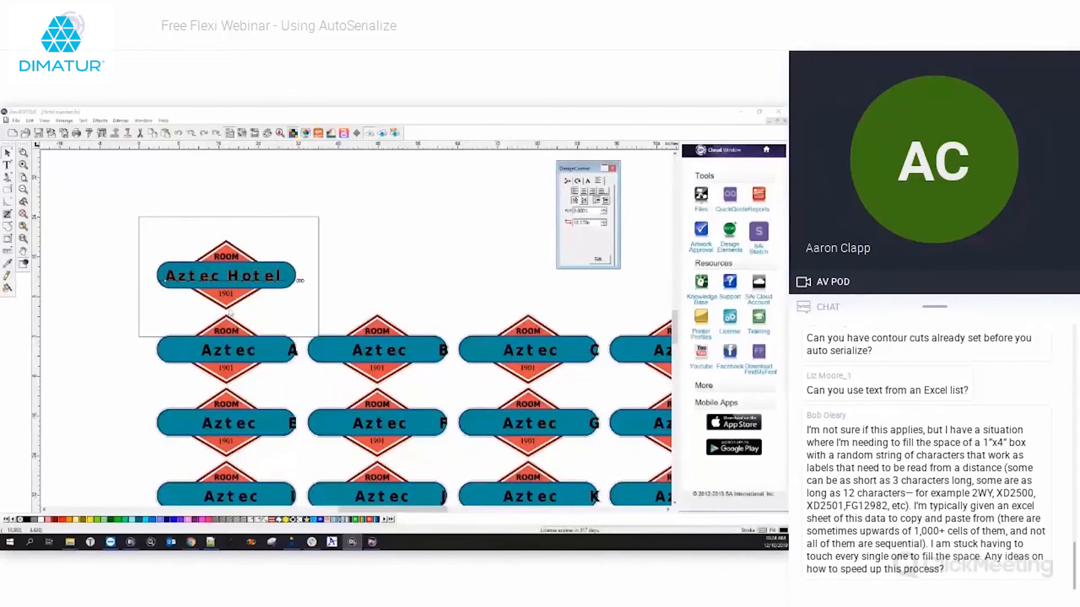
pyautogui.scroll(-1, 254, 316)
pyautogui.scroll(-1, 245, 313)
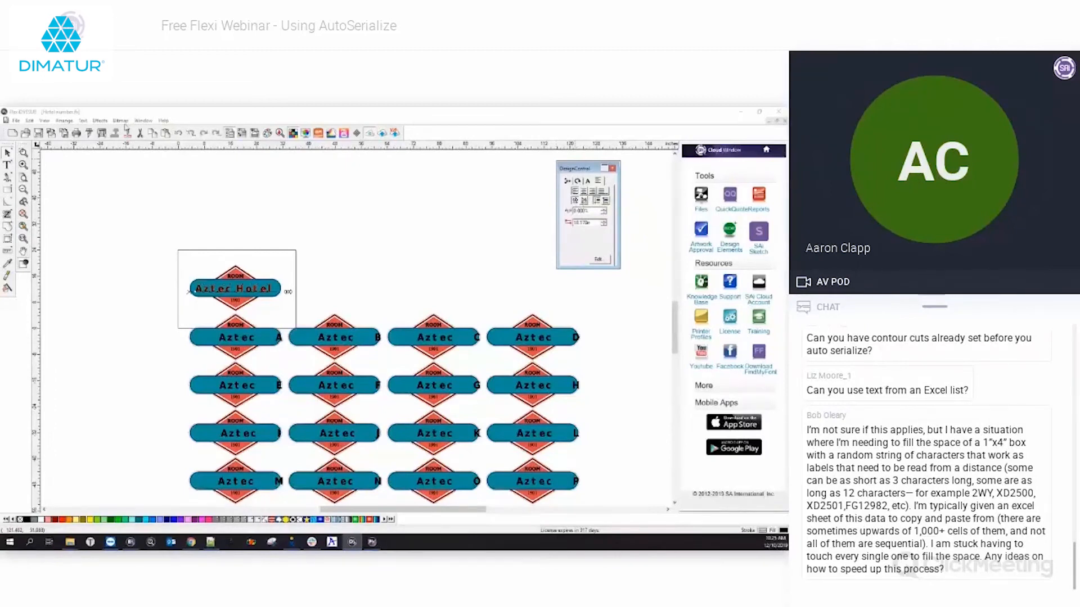
# Step: Switch to the AutoS Names document and enlarge the Employee Name text to a 2.5 in character height
pyautogui.click(143, 120)
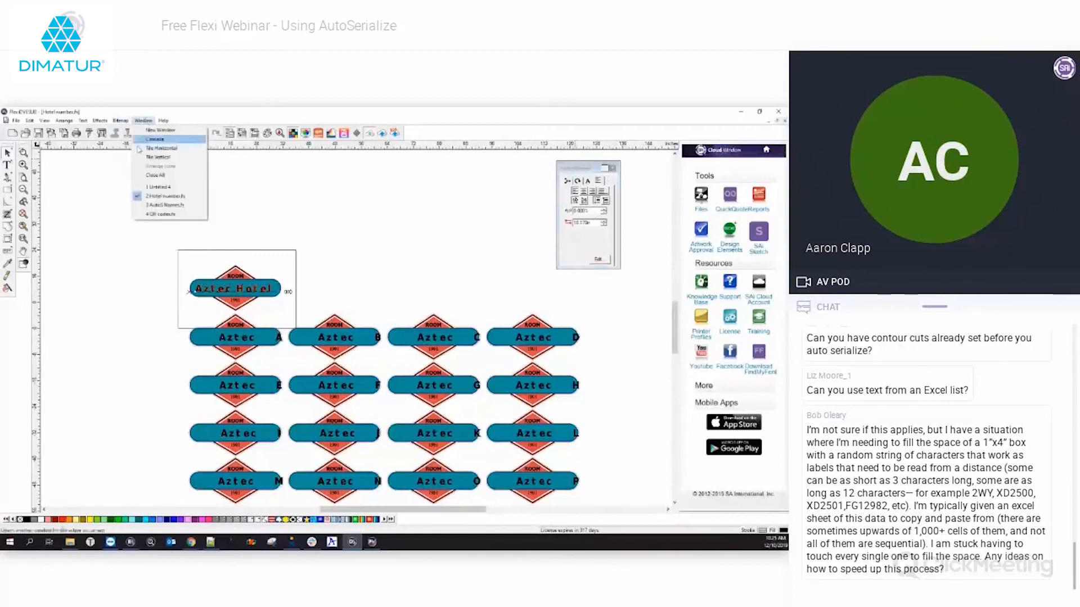
pyautogui.click(160, 205)
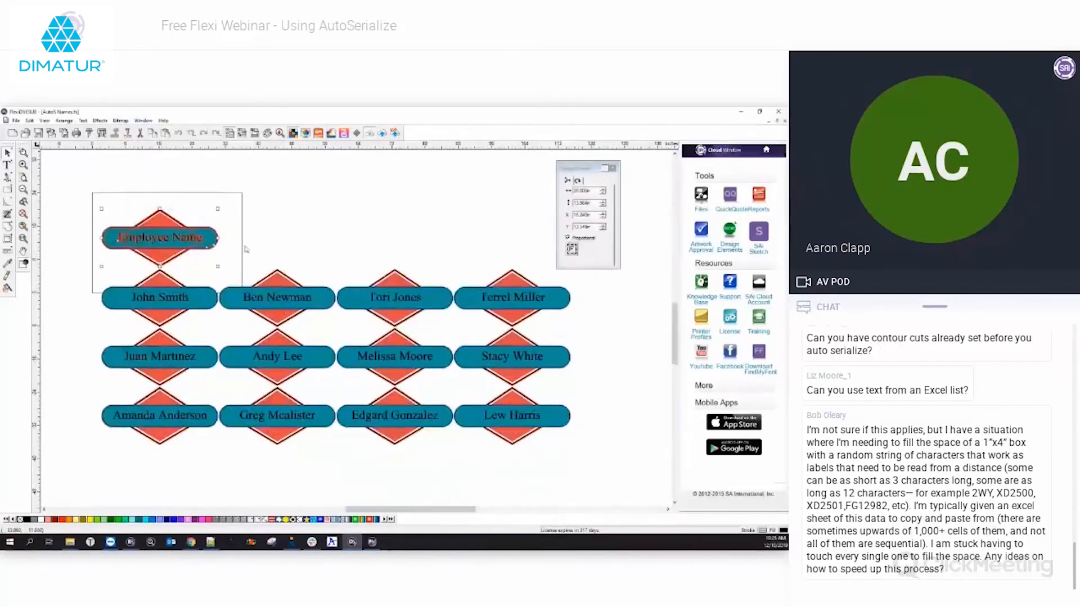
pyautogui.click(264, 238)
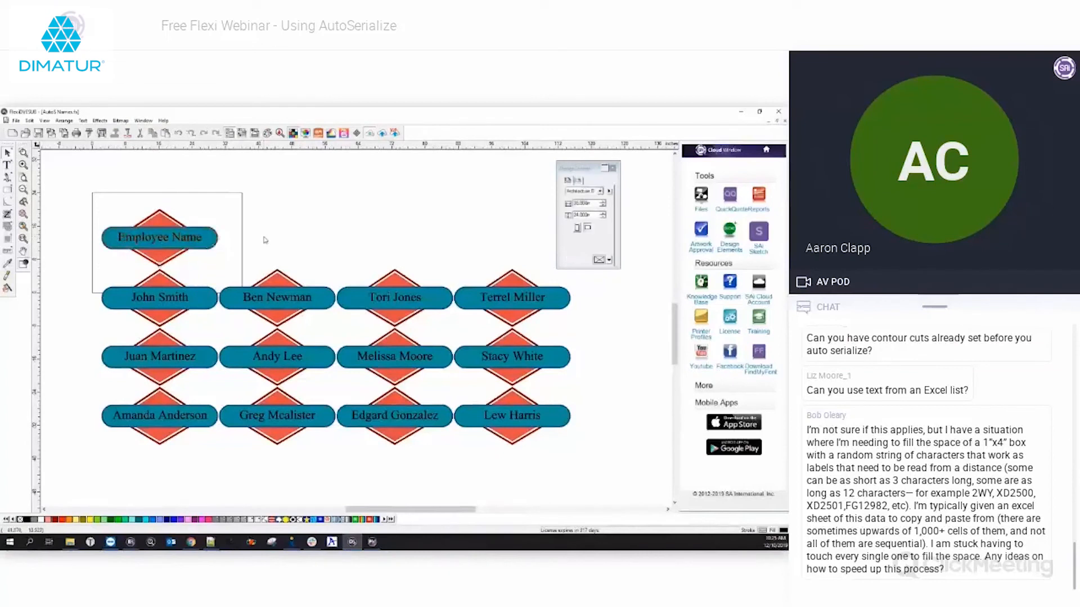
pyautogui.click(162, 243)
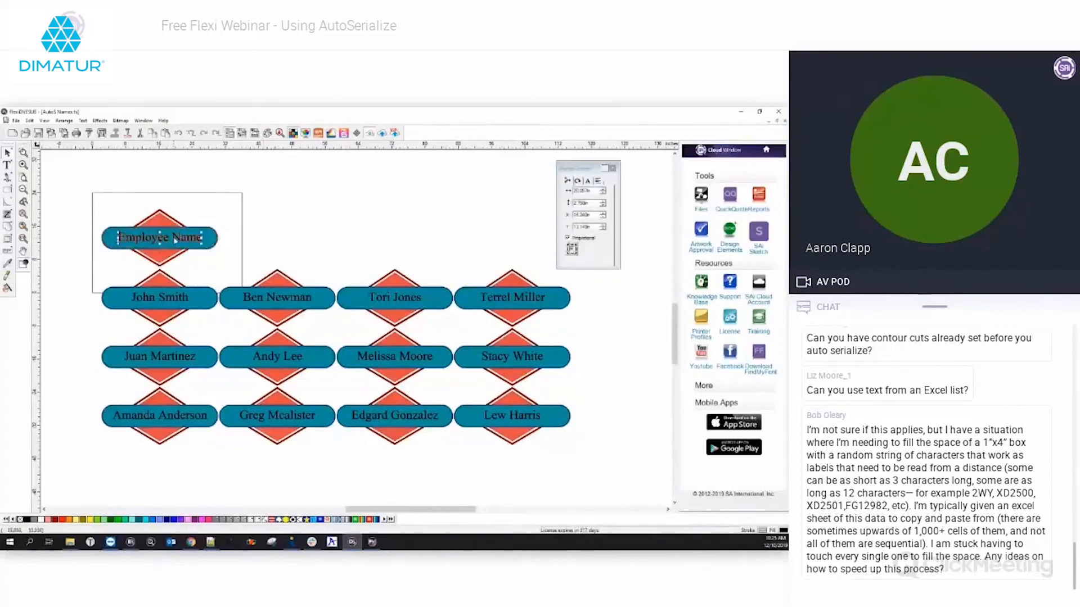
pyautogui.click(588, 180)
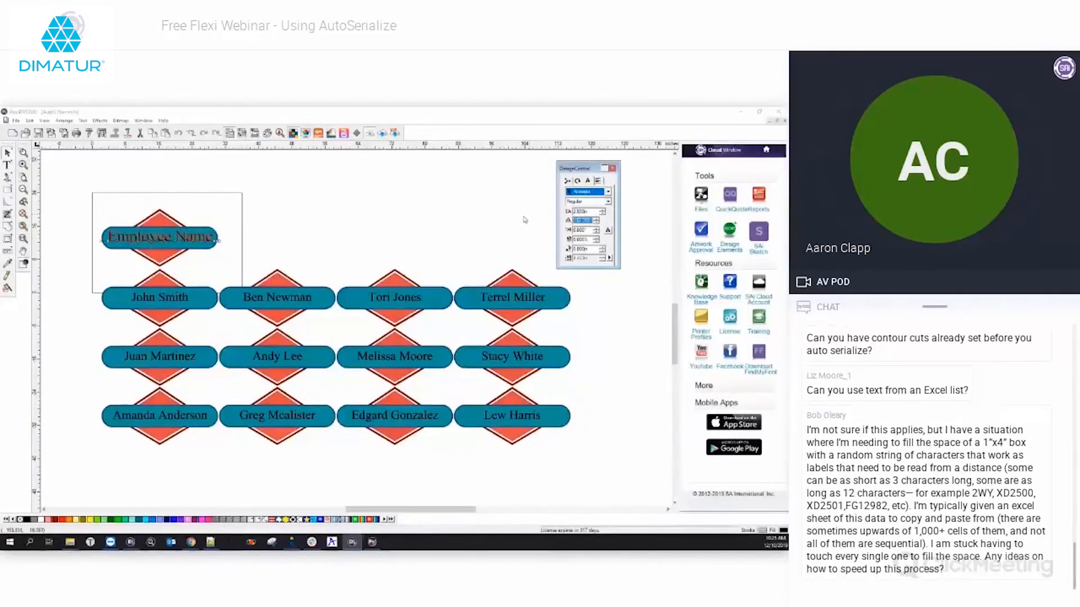
pyautogui.click(228, 247)
# Step: Open Auto Serialize for the Employee Name text and examine which file types its data file browser accepts
pyautogui.click(183, 240)
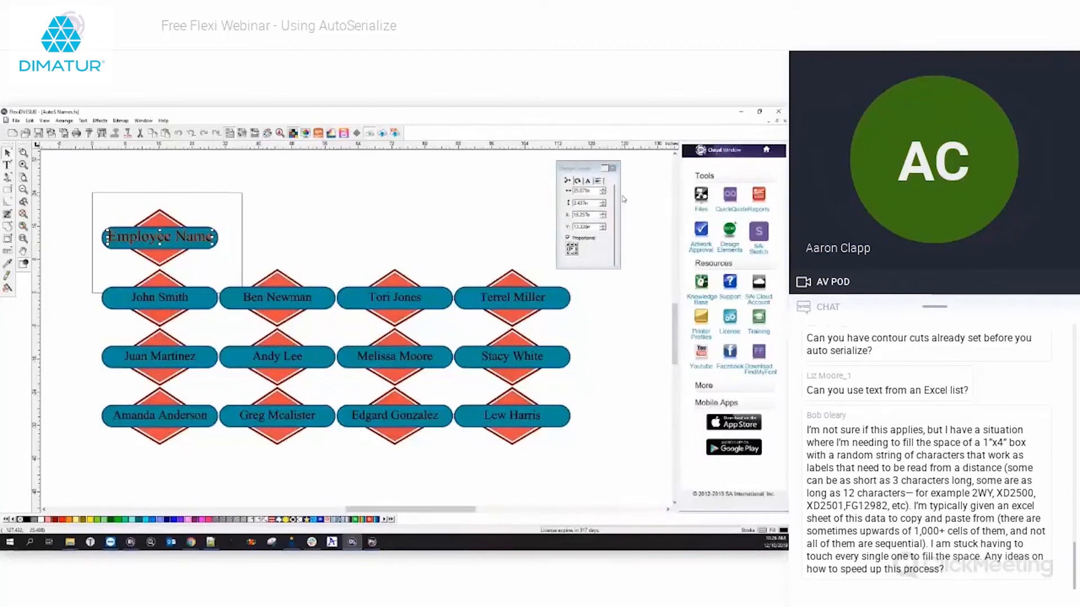
pyautogui.click(64, 121)
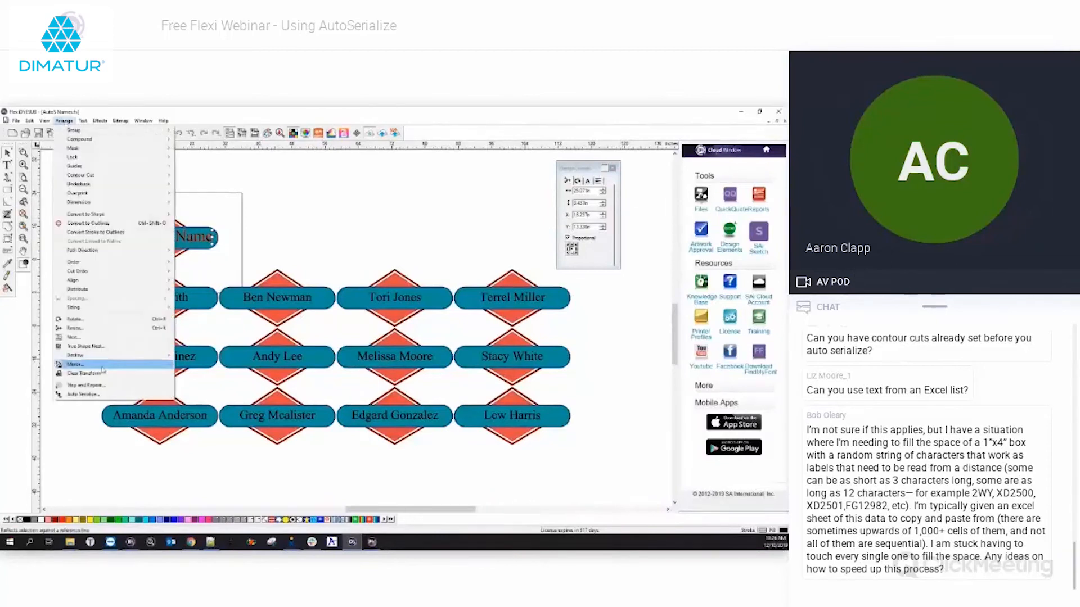
pyautogui.click(90, 396)
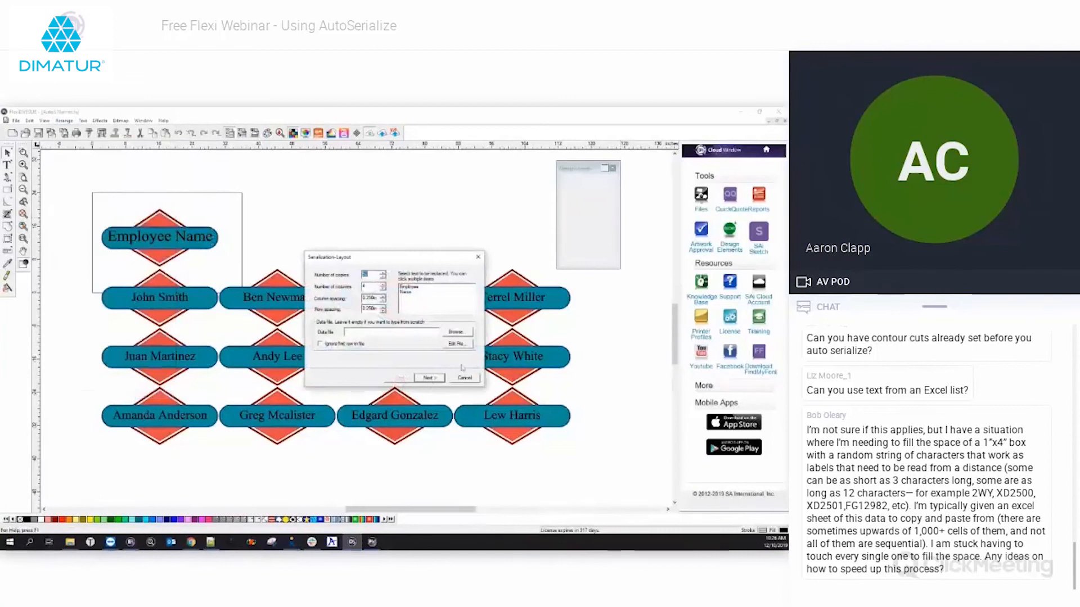
pyautogui.click(457, 332)
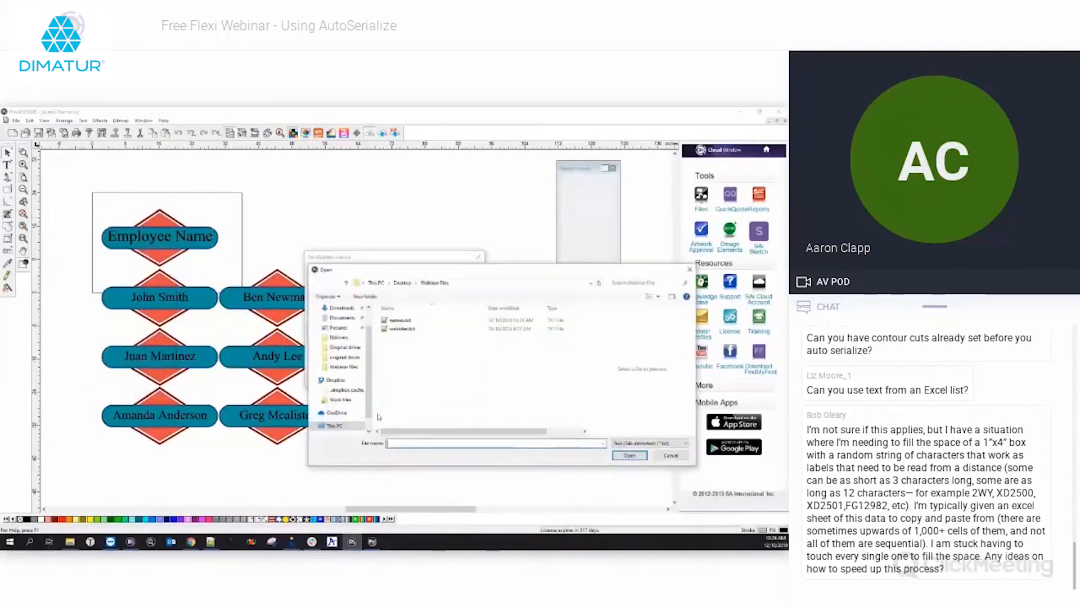
pyautogui.click(649, 444)
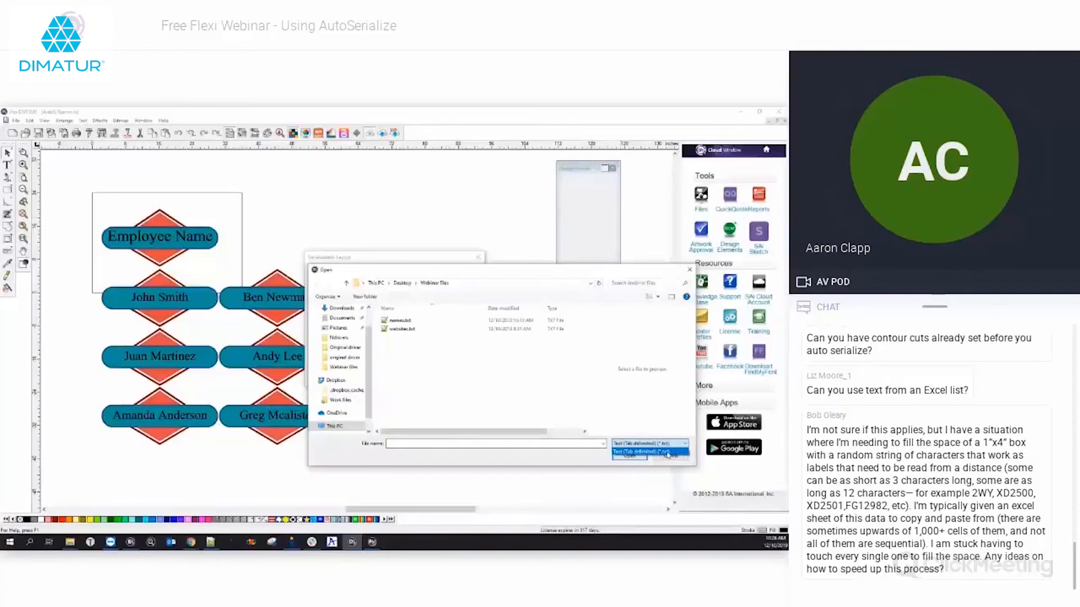
pyautogui.click(667, 452)
pyautogui.click(669, 455)
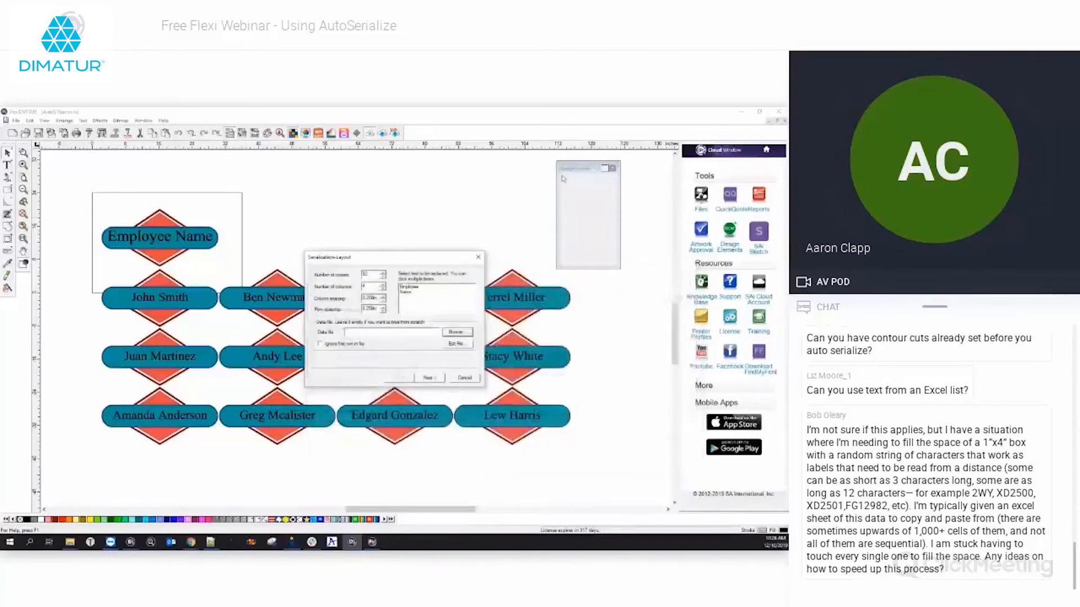
pyautogui.click(478, 256)
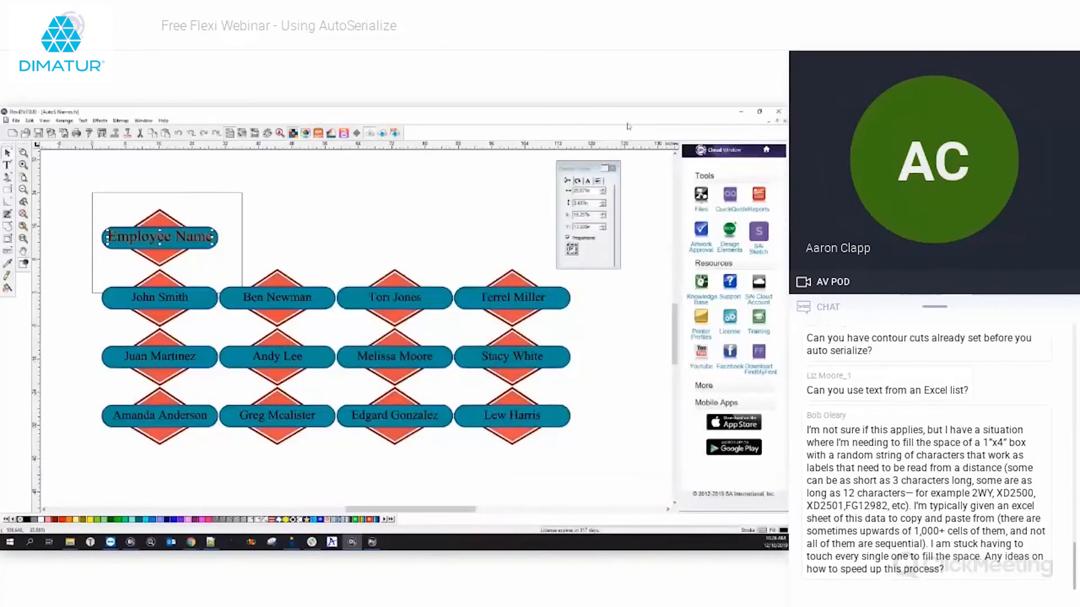
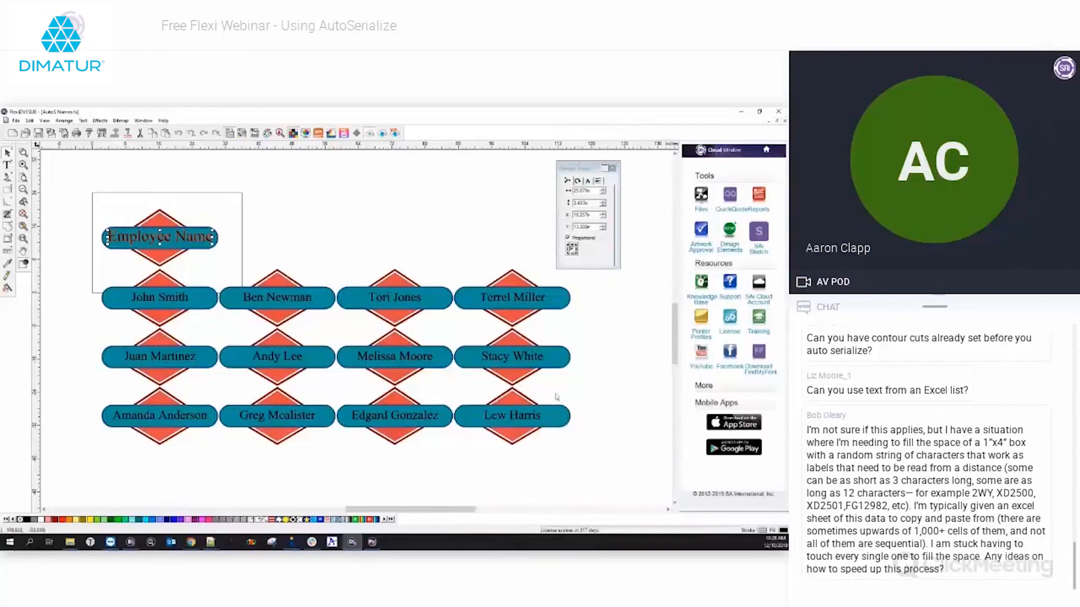
# Step: Switch to Notepad++, cut all lines from names.txt and start a new blank text file
pyautogui.click(211, 542)
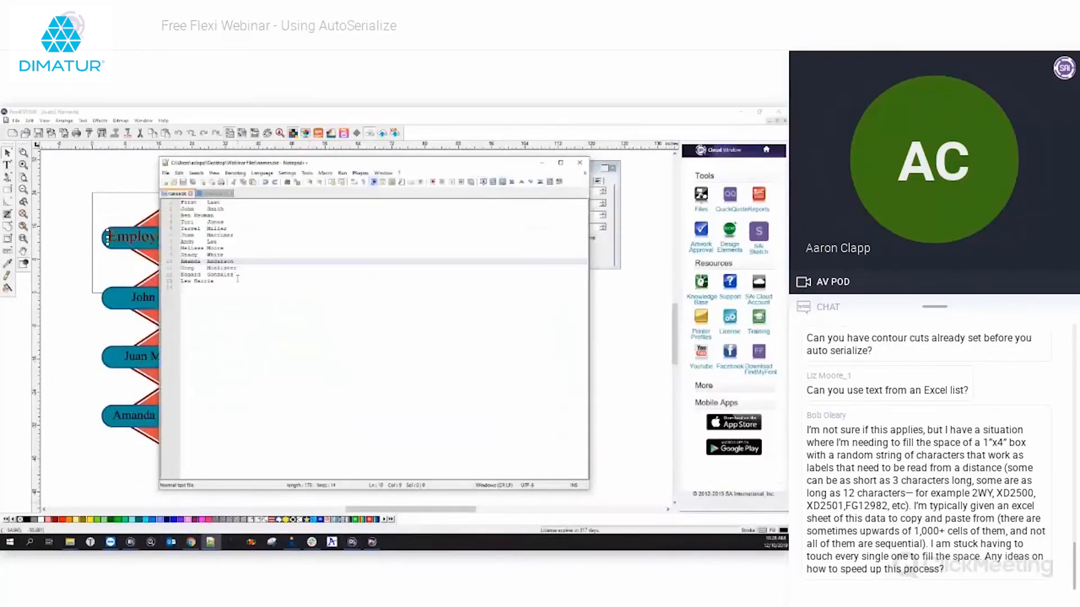
pyautogui.moveTo(195, 285); pyautogui.dragTo(176, 201)
pyautogui.hotkey('ctrl', 'x')
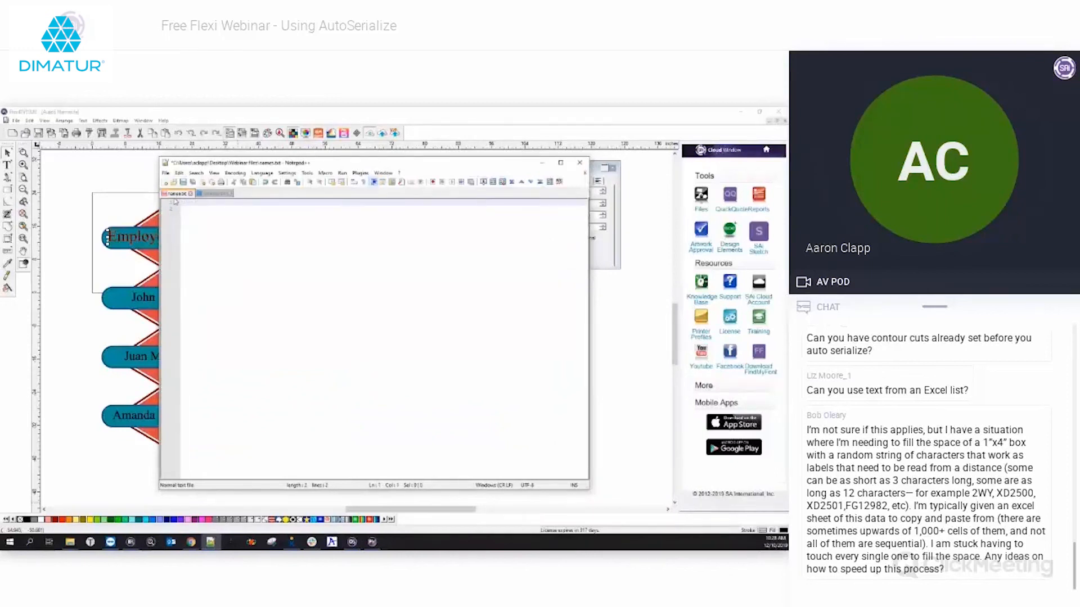
pyautogui.click(166, 182)
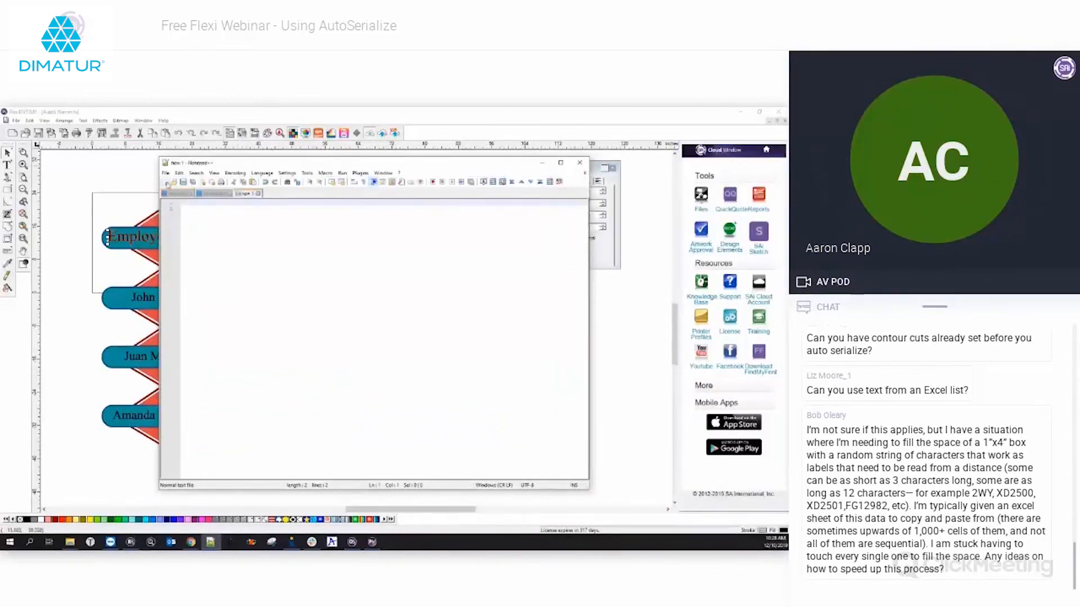
# Step: Enter seven lines of random strings of varying length in the new text file, including dlf, dleenee and lsdjfcnl
pyautogui.write('asdfdfhe')
pyautogui.press('Return')
pyautogui.write('lsjdsfljsnl')
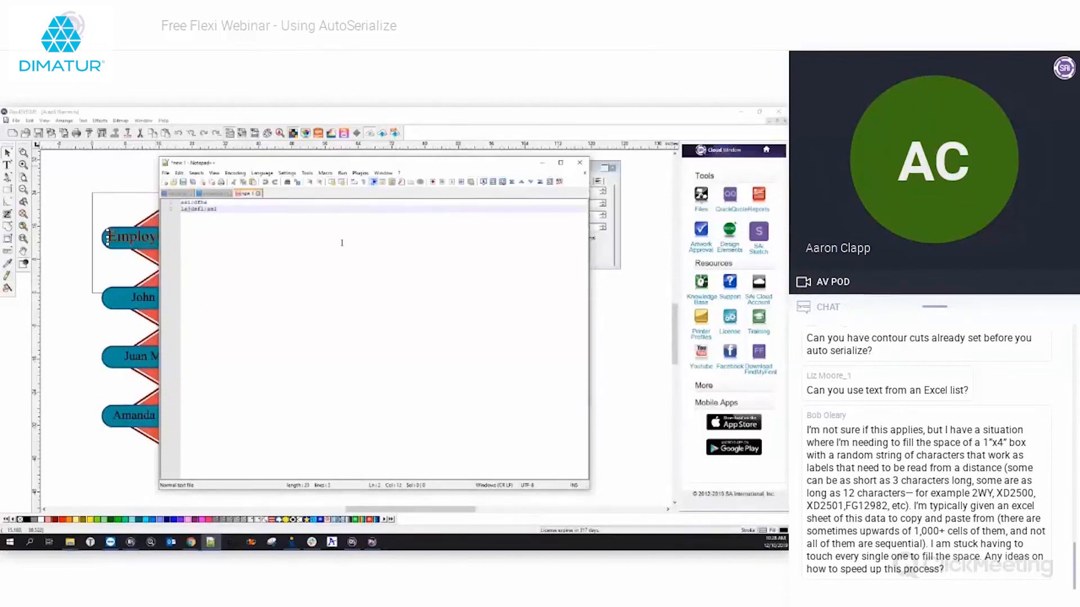
pyautogui.press('Return')
pyautogui.write('dlf')
pyautogui.press('Return')
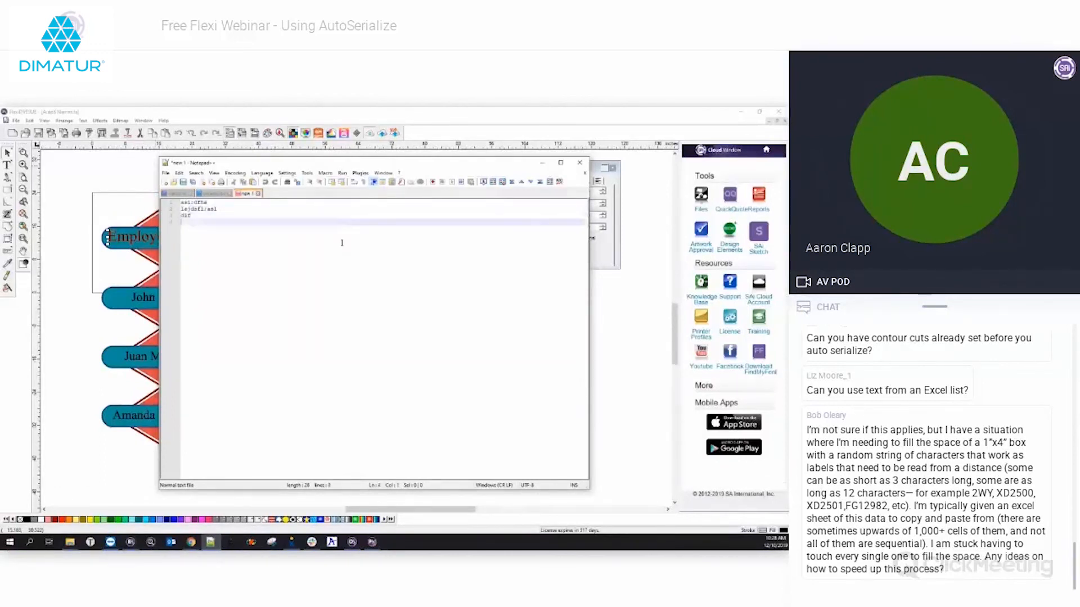
pyautogui.write('dlvenez')
pyautogui.press('Return')
pyautogui.write('azdj+26')
pyautogui.press('Return')
pyautogui.write('lsdjf')
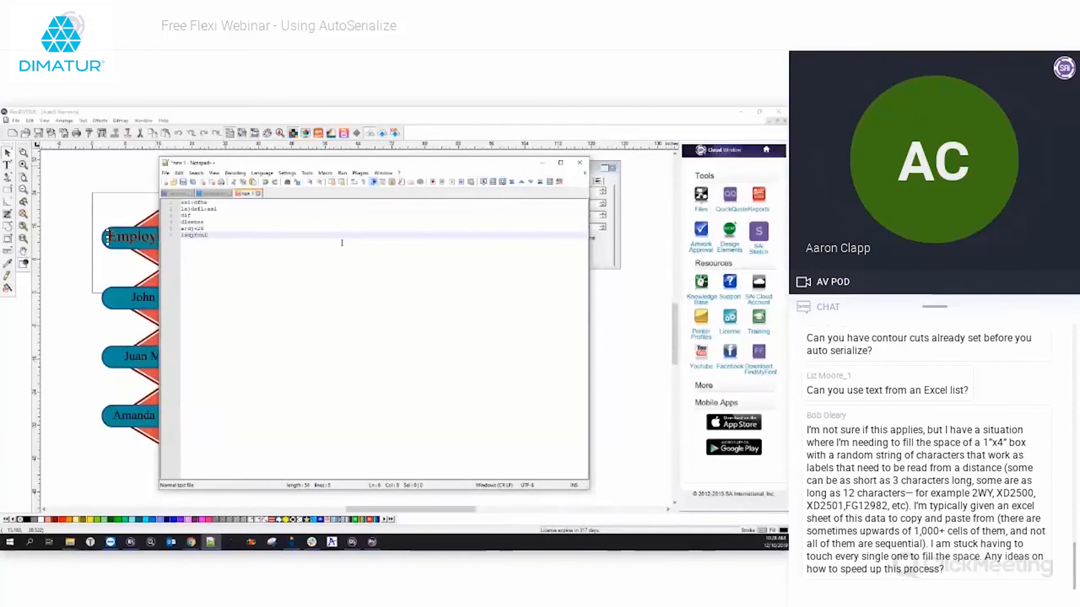
pyautogui.write('onl')
pyautogui.press('Return')
pyautogui.write('lsjasodlsdj')
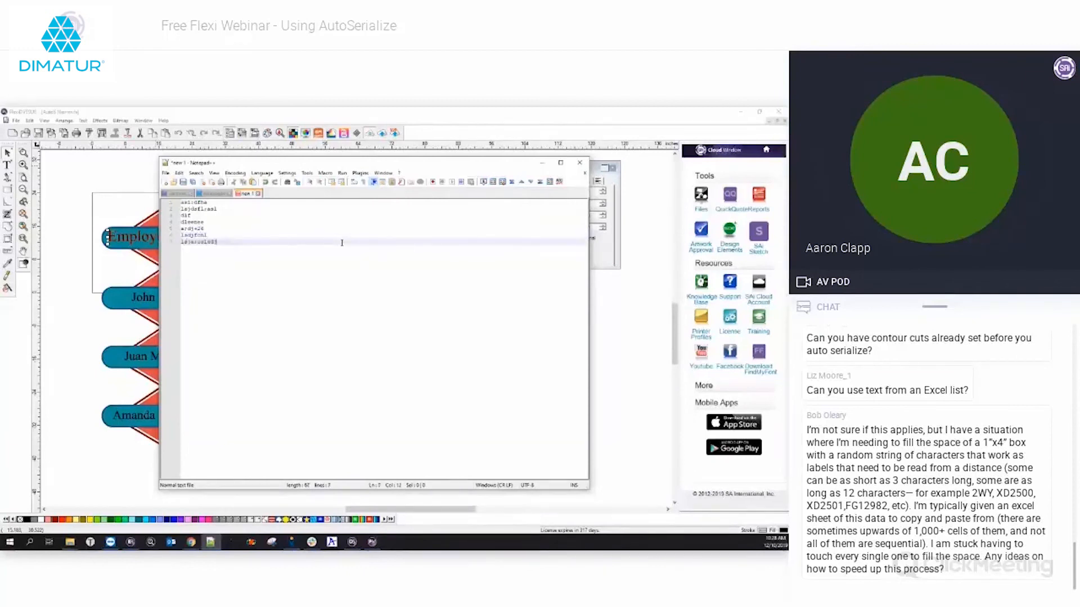
# Step: Delete the stray characters so the edited lines read asldfha, lajdsflasl, adj26 and lsjacsledj
pyautogui.press('BackSpace')
pyautogui.click(188, 229)
pyautogui.click(195, 229)
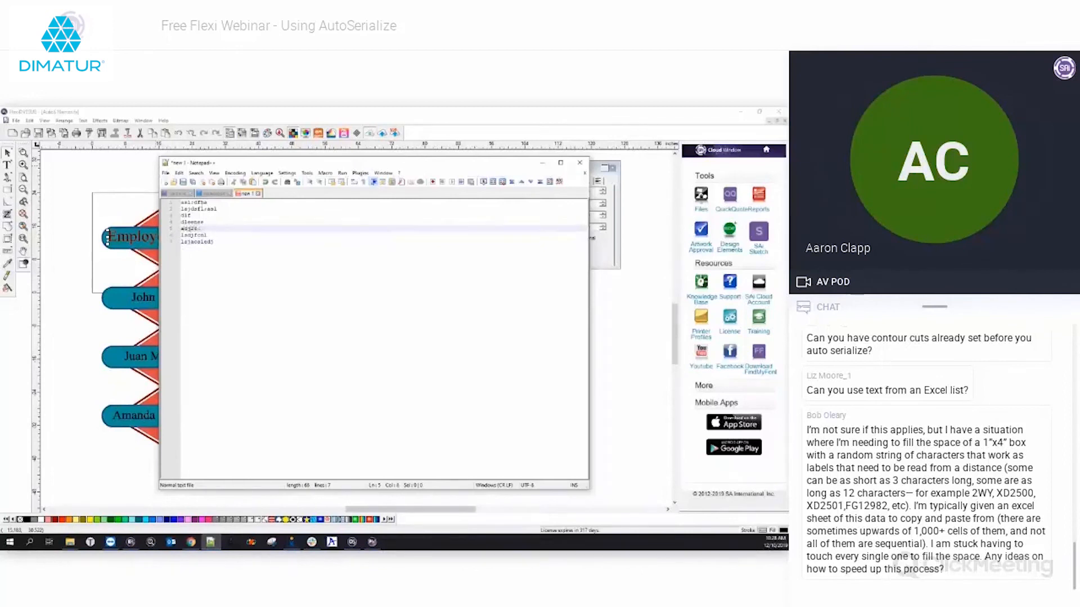
pyautogui.click(195, 203)
pyautogui.press('BackSpace')
pyautogui.click(207, 208)
pyautogui.press('BackSpace')
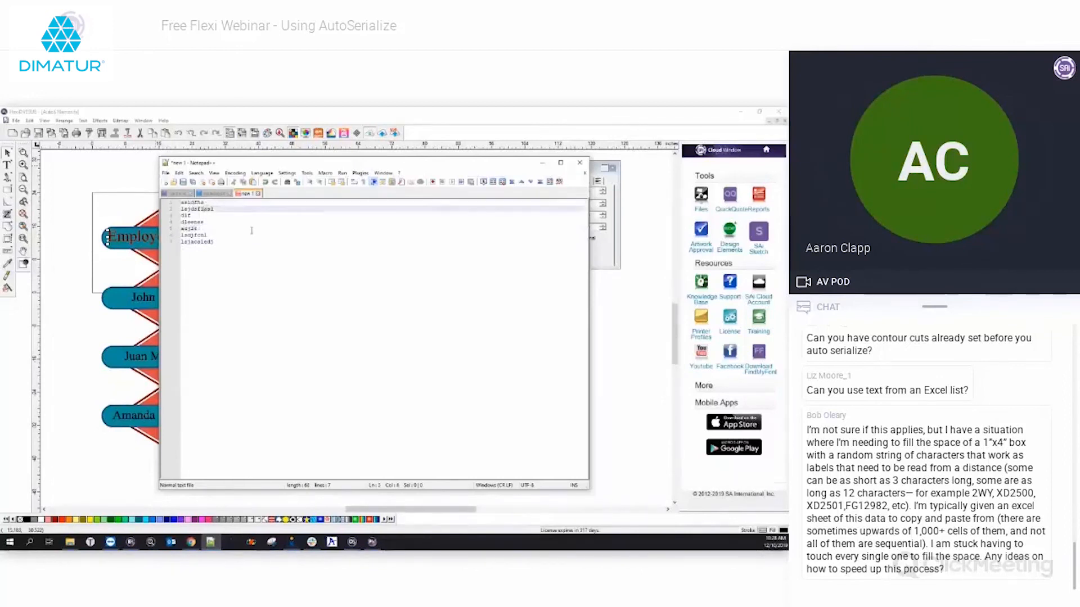
# Step: Save the text file as random in the Webinar Files folder
pyautogui.click(182, 183)
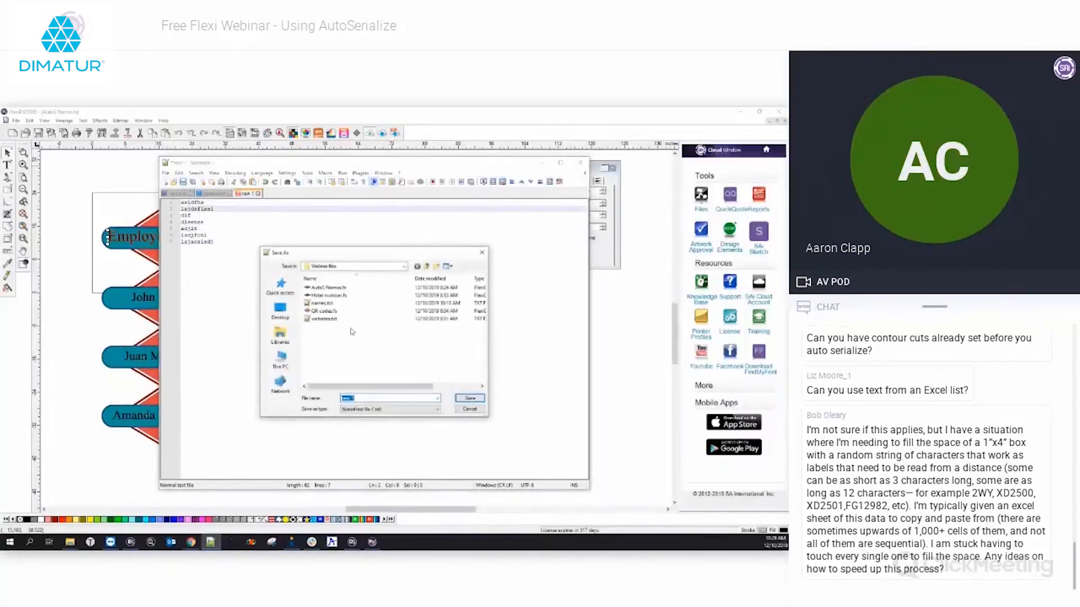
pyautogui.write('random')
pyautogui.click(470, 399)
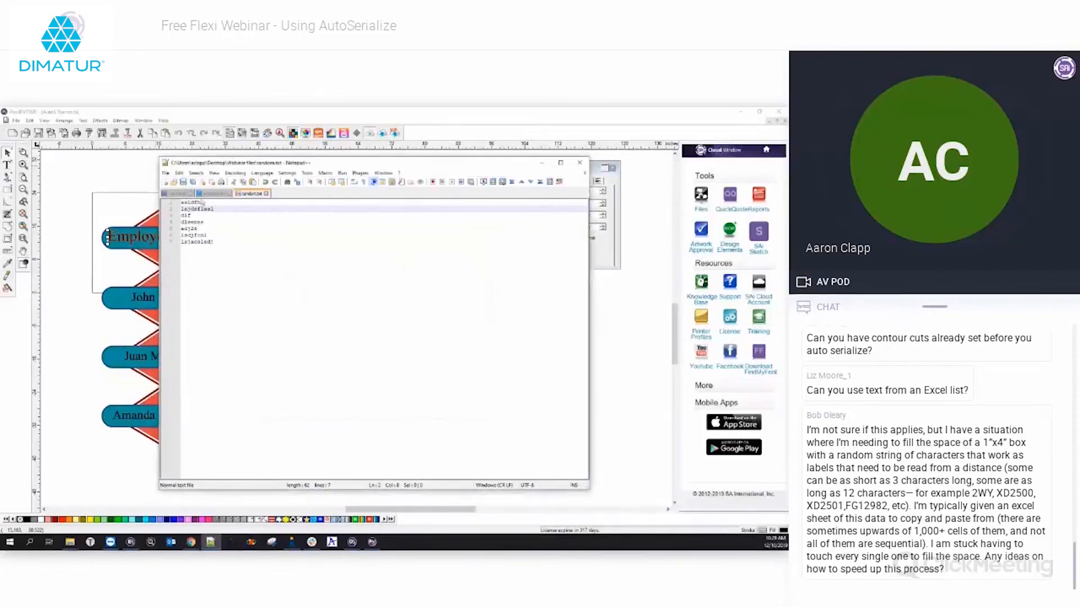
# Step: Switch back to the AutoS Names document in Flexi and delete all serialized name signs below the original
pyautogui.click(100, 176)
pyautogui.moveTo(87, 269); pyautogui.dragTo(615, 491)
pyautogui.press('Delete')
# Step: Replace the Employee Name text on the original sign with Number
pyautogui.moveTo(90, 200); pyautogui.dragTo(244, 286)
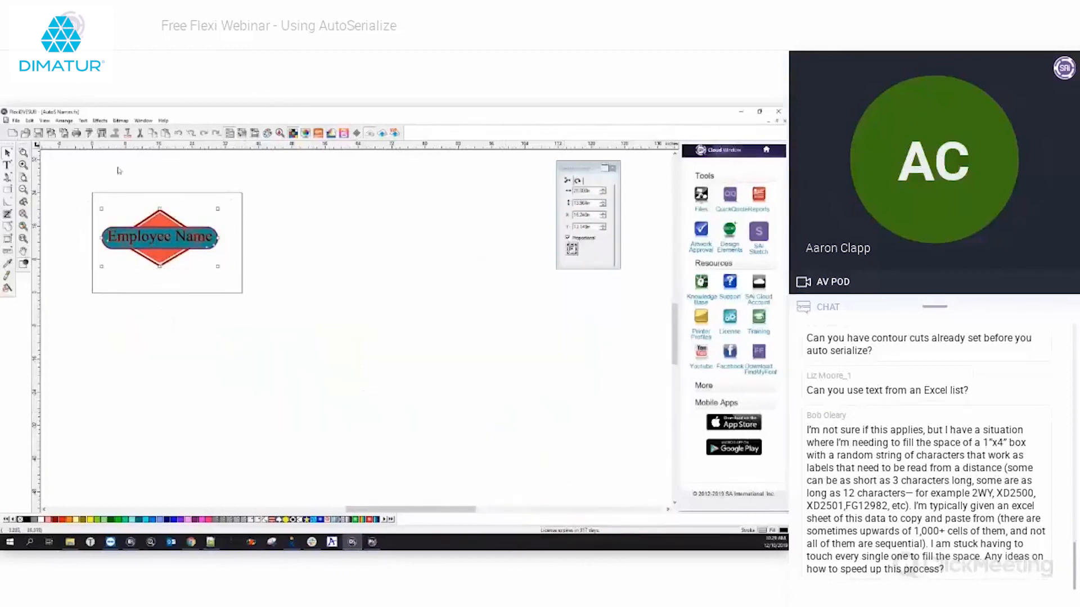
pyautogui.click(176, 243)
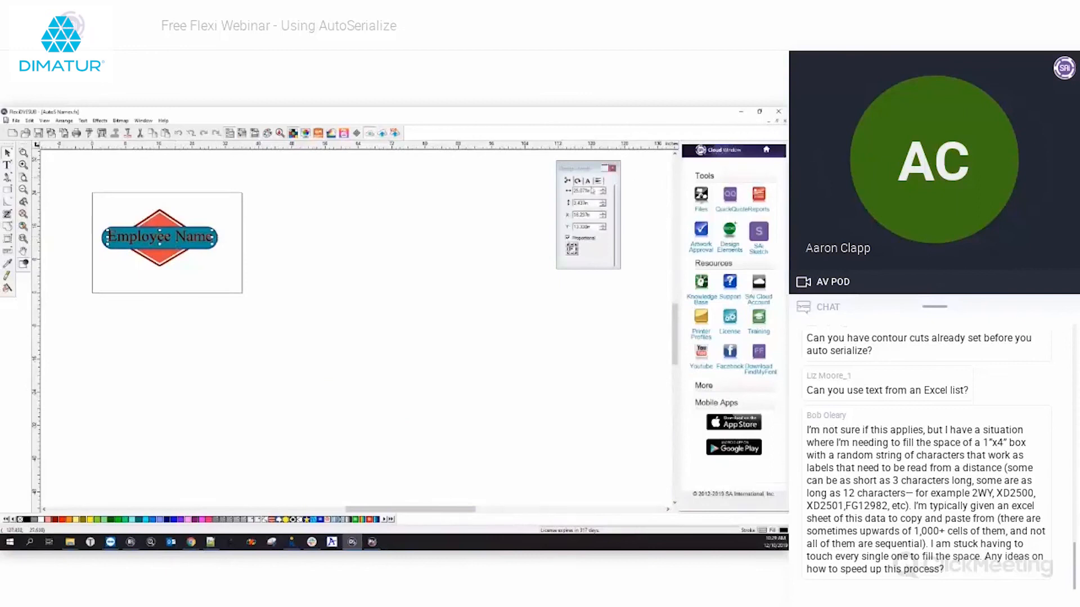
pyautogui.click(530, 186)
pyautogui.click(7, 165)
pyautogui.moveTo(216, 237); pyautogui.dragTo(105, 236)
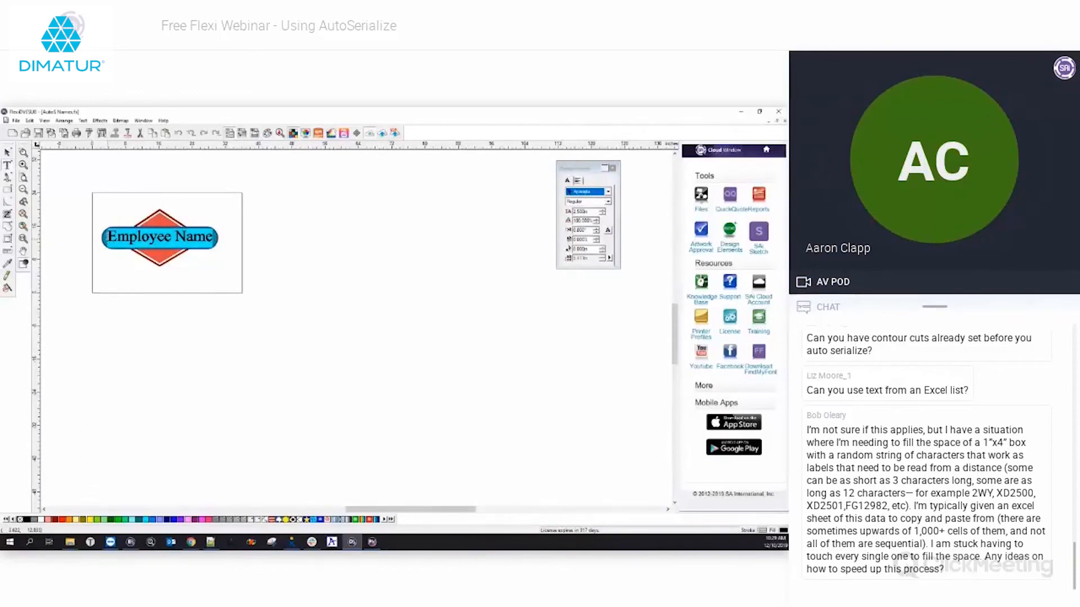
pyautogui.write('Number')
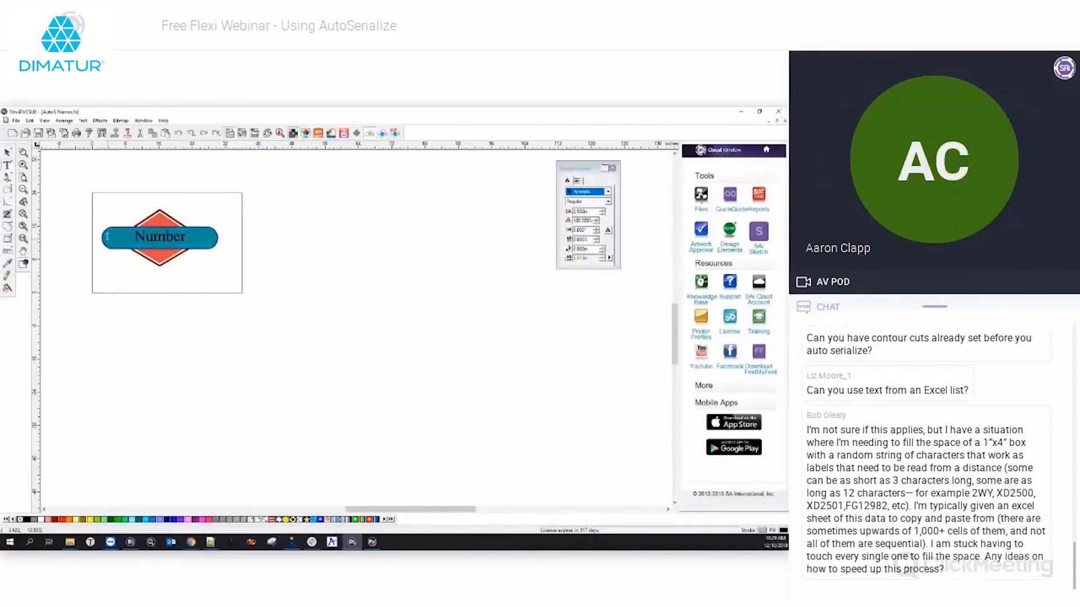
# Step: Start Auto Serialize on the whole Number sign and load random.txt as its data file
pyautogui.click(7, 152)
pyautogui.moveTo(89, 194); pyautogui.dragTo(263, 294)
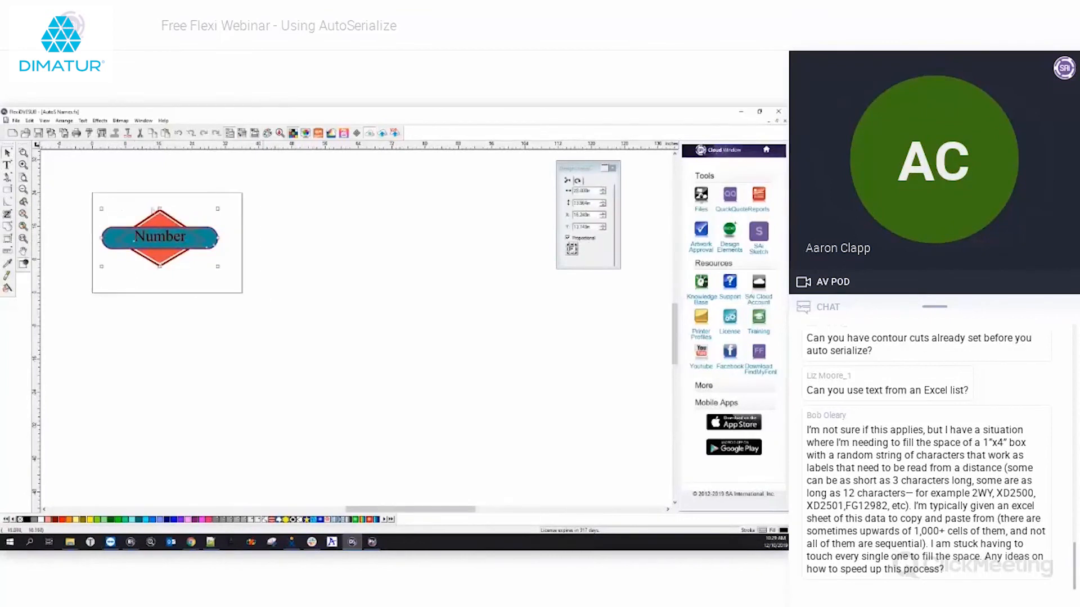
pyautogui.click(60, 121)
pyautogui.click(87, 401)
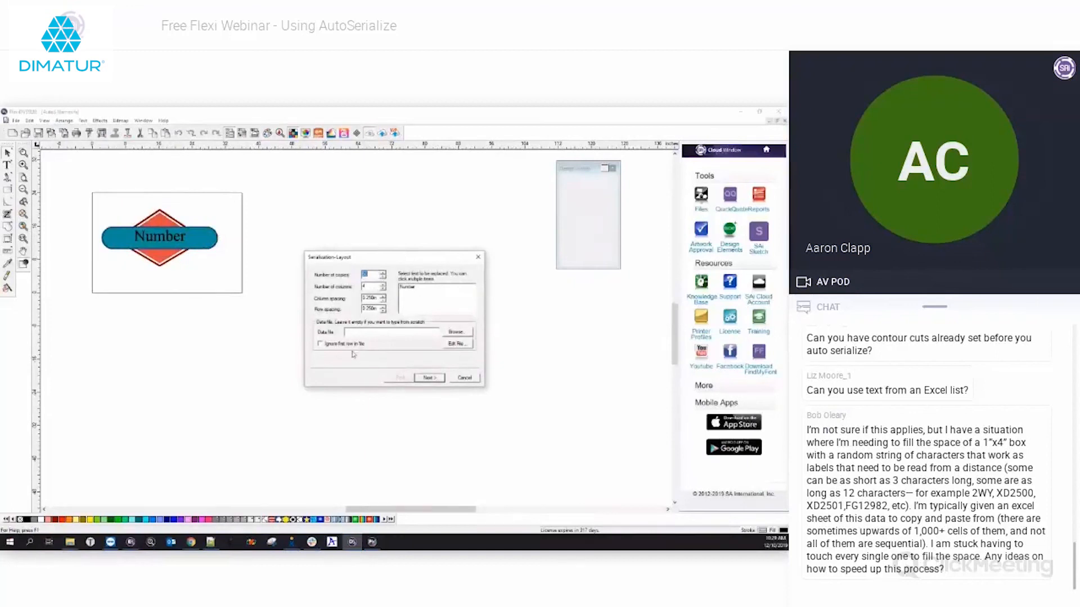
pyautogui.click(456, 332)
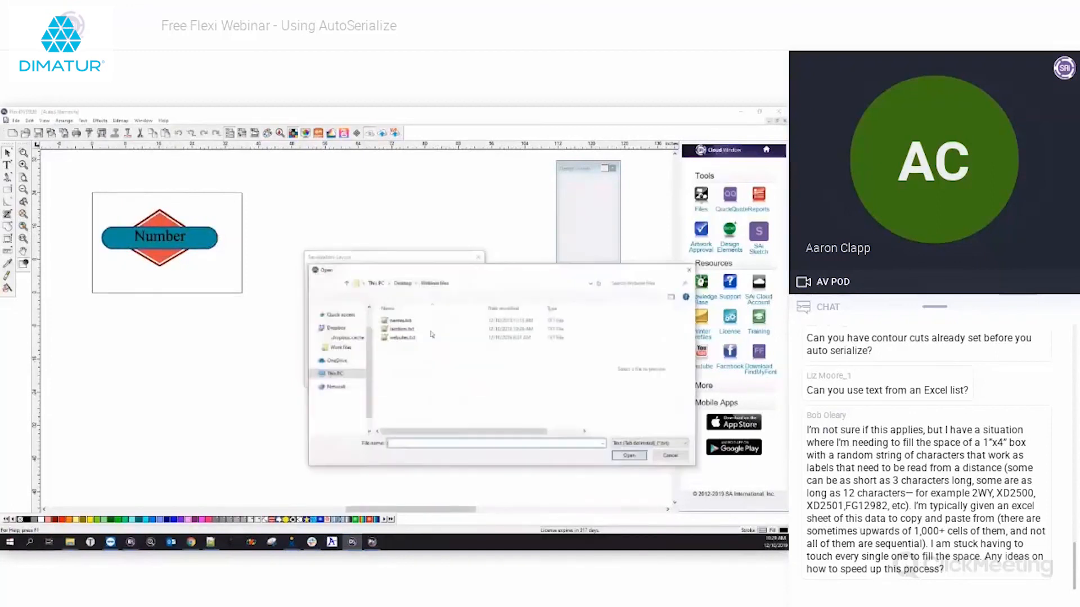
pyautogui.click(417, 329)
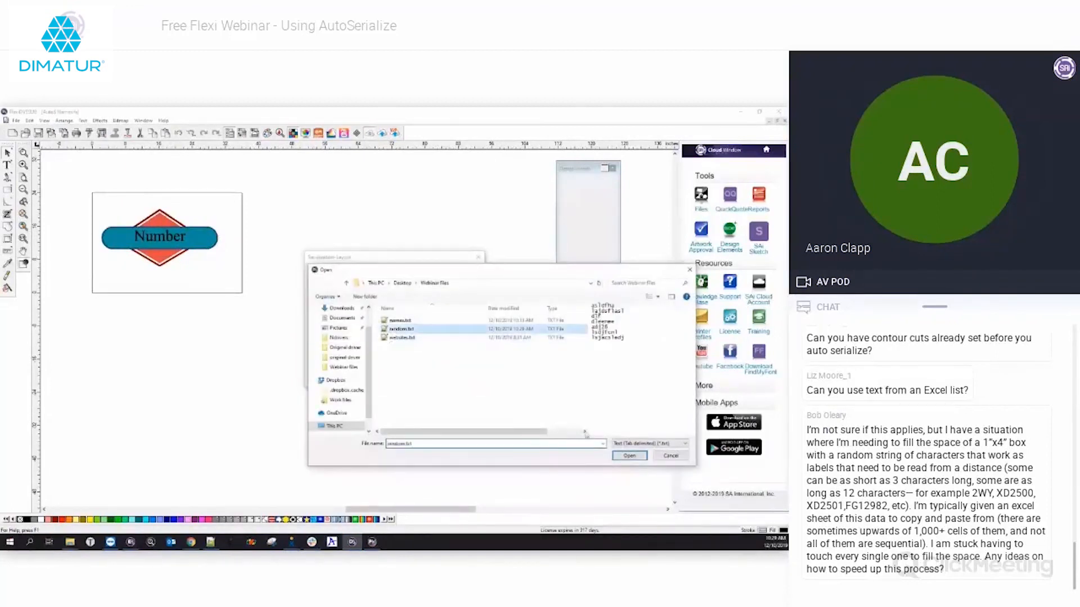
pyautogui.click(629, 456)
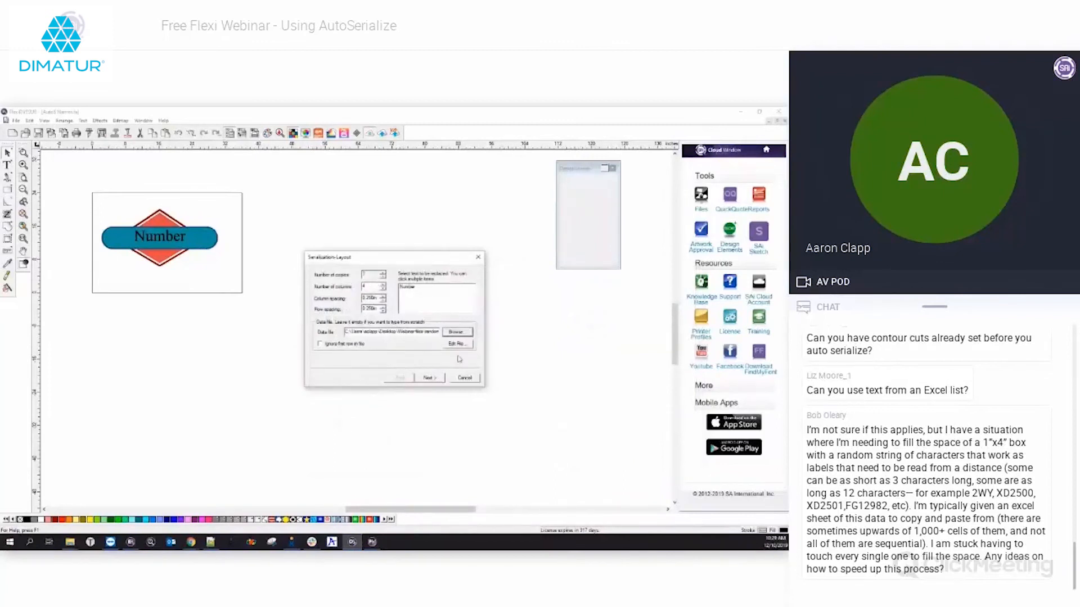
# Step: Choose Number as the text to replace and generate the signs from the data file, leaving nothing selected
pyautogui.click(429, 378)
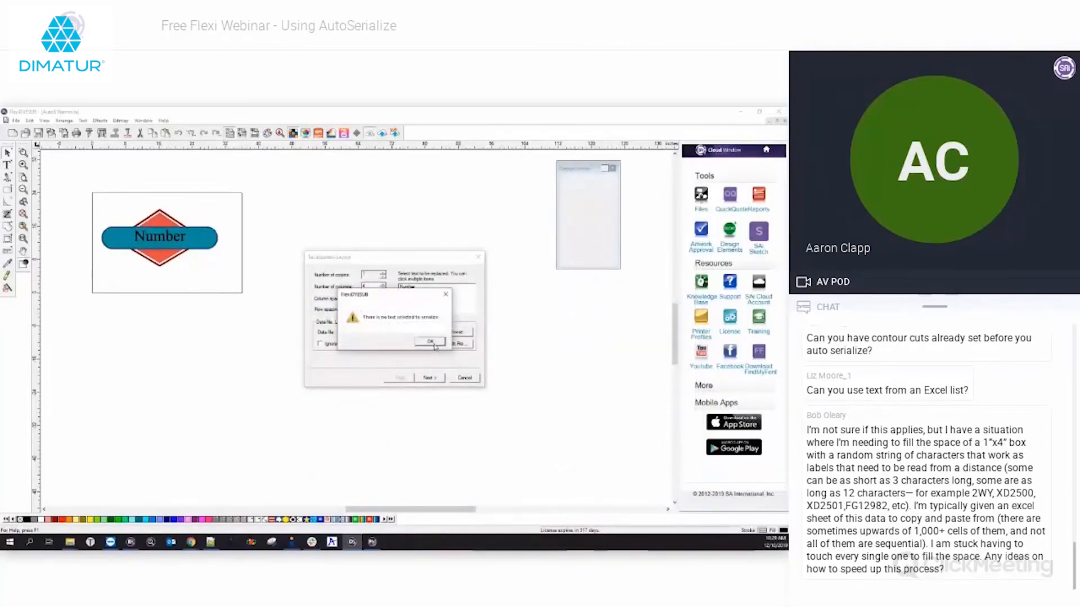
pyautogui.click(434, 344)
pyautogui.click(414, 287)
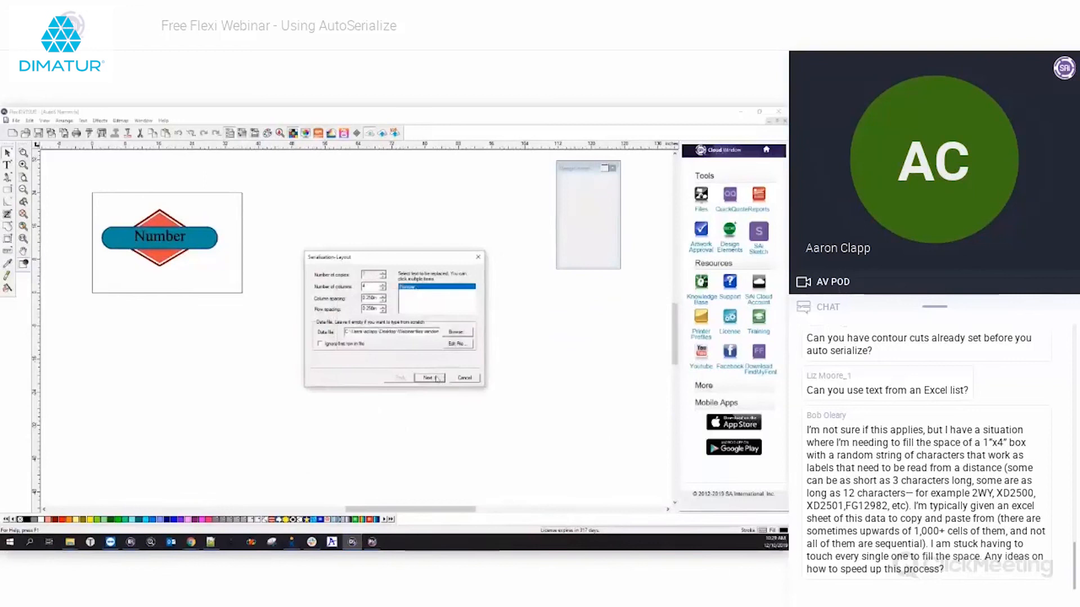
pyautogui.click(430, 378)
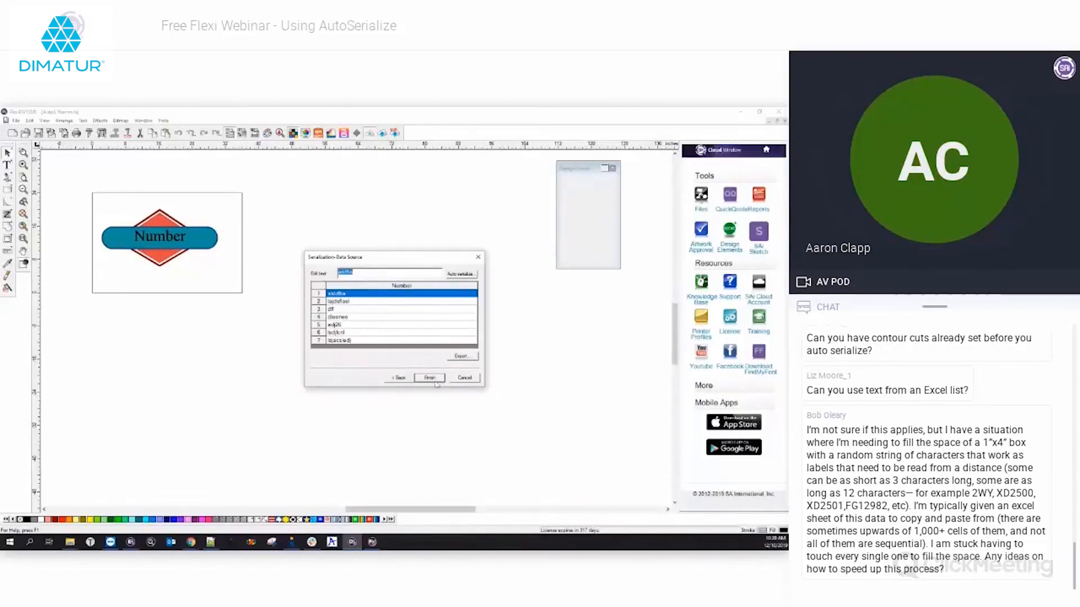
pyautogui.click(430, 378)
pyautogui.click(338, 420)
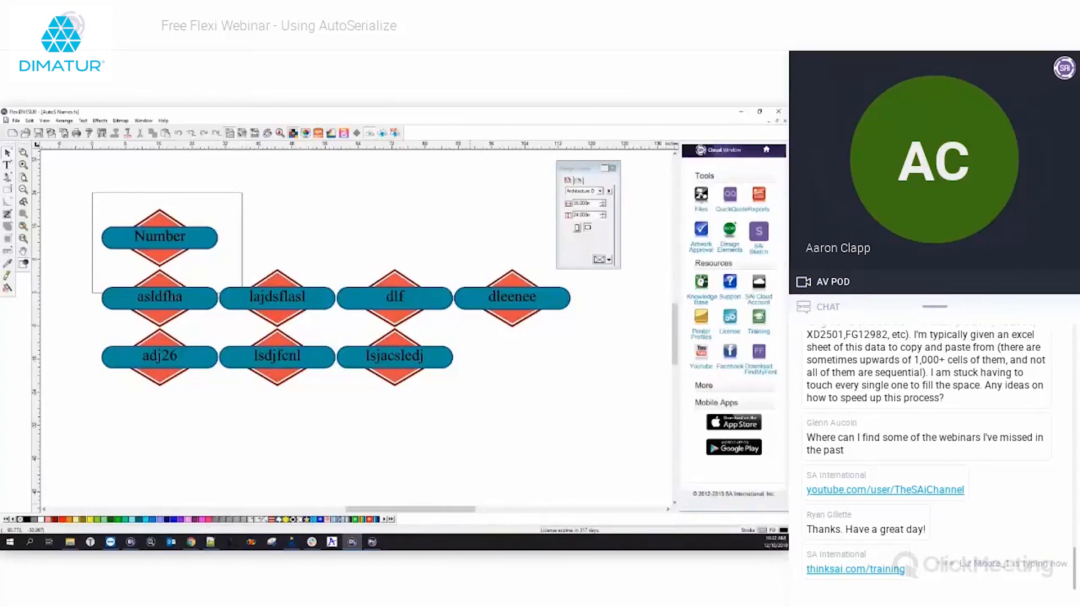
pyautogui.hotkey('alt', 'Tab')
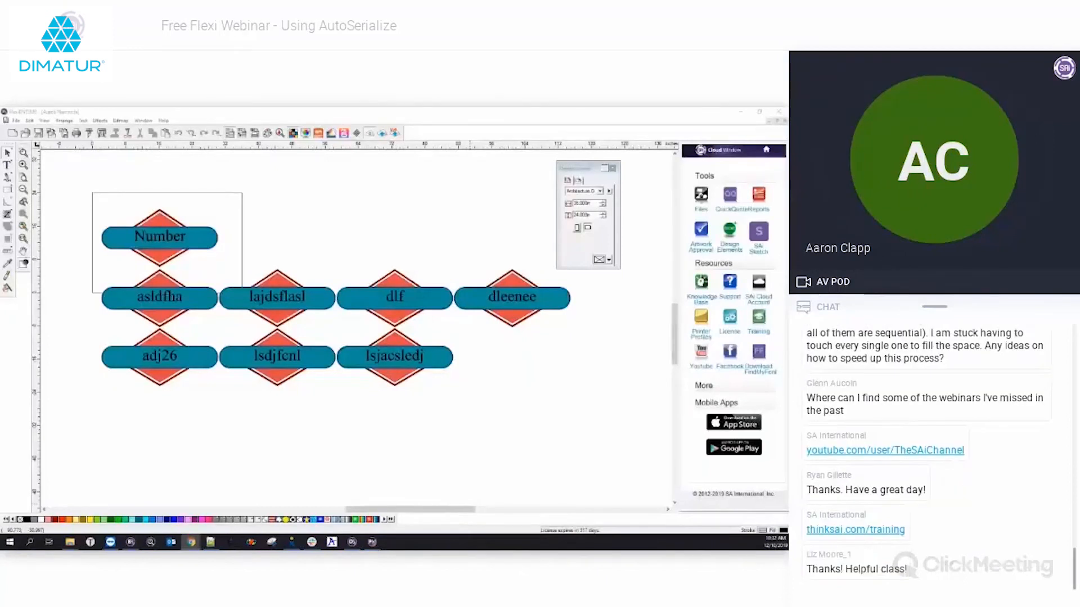
pyautogui.moveTo(1, 159); pyautogui.dragTo(617, 133)
pyautogui.write('www.t')
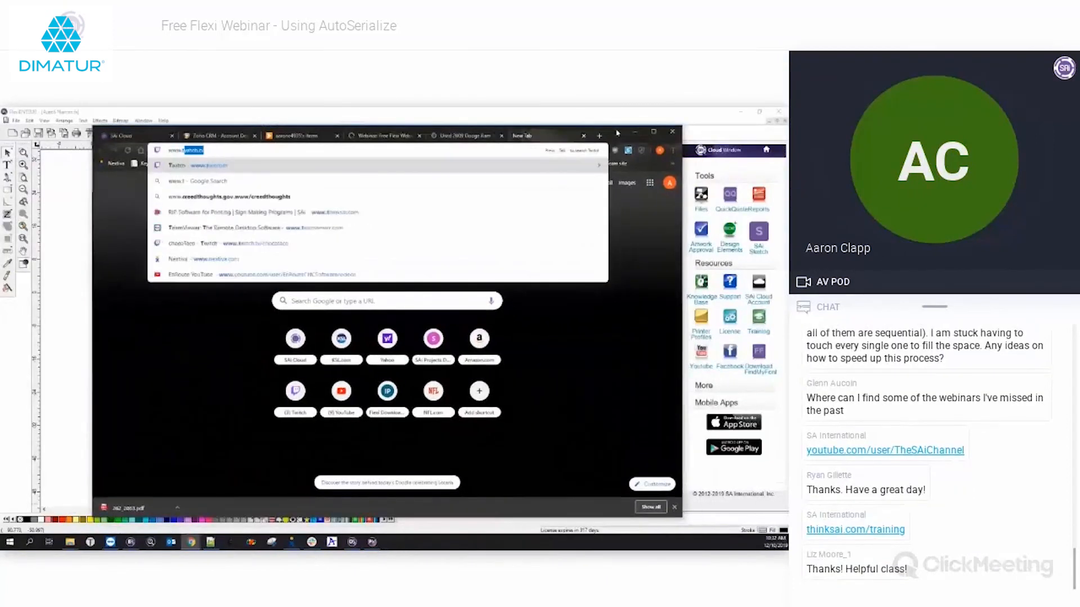
pyautogui.write('hinksai.com')
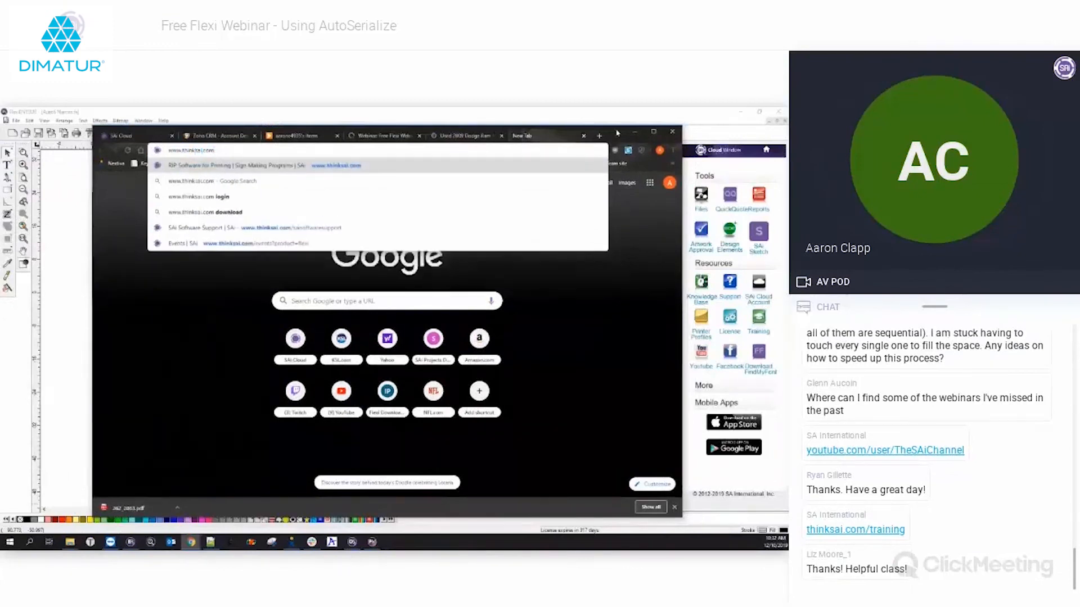
pyautogui.click(318, 164)
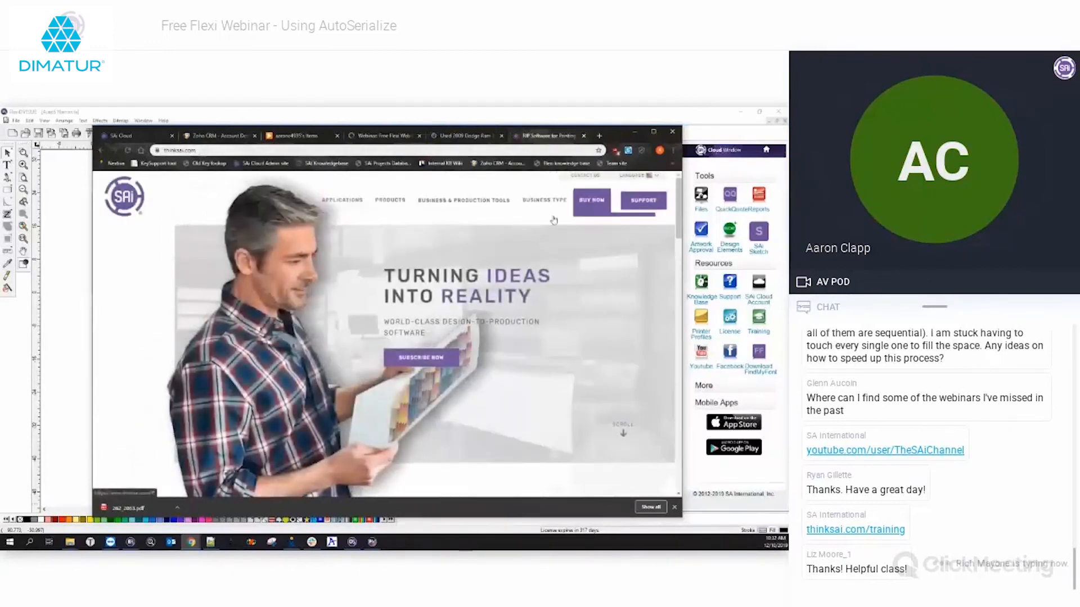
pyautogui.moveTo(641, 206)
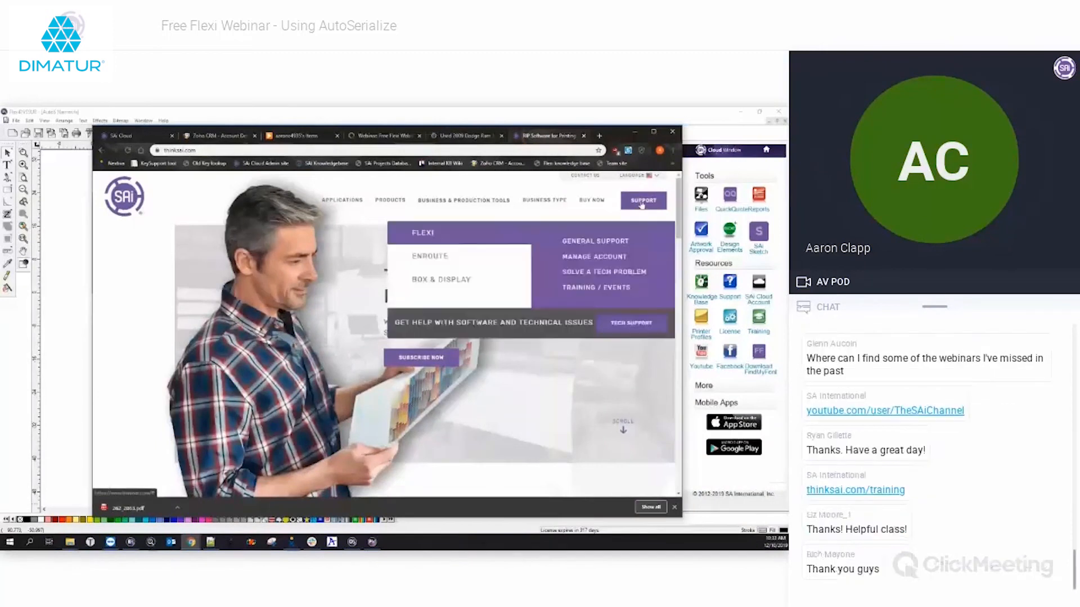
pyautogui.click(595, 288)
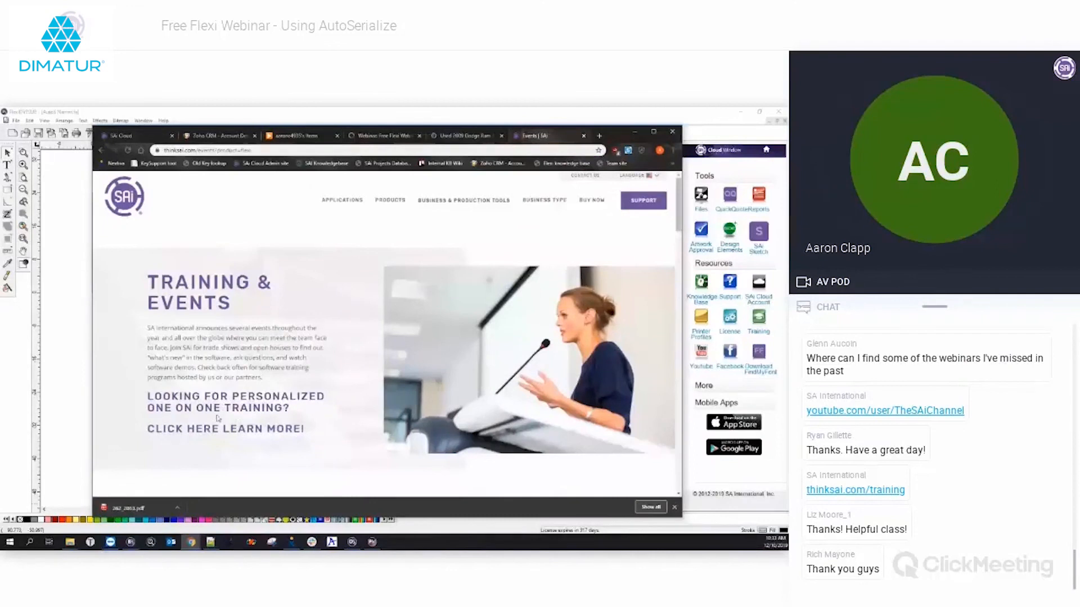
pyautogui.click(635, 131)
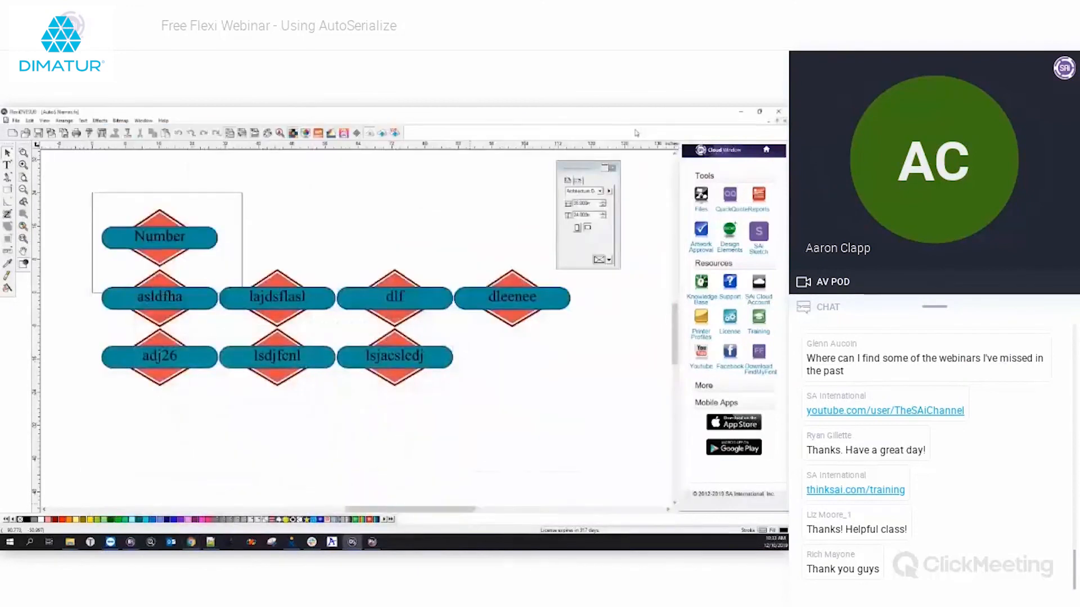